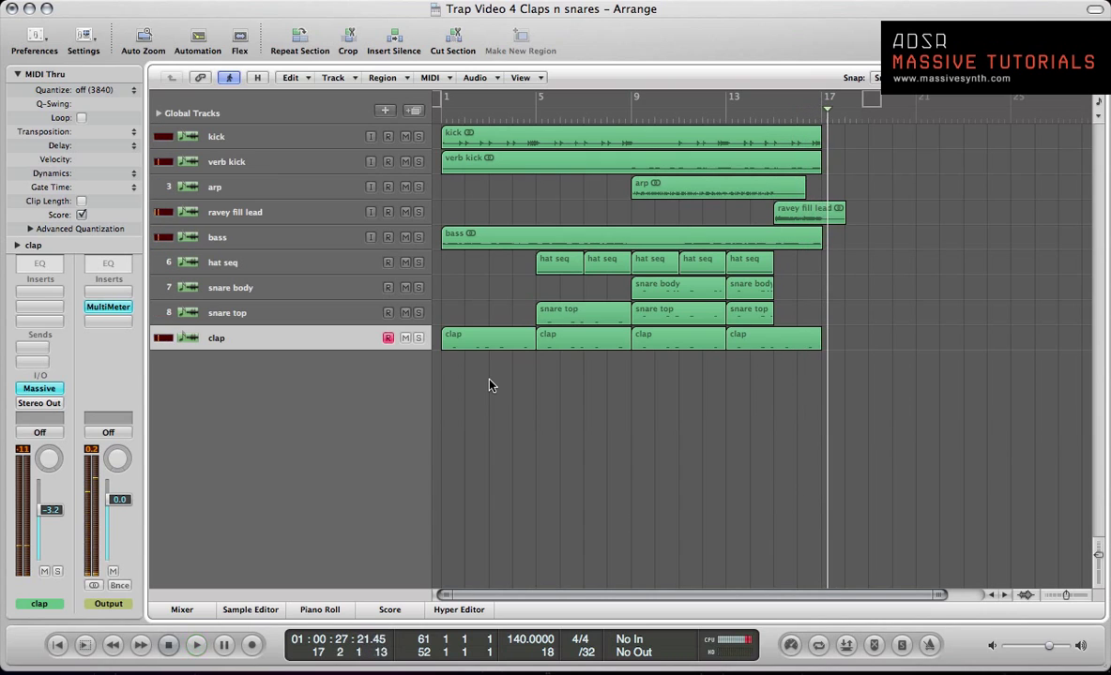
Solo and play the snare body region at bar 9, and the snare top region in the same section
key("space")
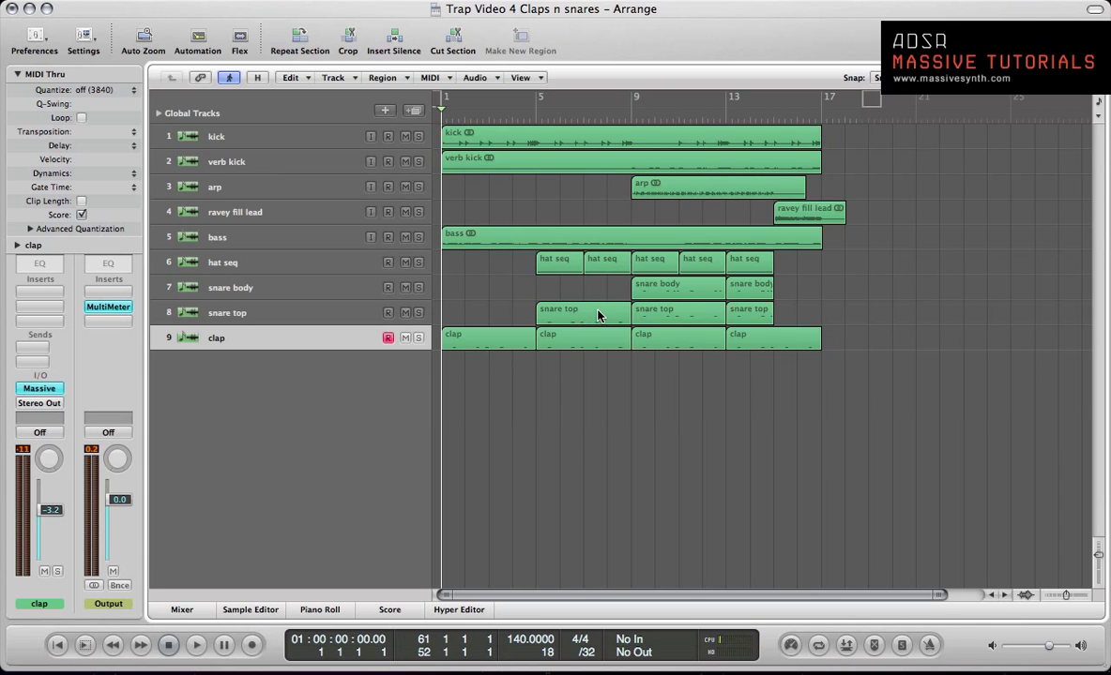
left_click(665, 289)
key("ctrl+s")
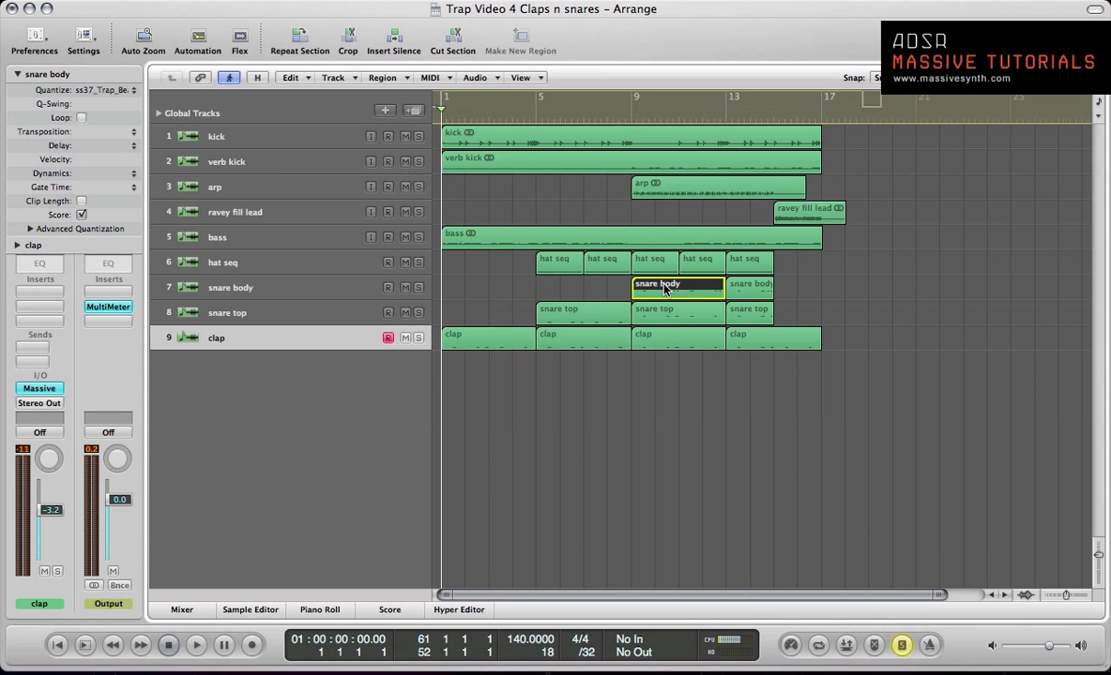
key("shift+Return")
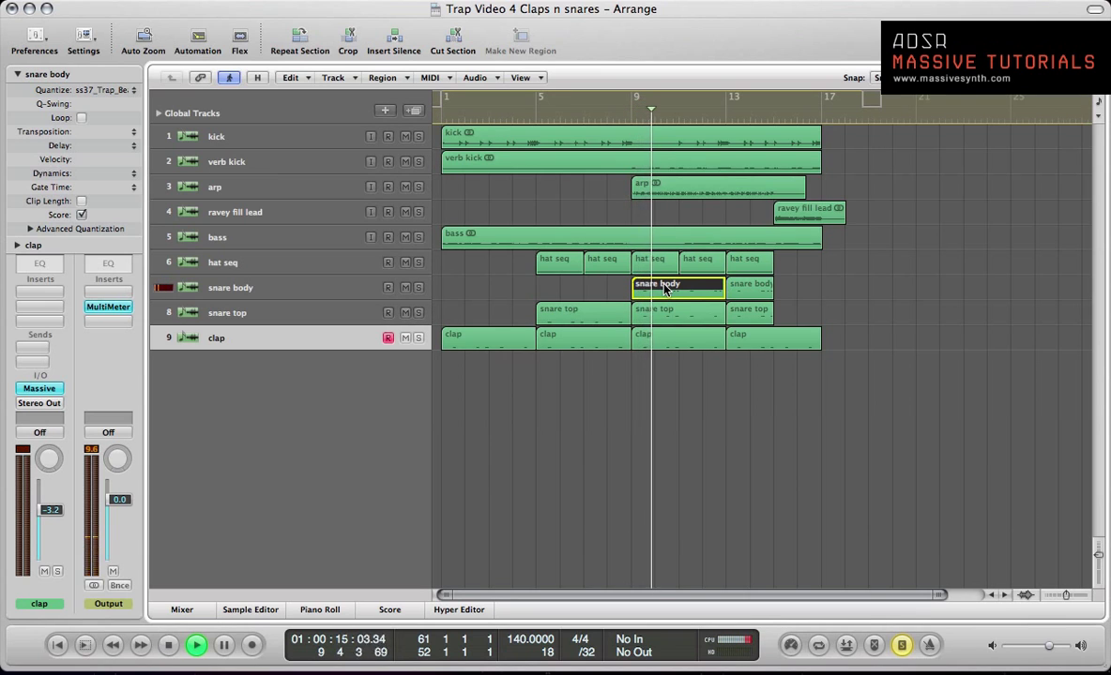
key("space")
left_click(650, 310)
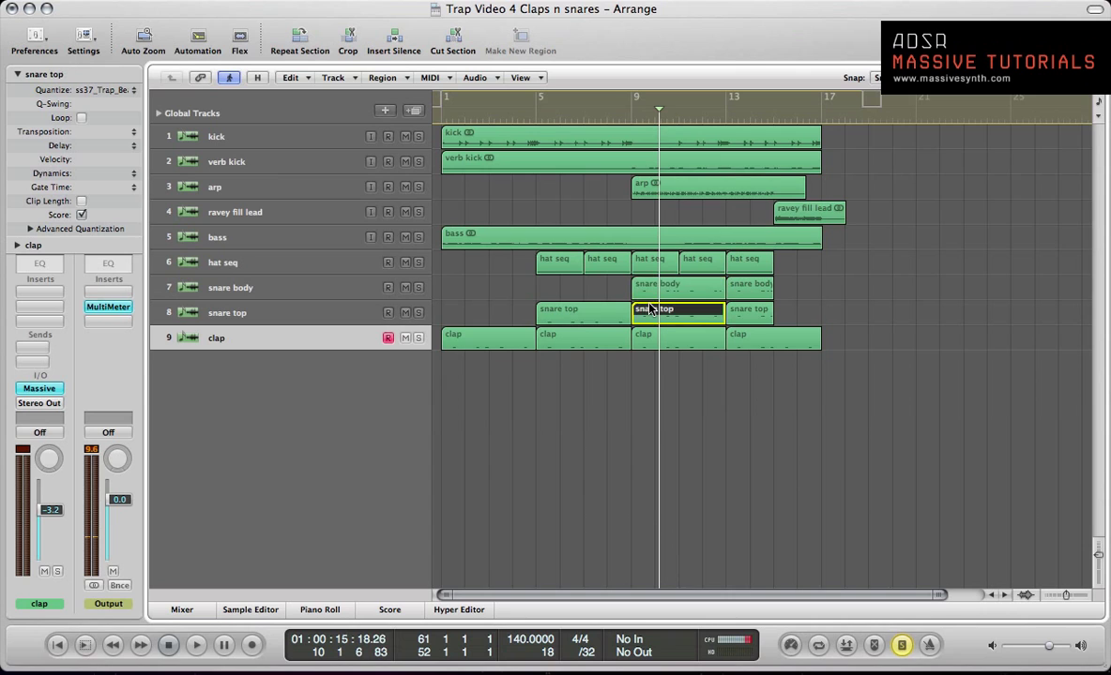
key("shift+Return")
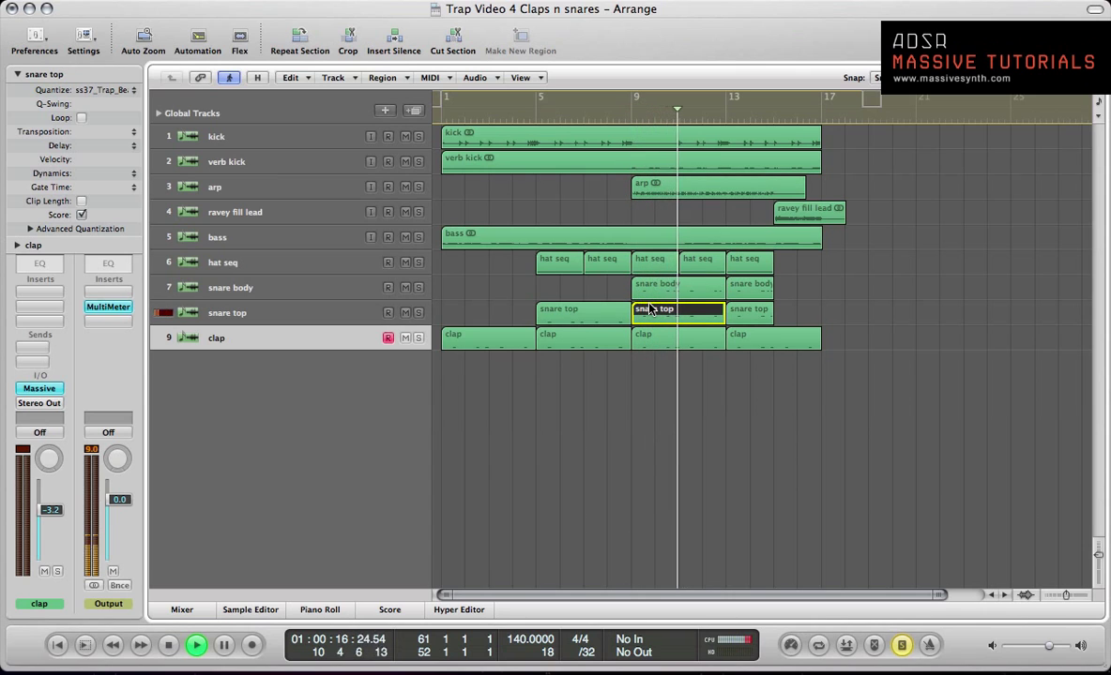
key("space")
Play the clap region at bar 9 on its own, and the snare body, snare top and clap regions together
left_click(657, 339)
key("shift+Return")
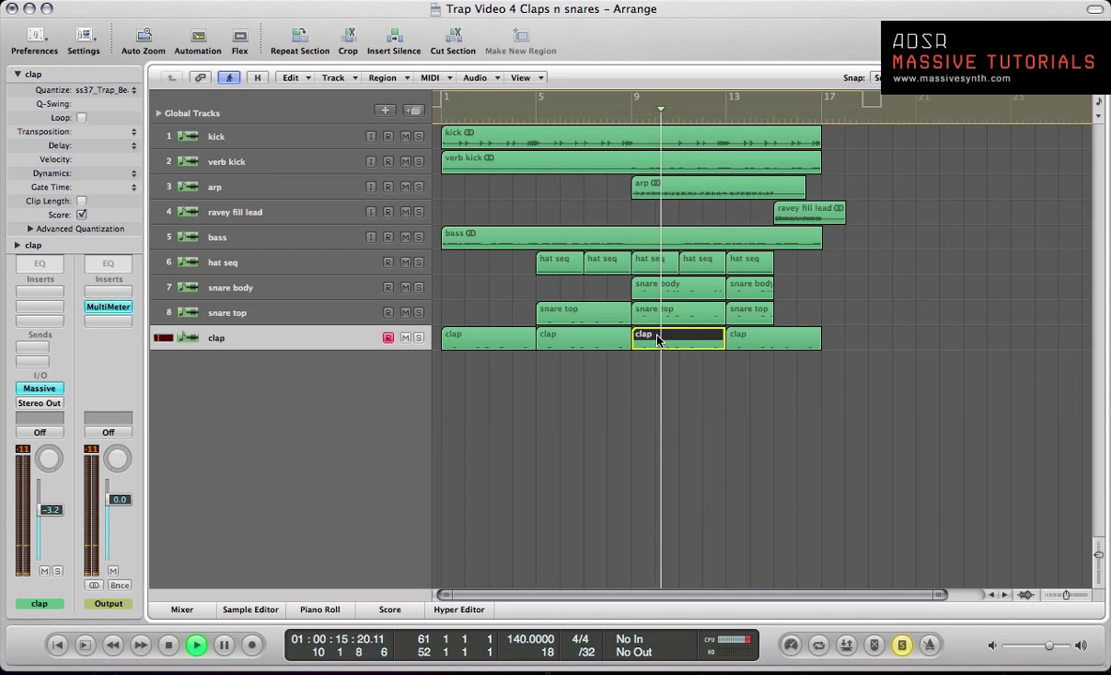
key("space")
left_click_drag(711, 362, 654, 296)
key("space")
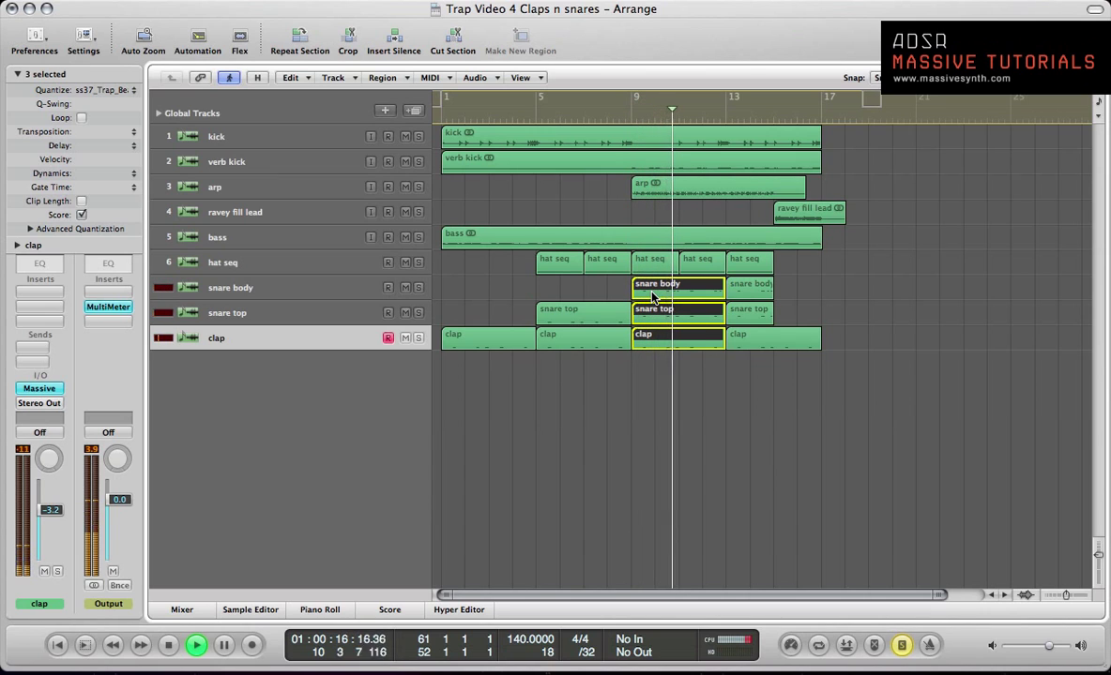
left_click(286, 312)
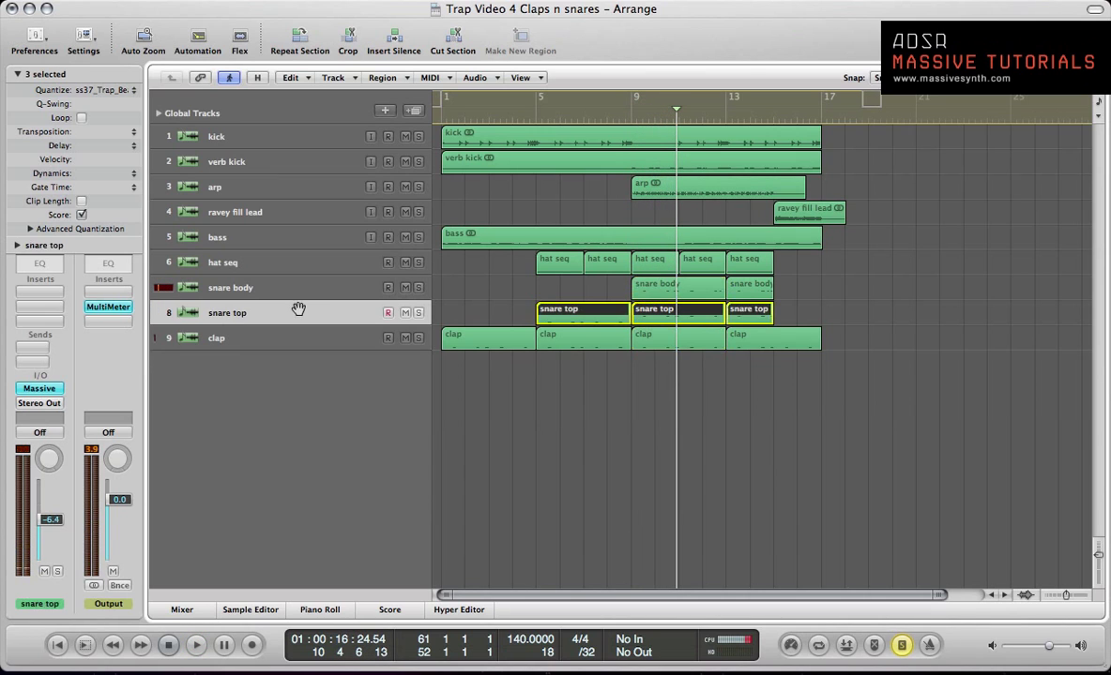
key("Up")
key("Down")
key("Down")
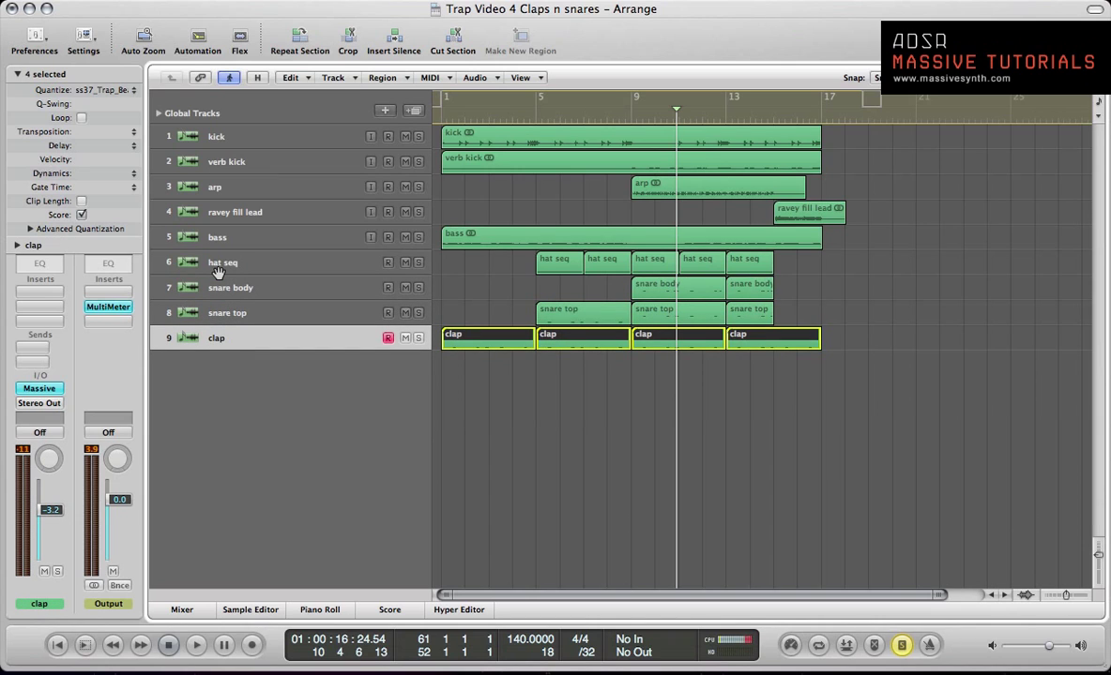
key("Up")
key("Up")
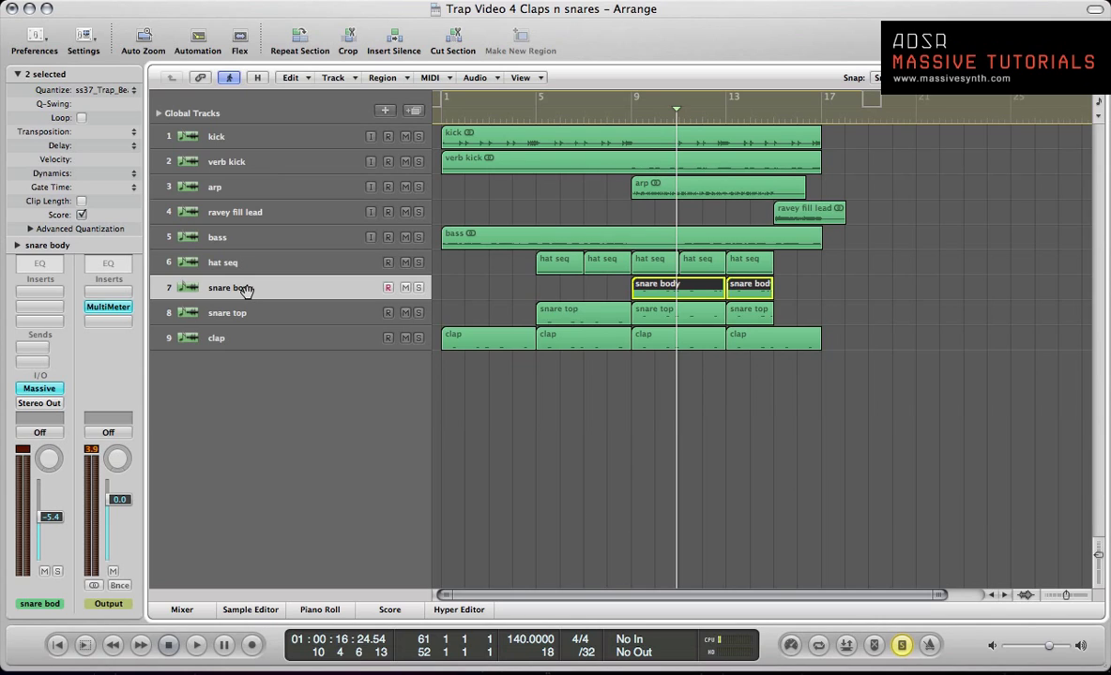
key("Down")
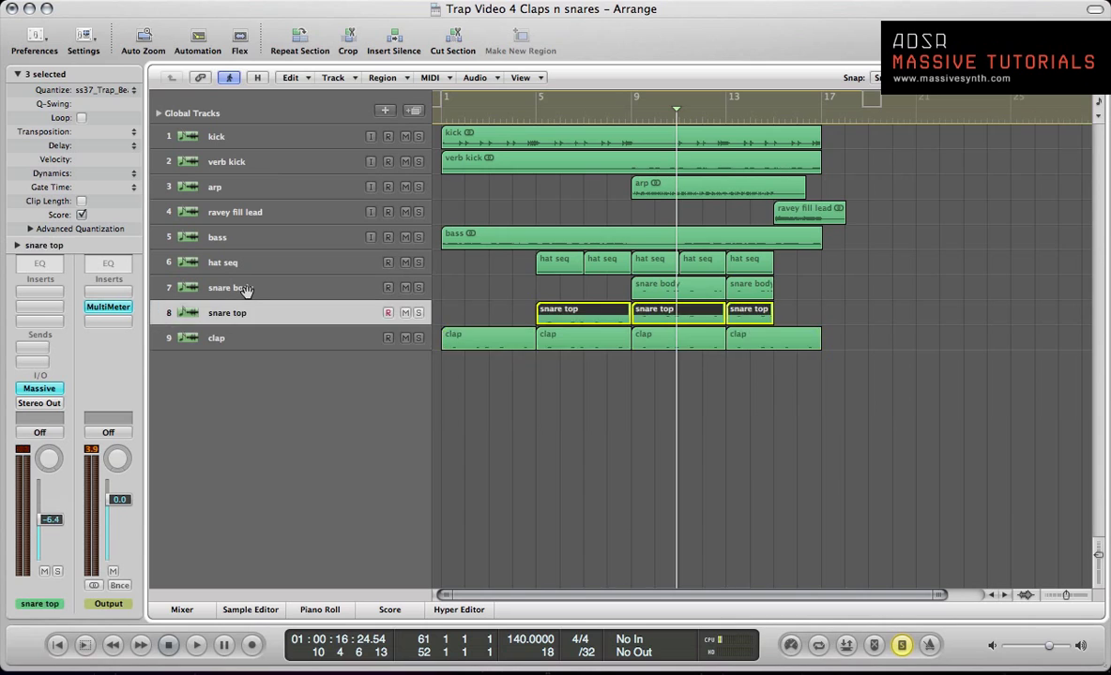
key("Down")
key("Up")
key("Down")
key("Up")
Open the Massive instrument of the snare body track and start a new sound
key("Up")
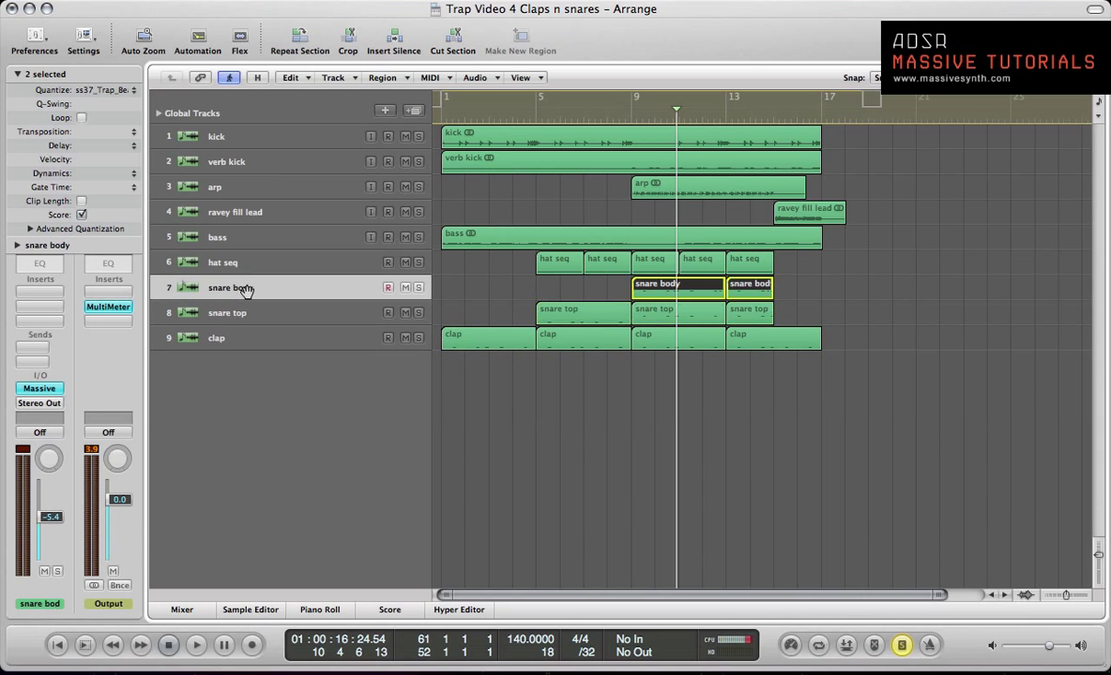
left_click(37, 389)
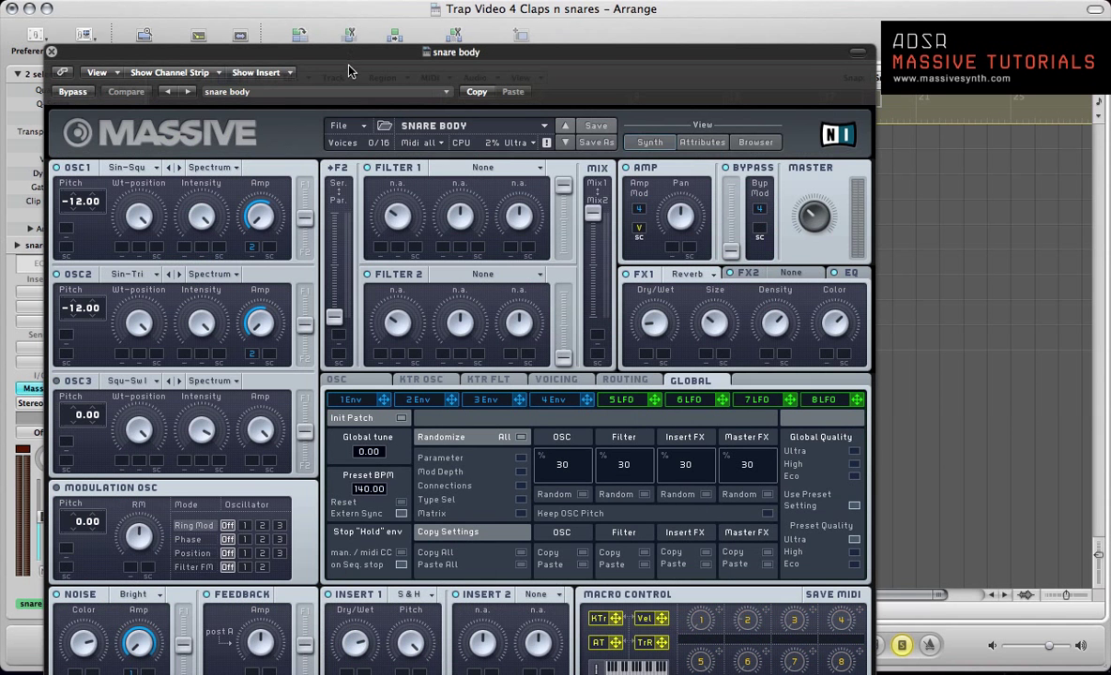
left_click_drag(325, 53, 384, 2)
left_click(379, 83)
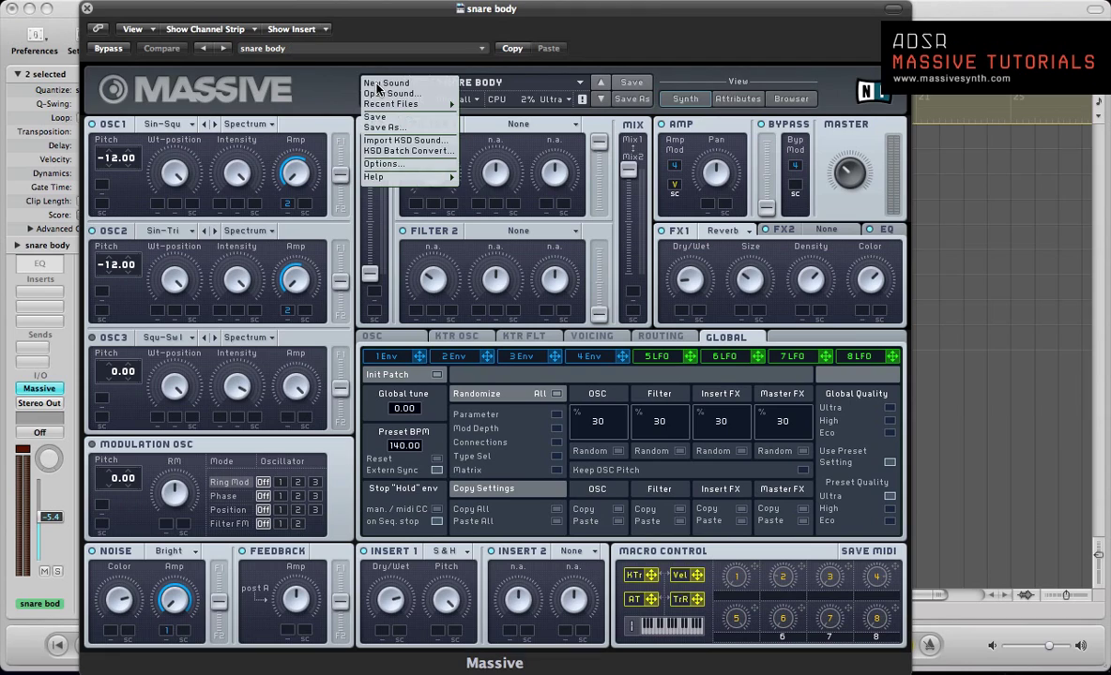
left_click(387, 85)
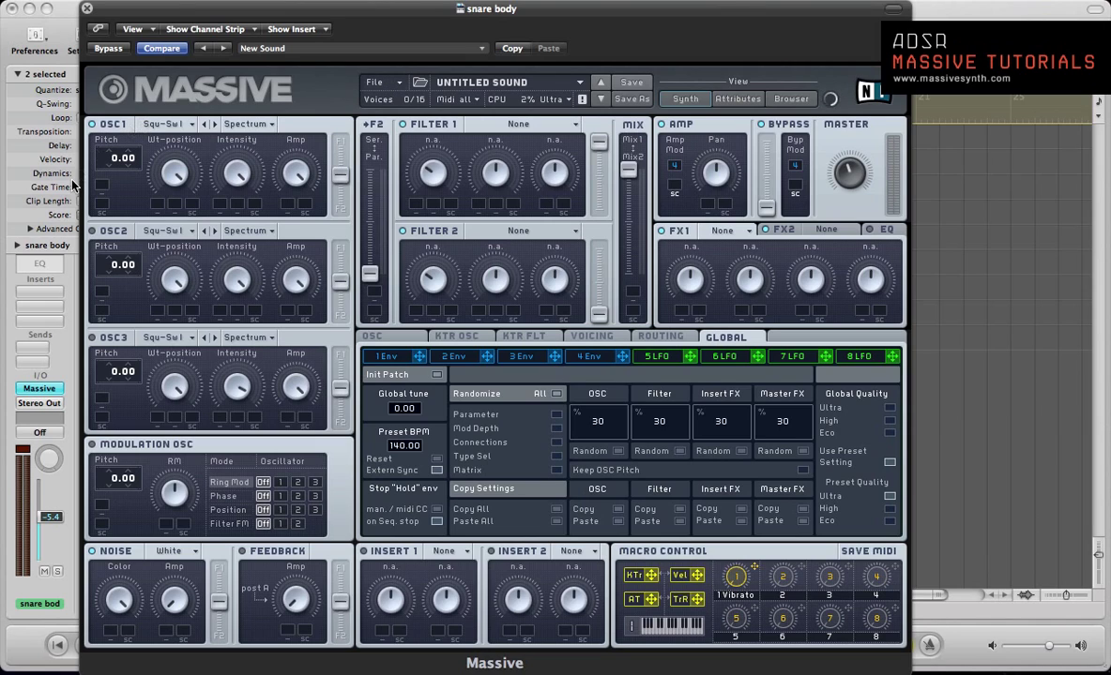
Set oscillator 1 to a pitch of -12.00 with the Sin-Square wavetable and its Amp at minimum
left_click_drag(113, 163, 115, 175)
left_click(155, 124)
left_click(252, 178)
Modulate oscillator 1's Amp with envelope 2, using a short attack and minimum decay level, and listen to the track
left_click(448, 360)
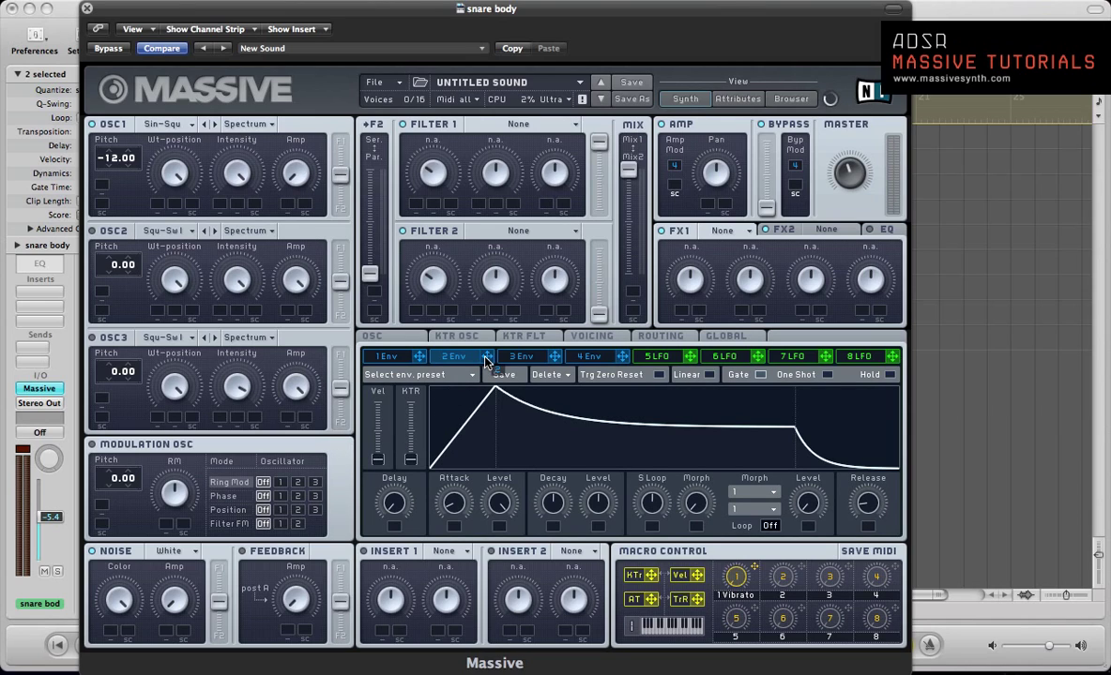
left_click_drag(487, 361, 287, 205)
left_click_drag(454, 494, 456, 506)
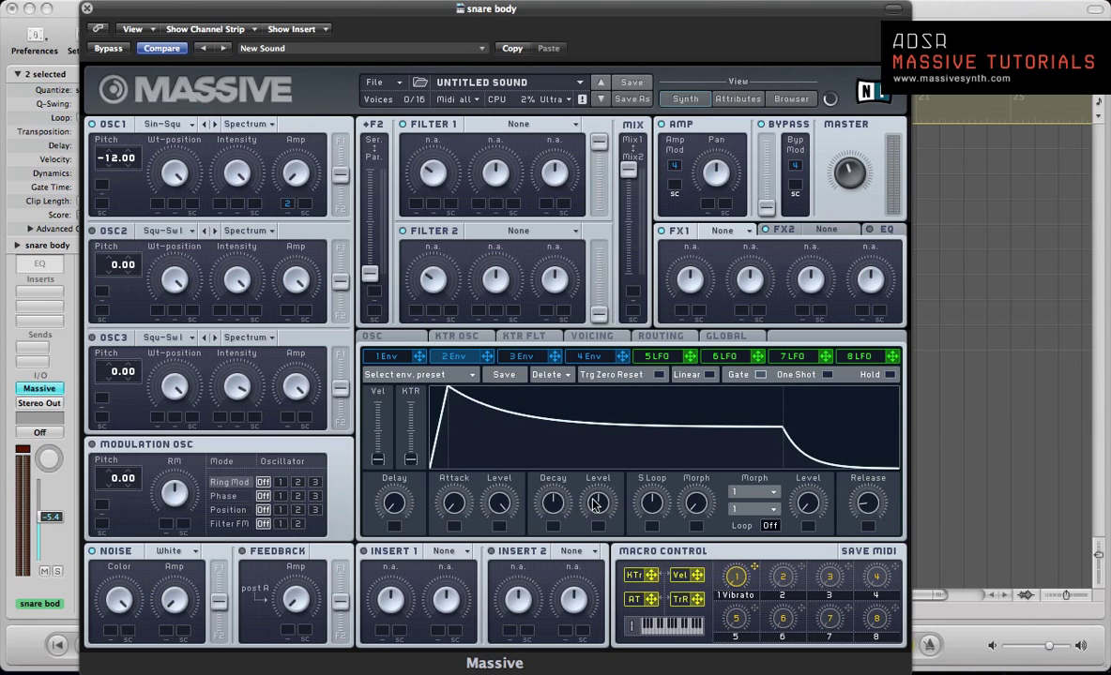
left_click_drag(594, 506, 598, 530)
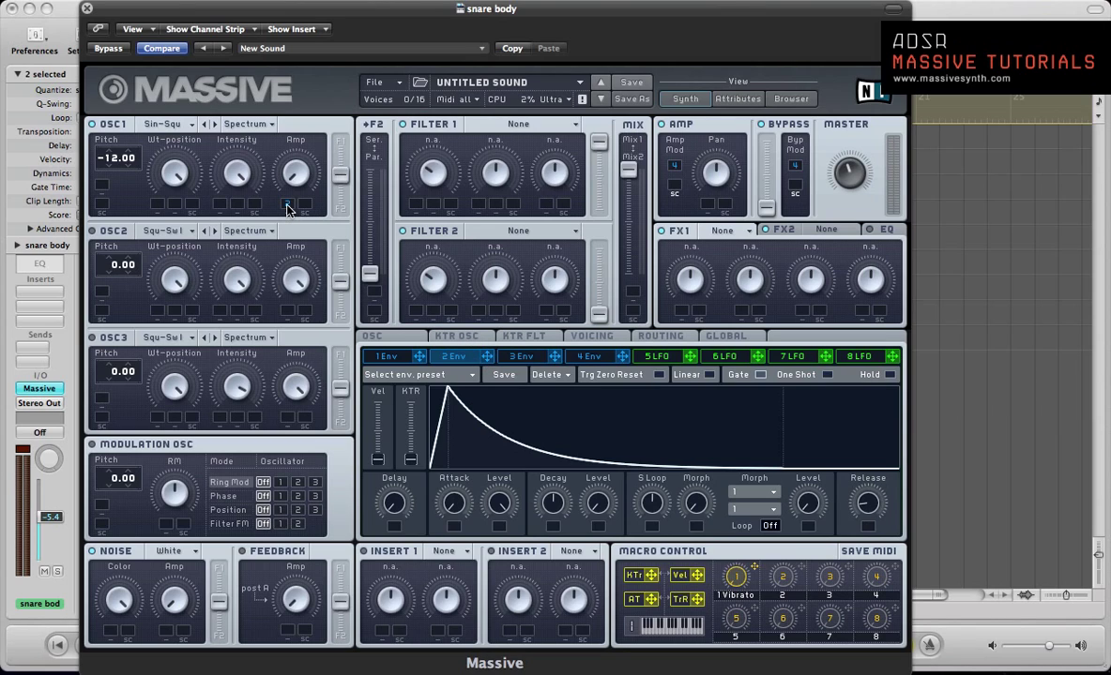
left_click_drag(287, 208, 275, 138)
key("super+w")
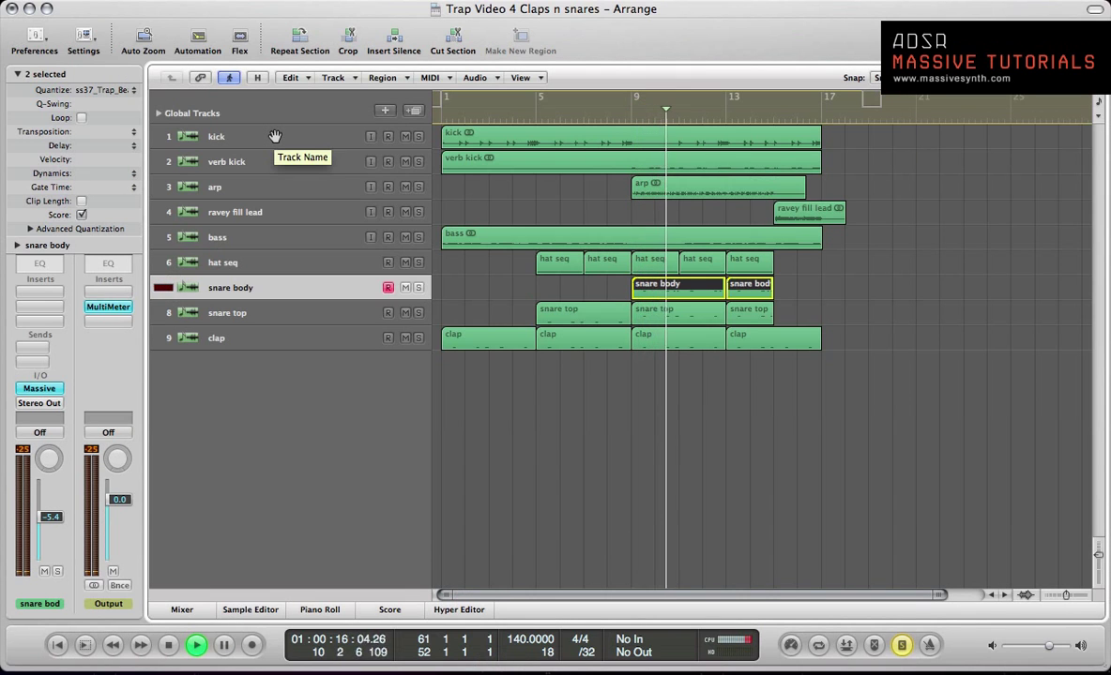
key("v")
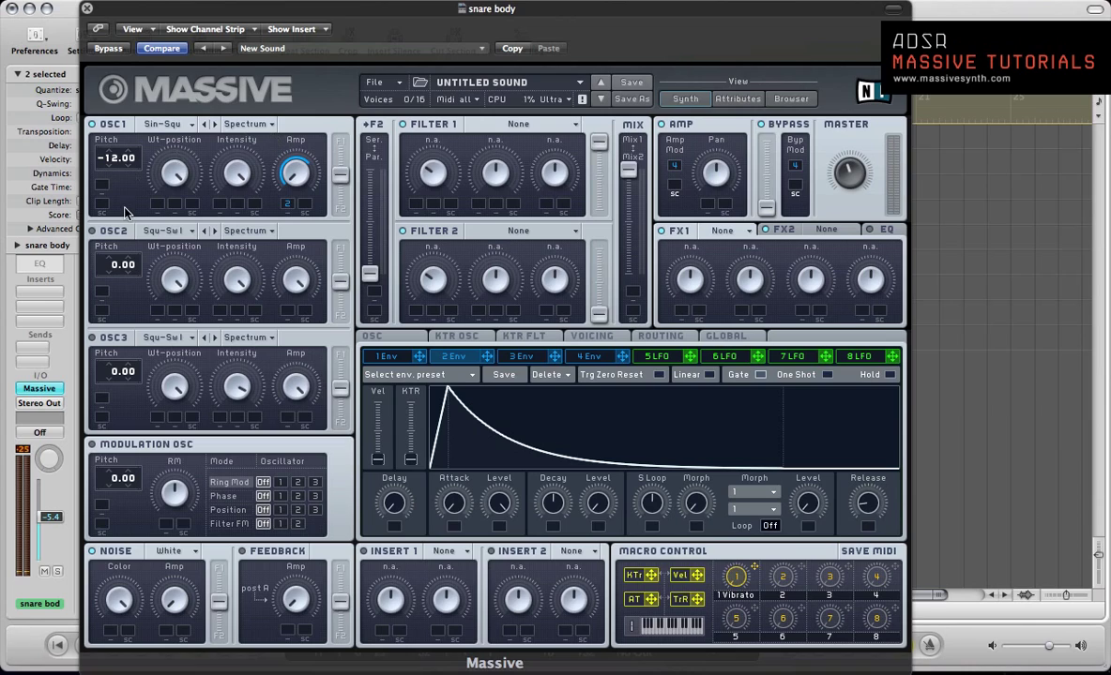
Enable oscillator 2 at pitch -12.00 with the Sin-Triangle wavetable and modulate its Amp with envelope 2
left_click(91, 232)
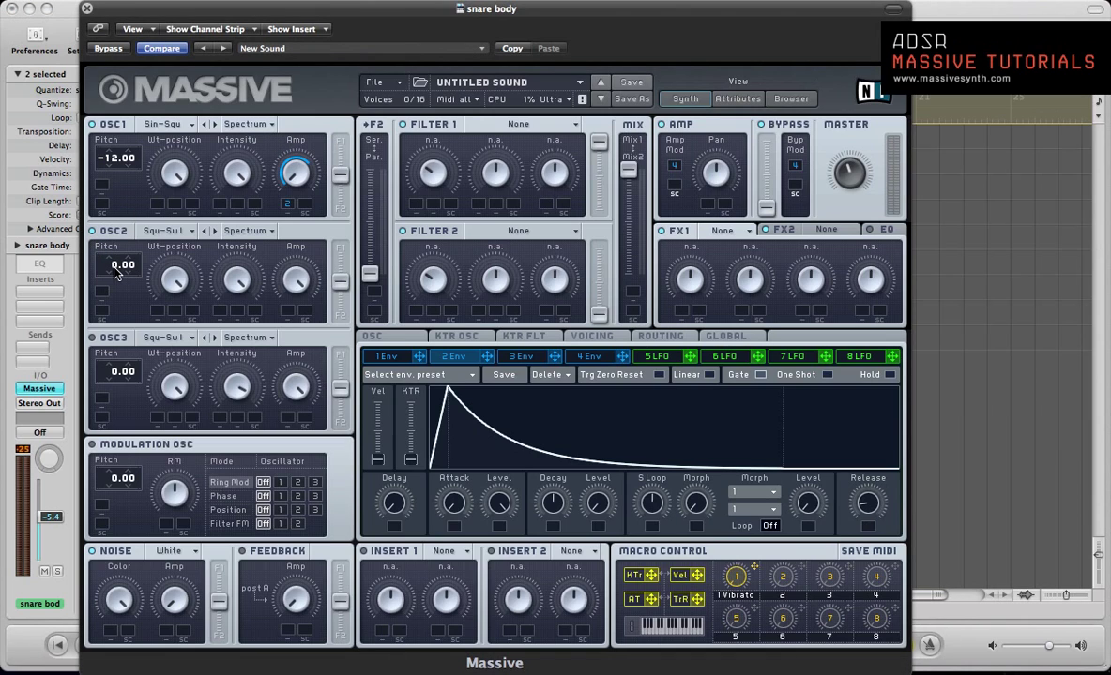
left_click_drag(116, 272, 115, 281)
left_click(155, 231)
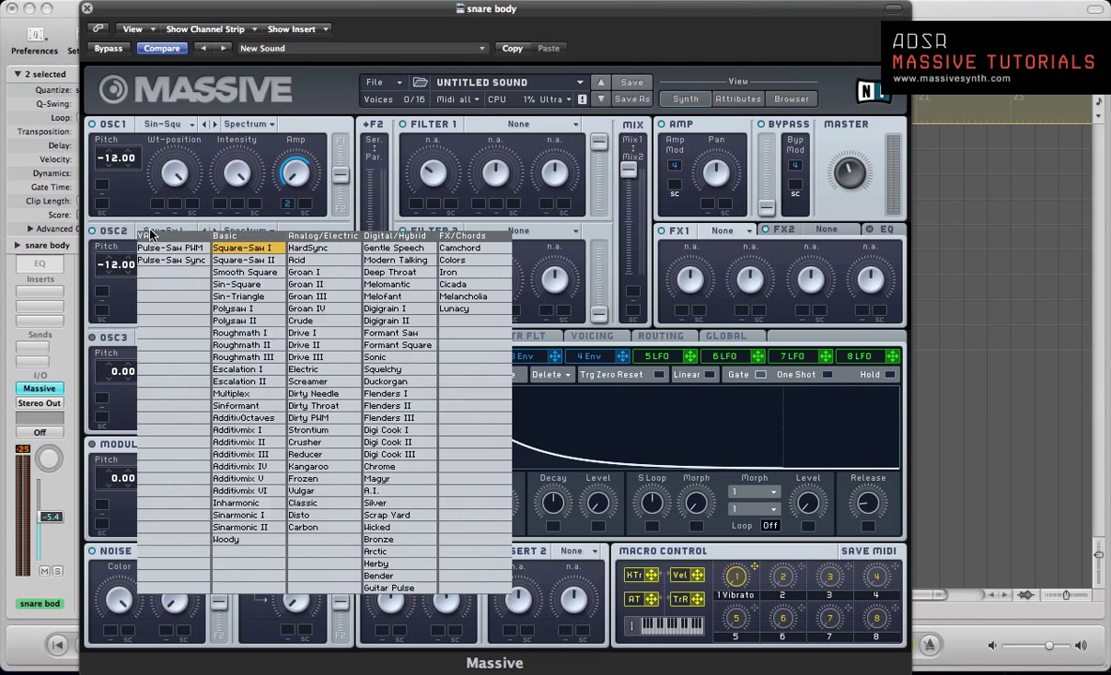
left_click(239, 298)
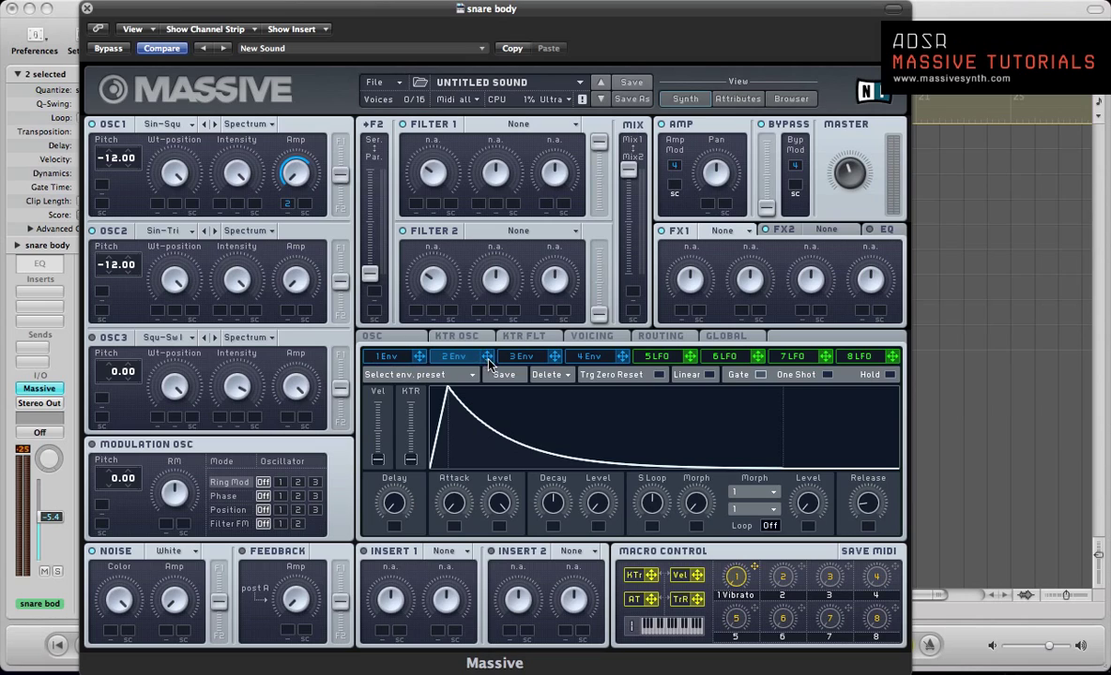
left_click_drag(487, 357, 260, 288)
Enable Restart via Gate for the oscillator phases
left_click(583, 335)
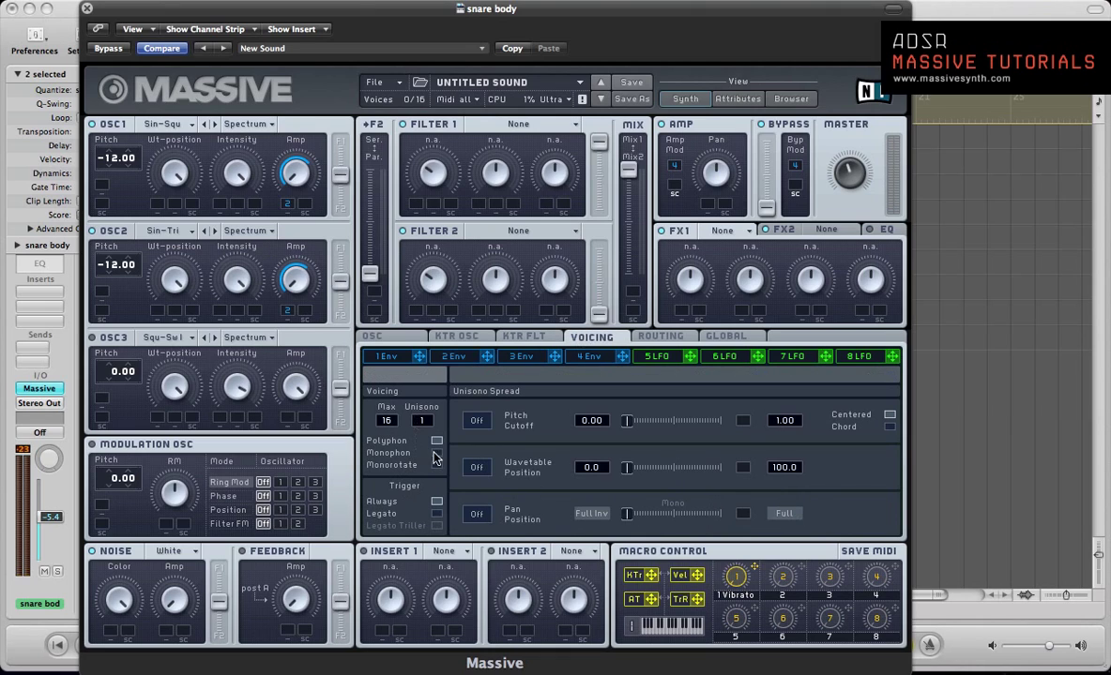
left_click(371, 336)
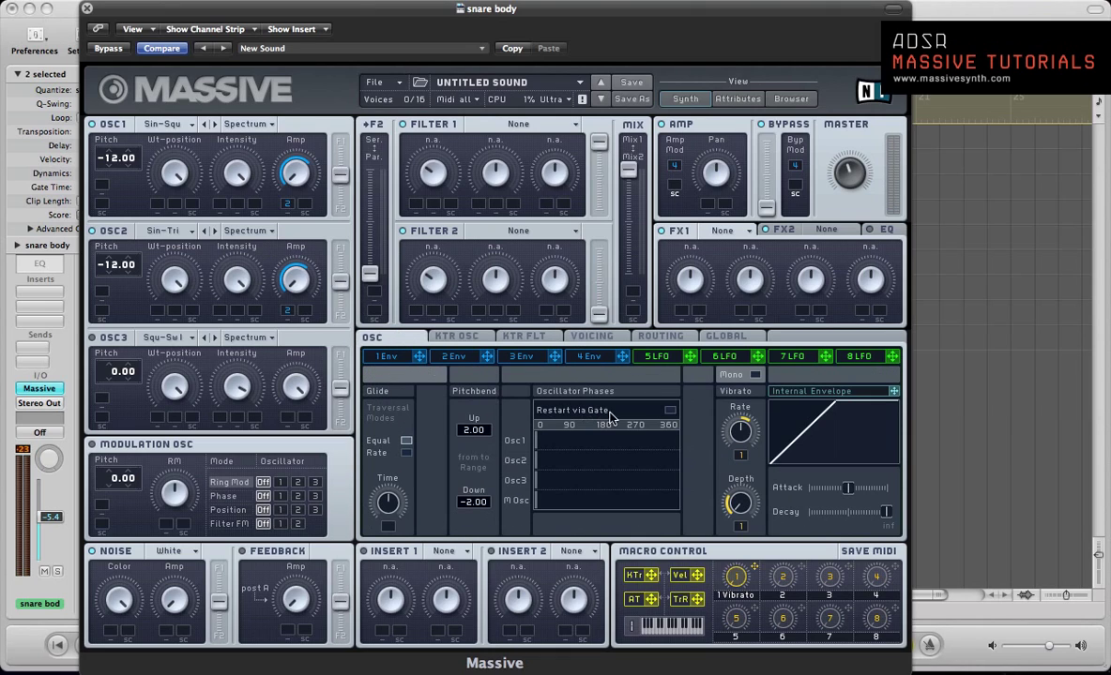
left_click(669, 411)
Set the noise to Bright Noise and modulate its Amp with envelope 1, using a short attack and minimum decay level
left_click(161, 556)
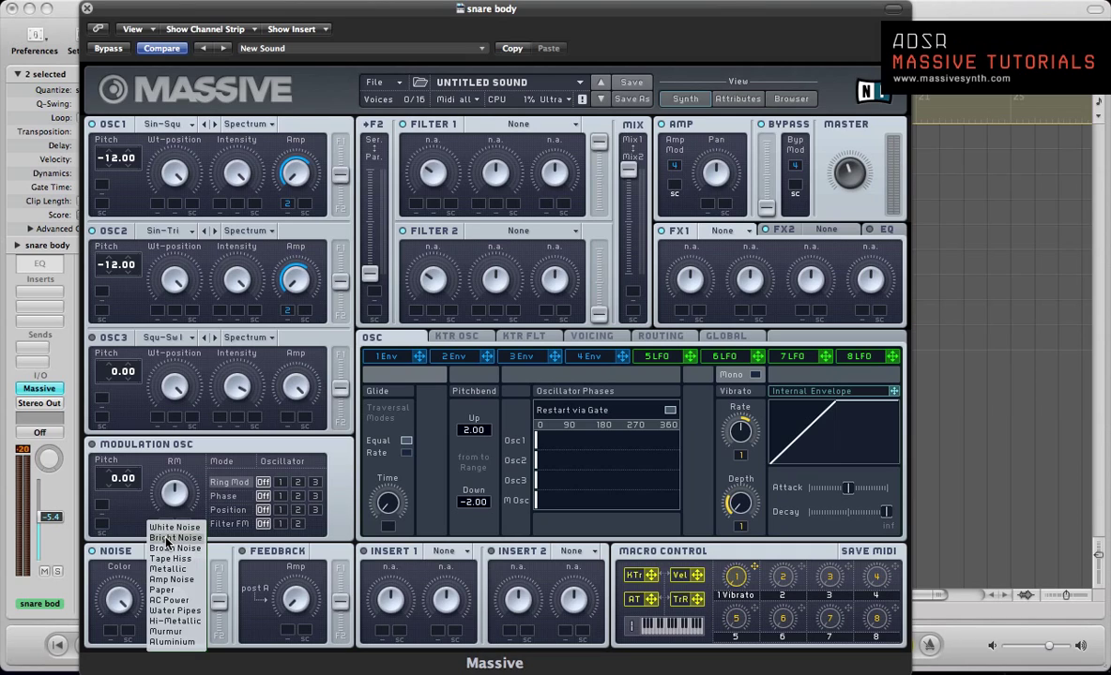
left_click(167, 538)
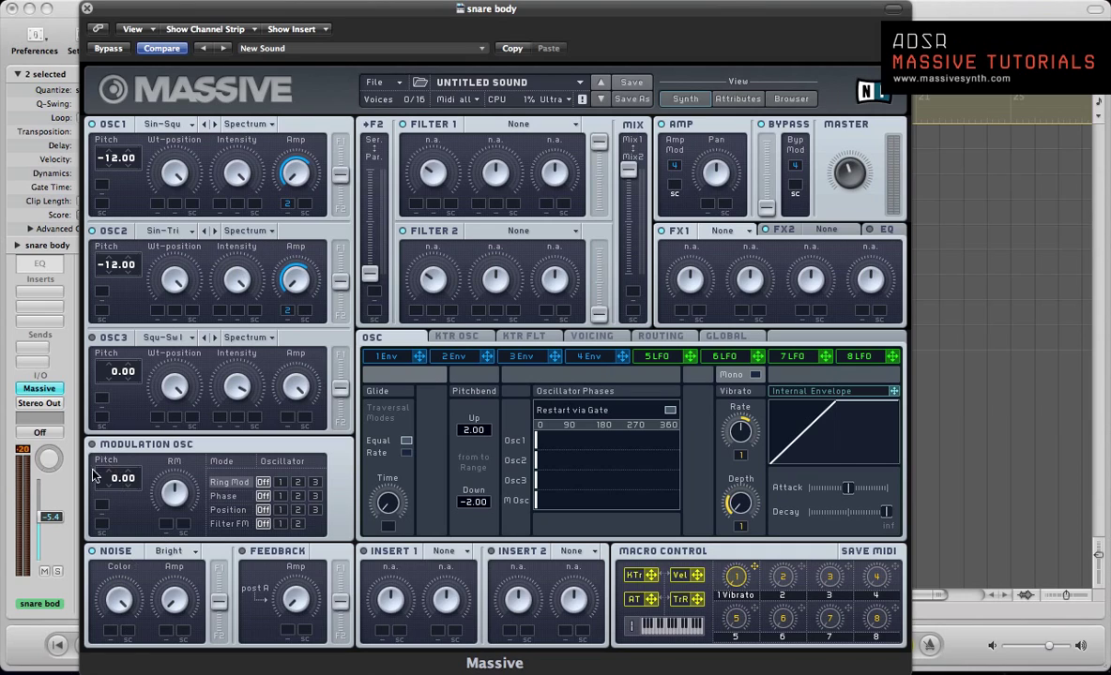
left_click(403, 363)
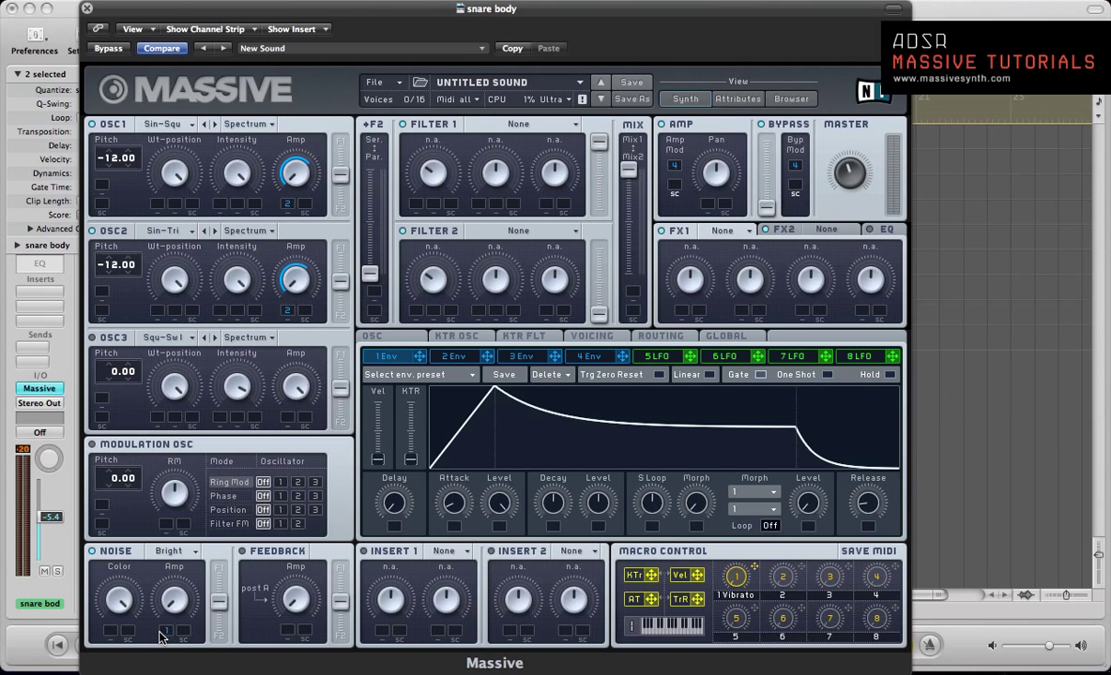
left_click_drag(161, 636, 161, 553)
left_click_drag(453, 504, 453, 525)
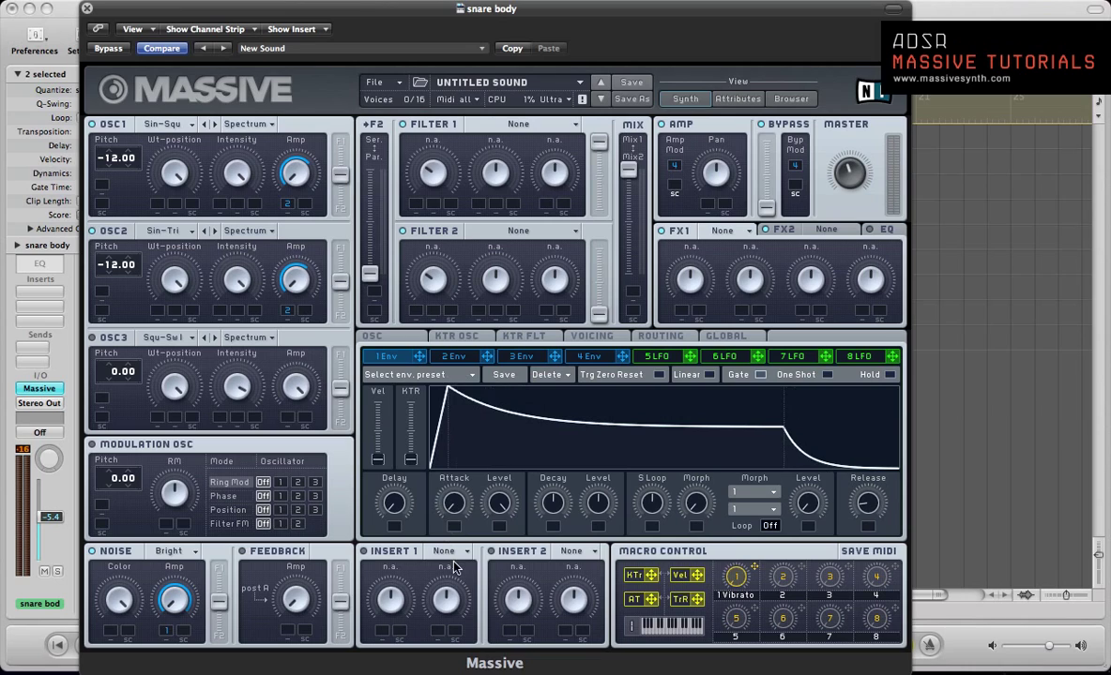
left_click_drag(595, 504, 588, 579)
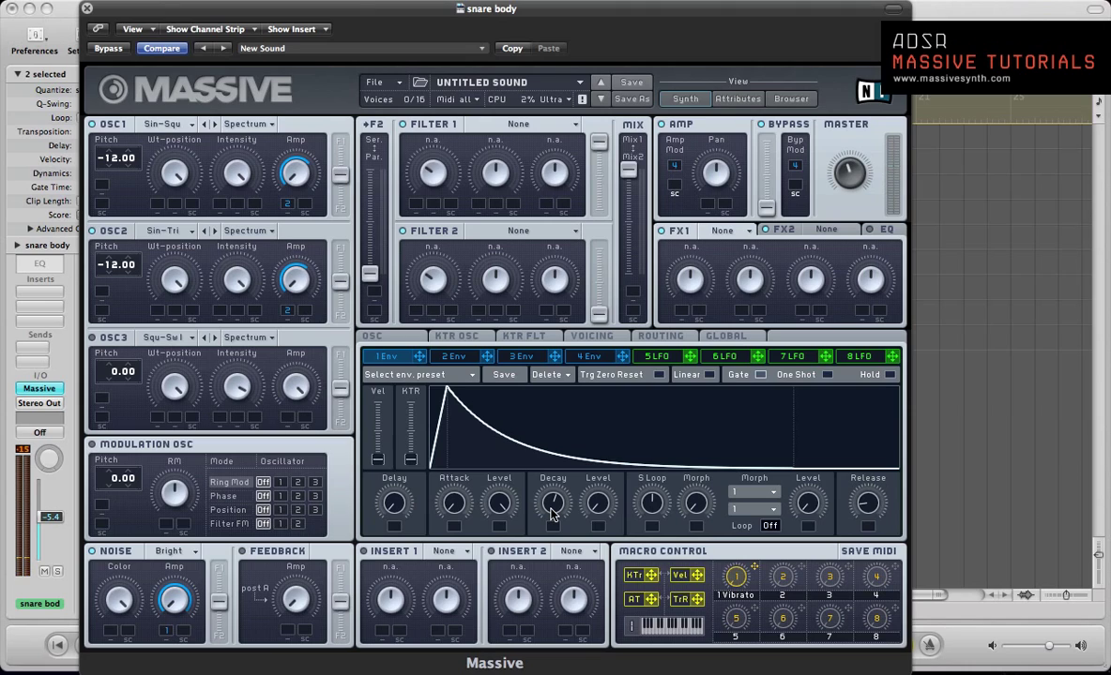
Lower envelope 4's decay level to minimum and shorten its attack
left_click(580, 357)
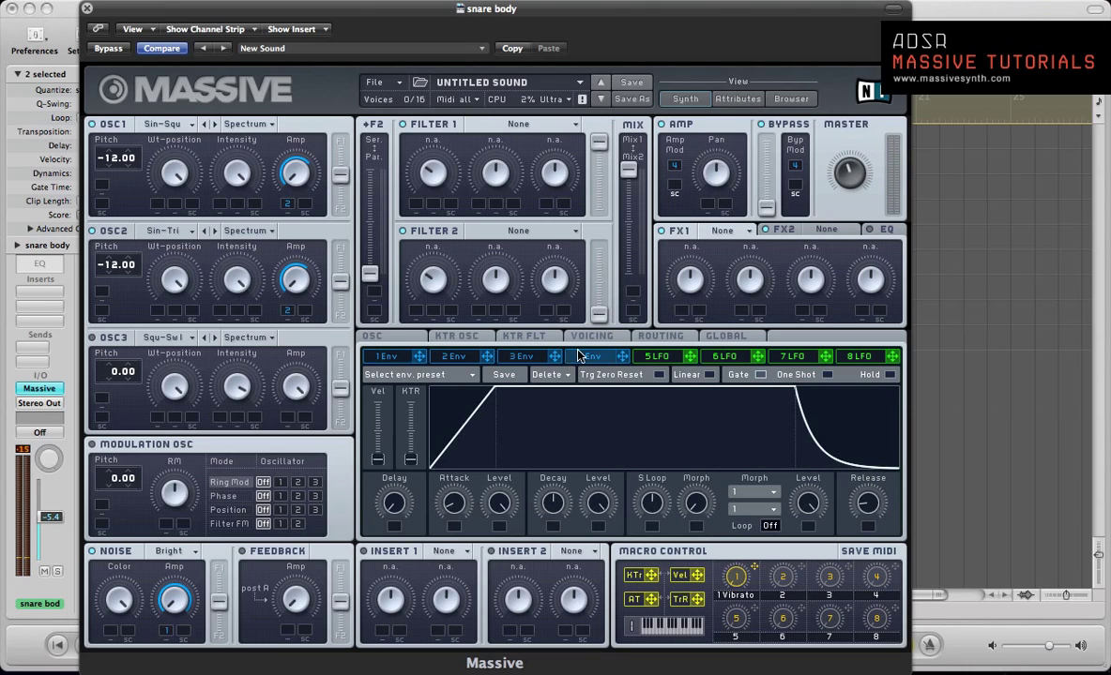
left_click_drag(597, 497, 600, 514)
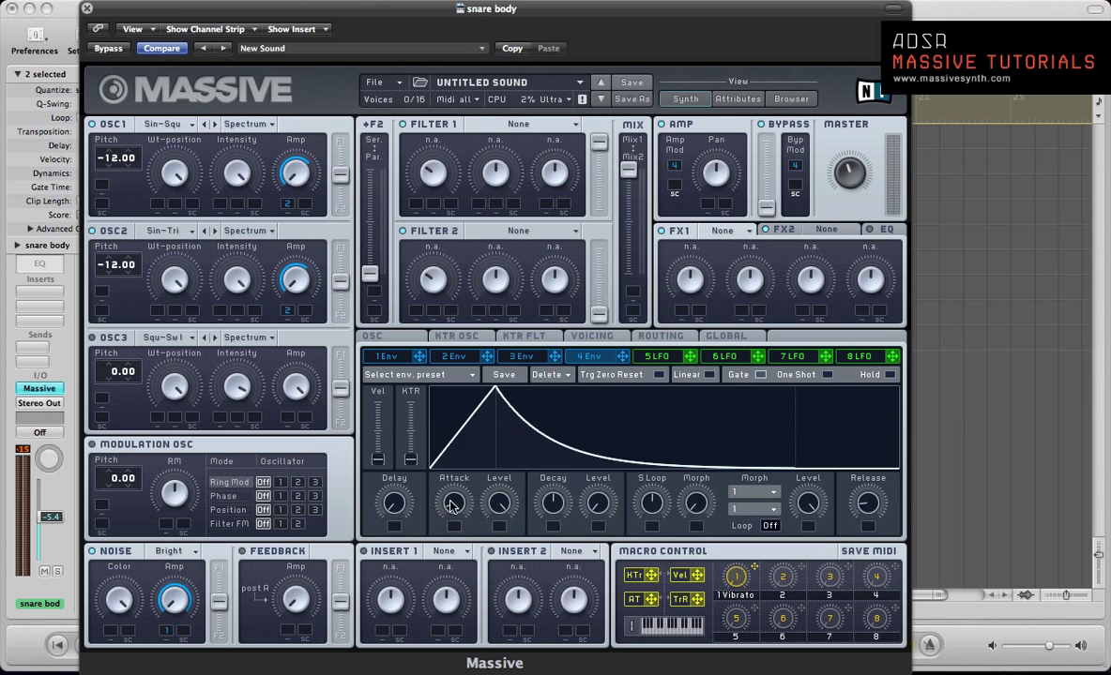
left_click_drag(451, 507, 451, 521)
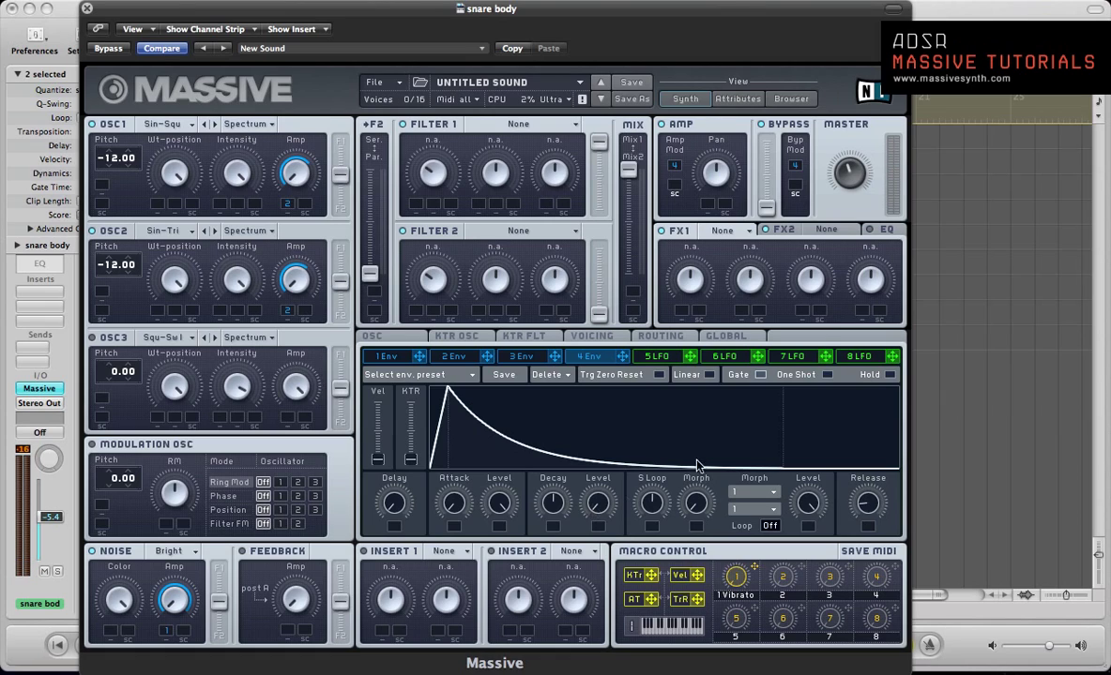
Load the Reverb effect into the FX1 slot
left_click(731, 230)
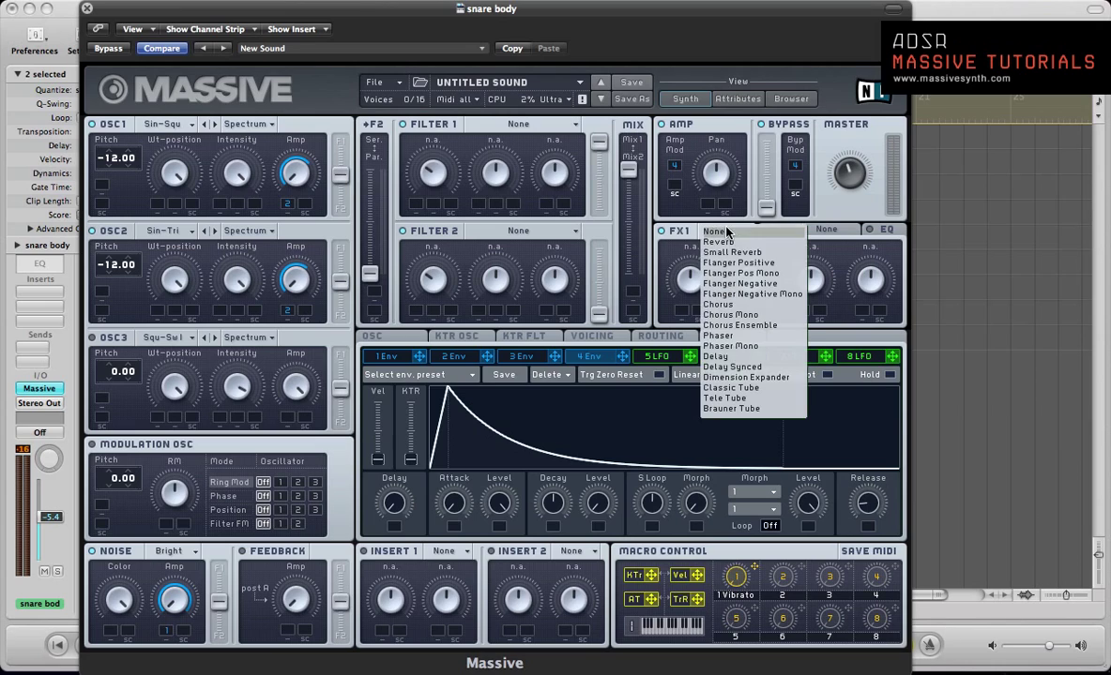
left_click(721, 242)
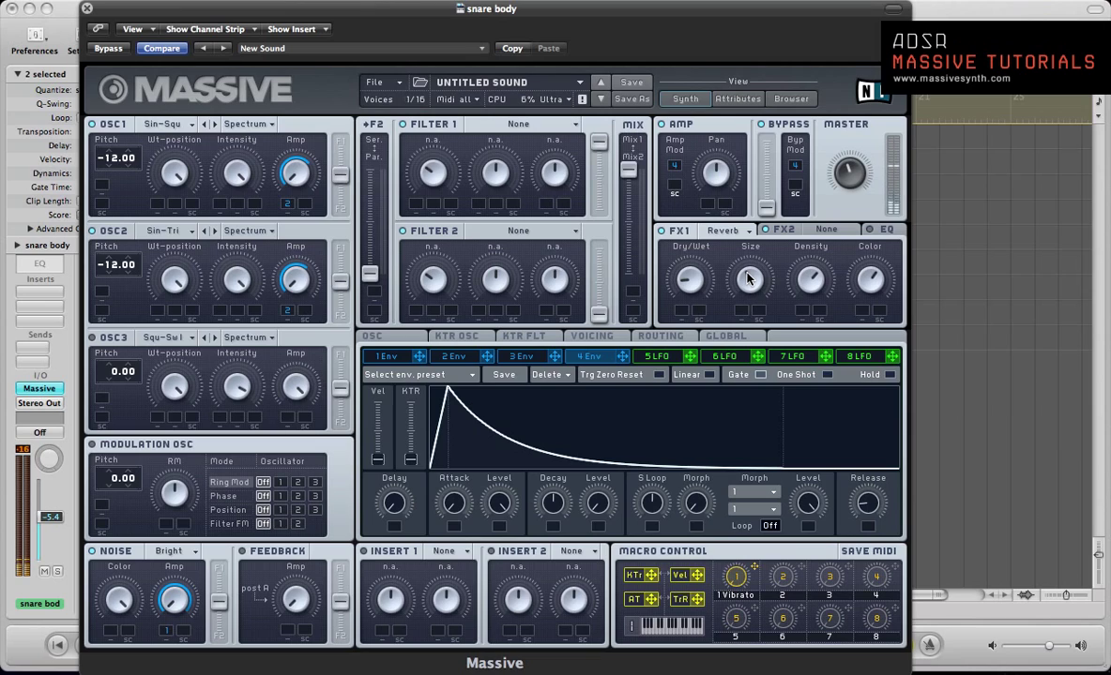
Enable the EQ and Feedback, raising Boost, High Shelf and the Feedback Amp while checking the spectrum in the output's MultiMeter
left_click(883, 230)
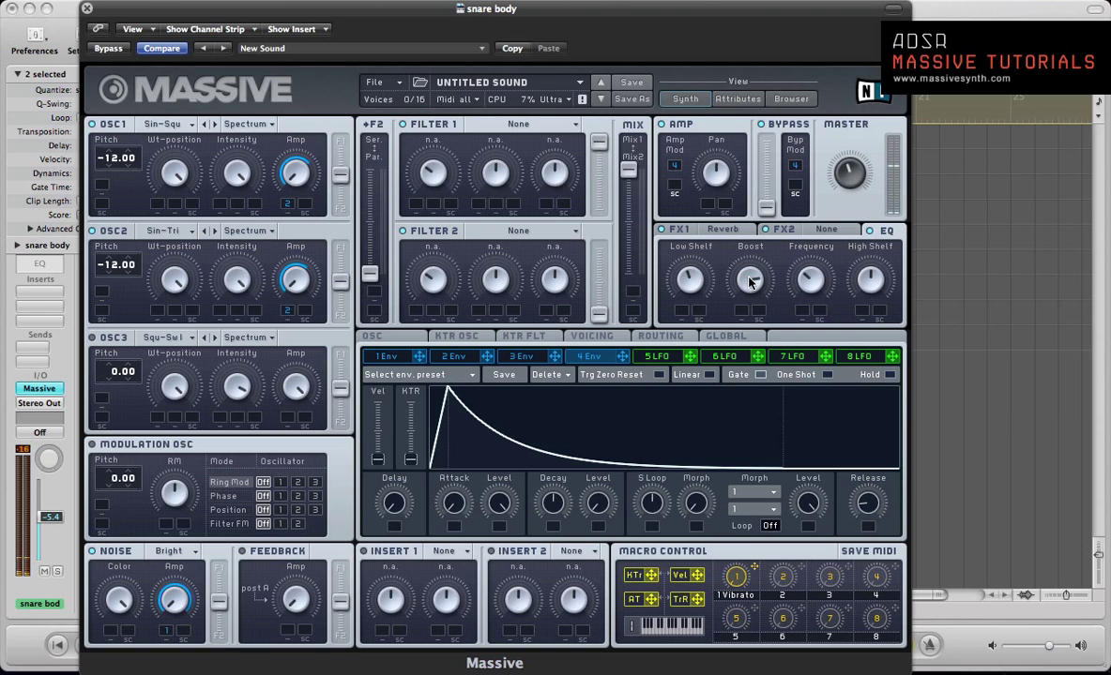
key("super+w")
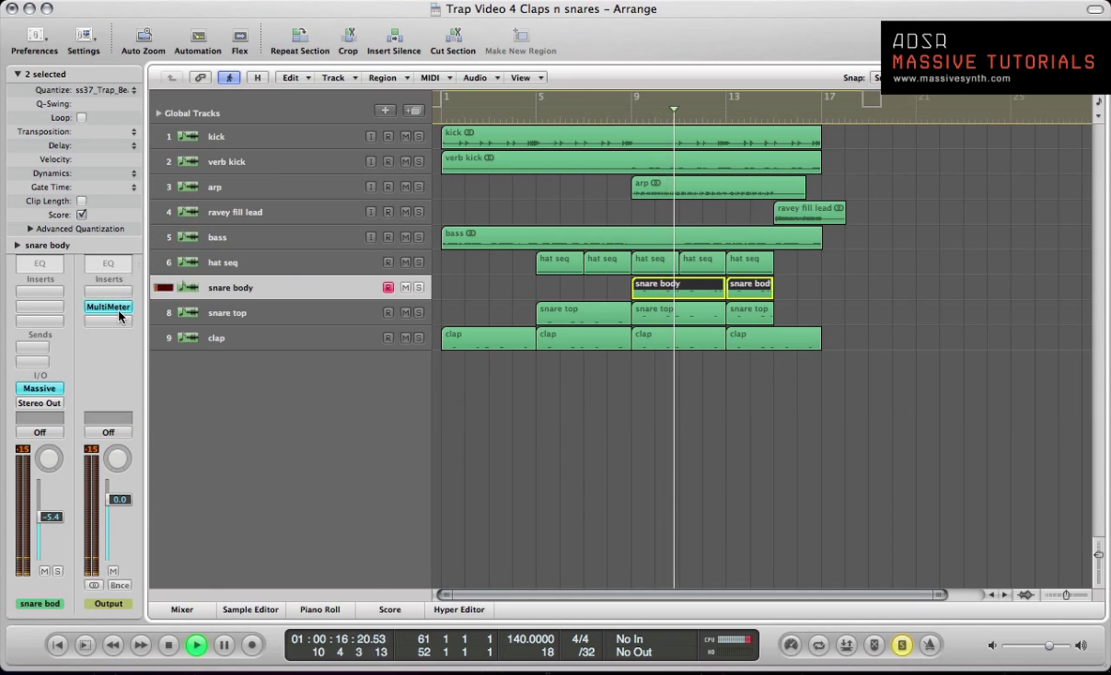
left_click(118, 309)
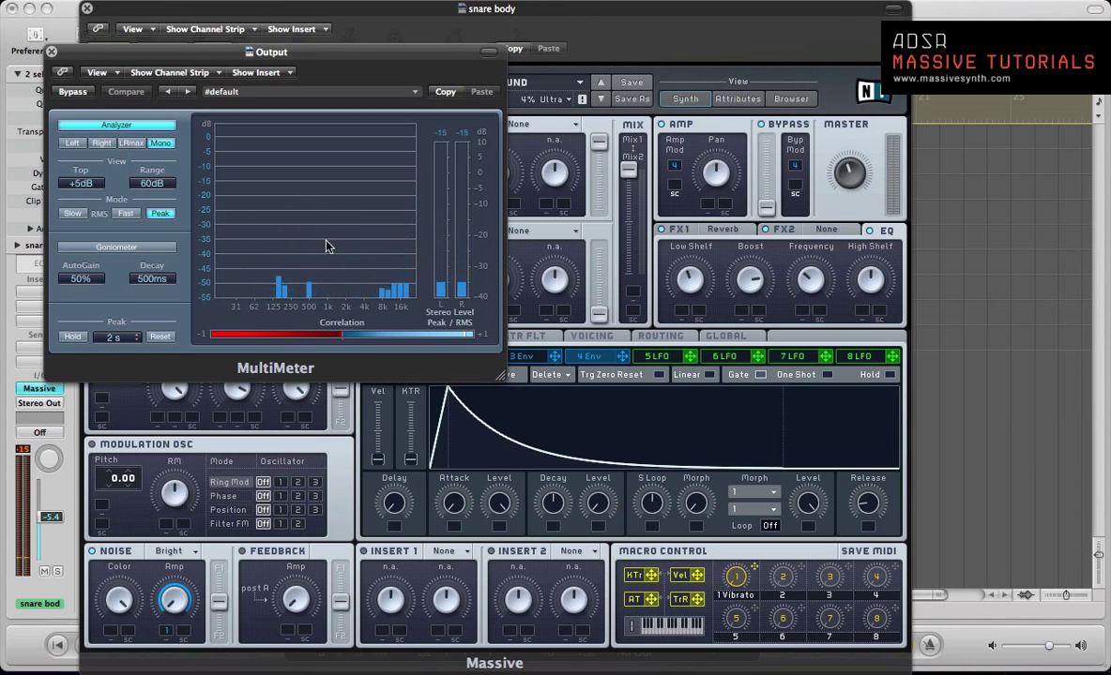
left_click(684, 276)
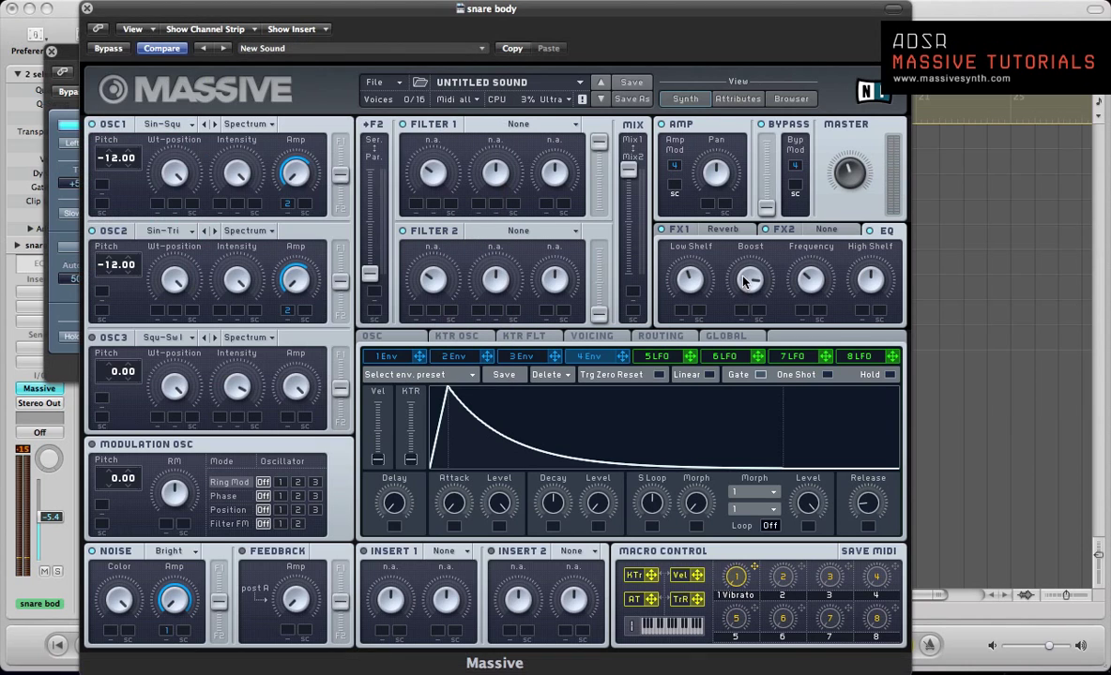
left_click(51, 141)
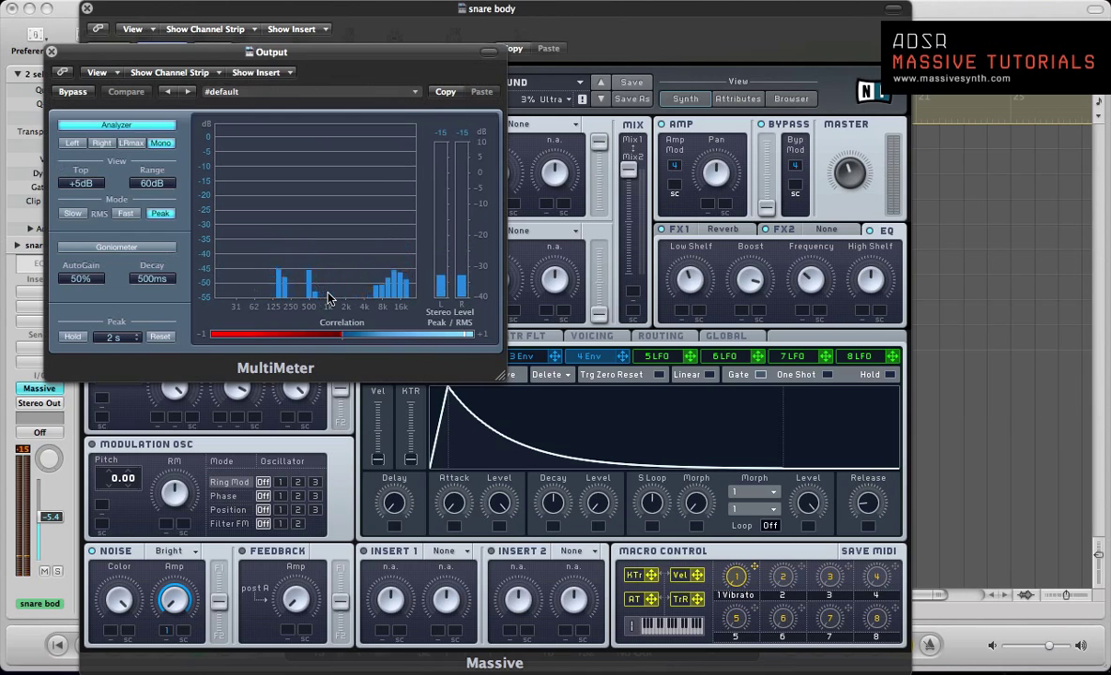
left_click(815, 293)
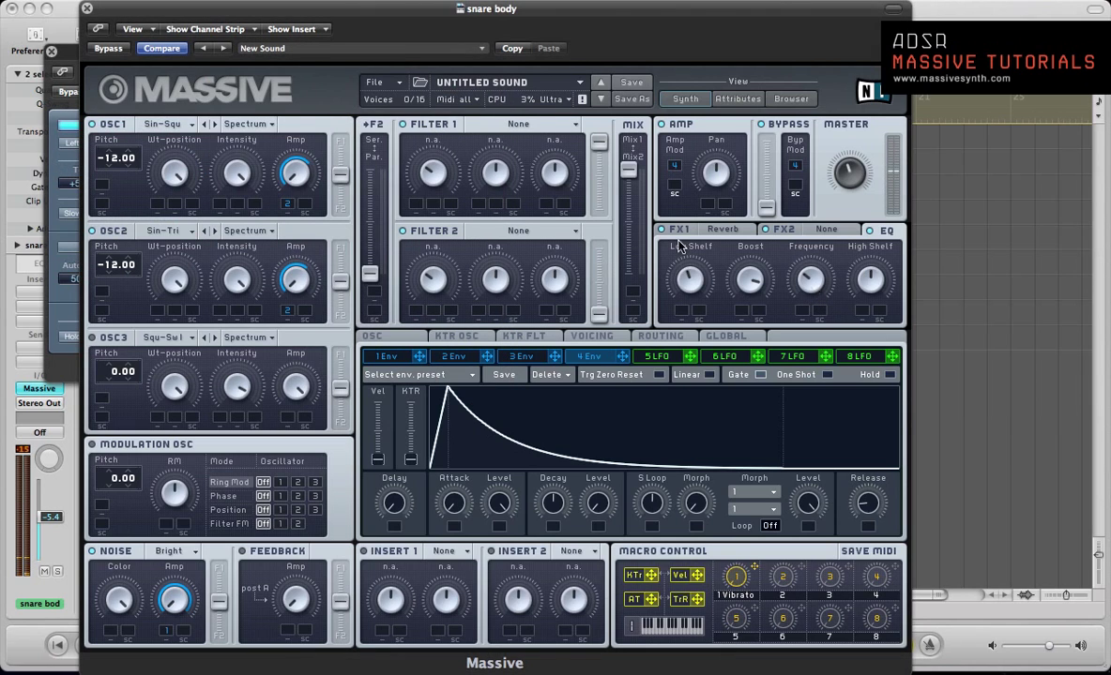
left_click(60, 163)
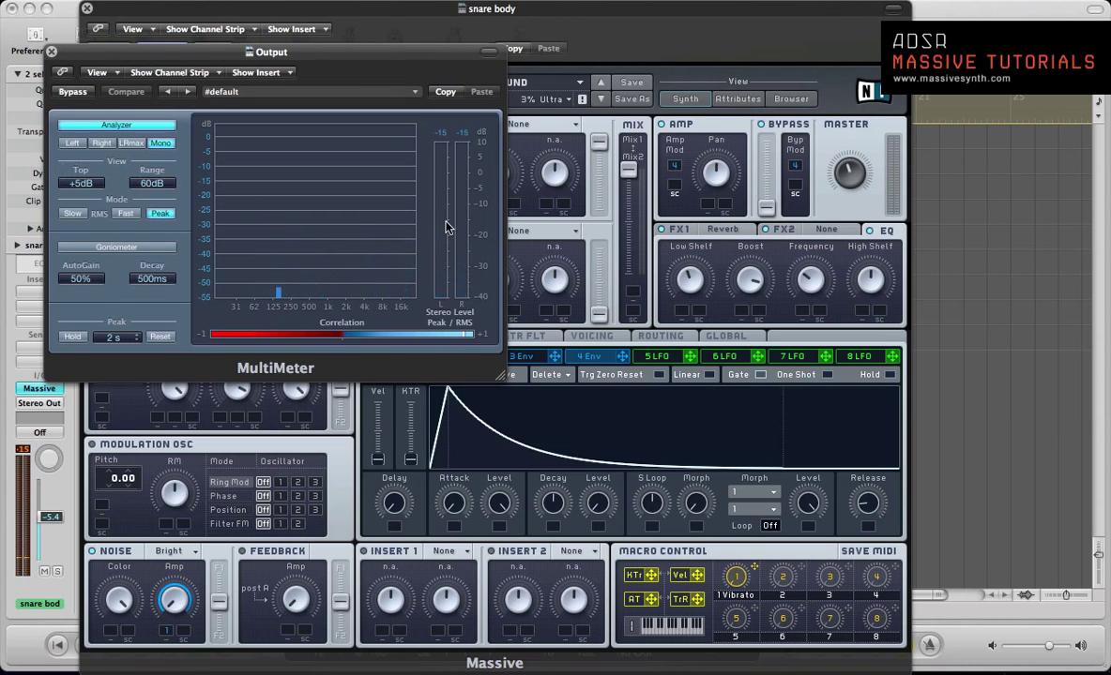
left_click(747, 290)
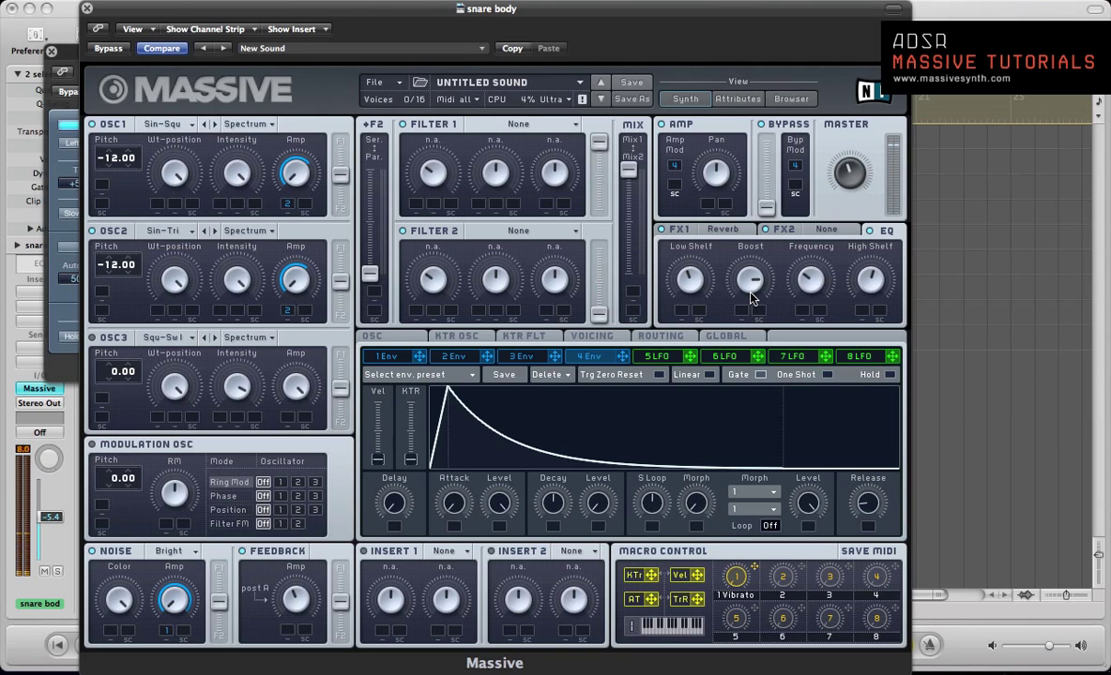
Load the S&H effect into Insert 1 with high Dry/Wet and Pitch settings, and check the sound in the MultiMeter
left_click(443, 552)
left_click(448, 573)
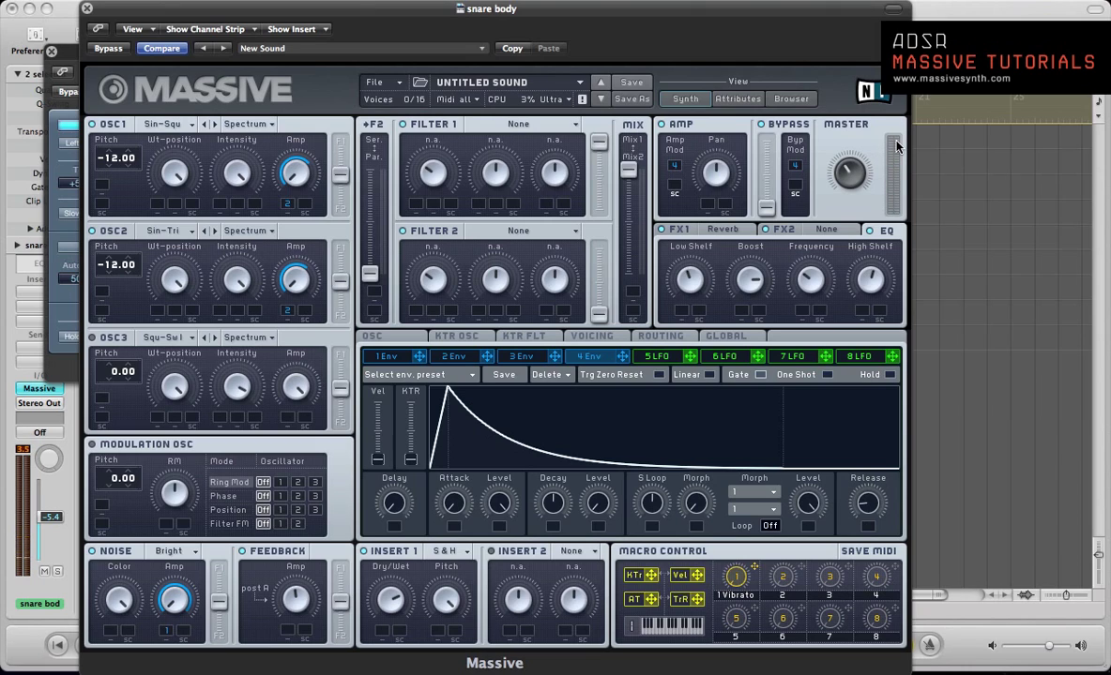
left_click(58, 160)
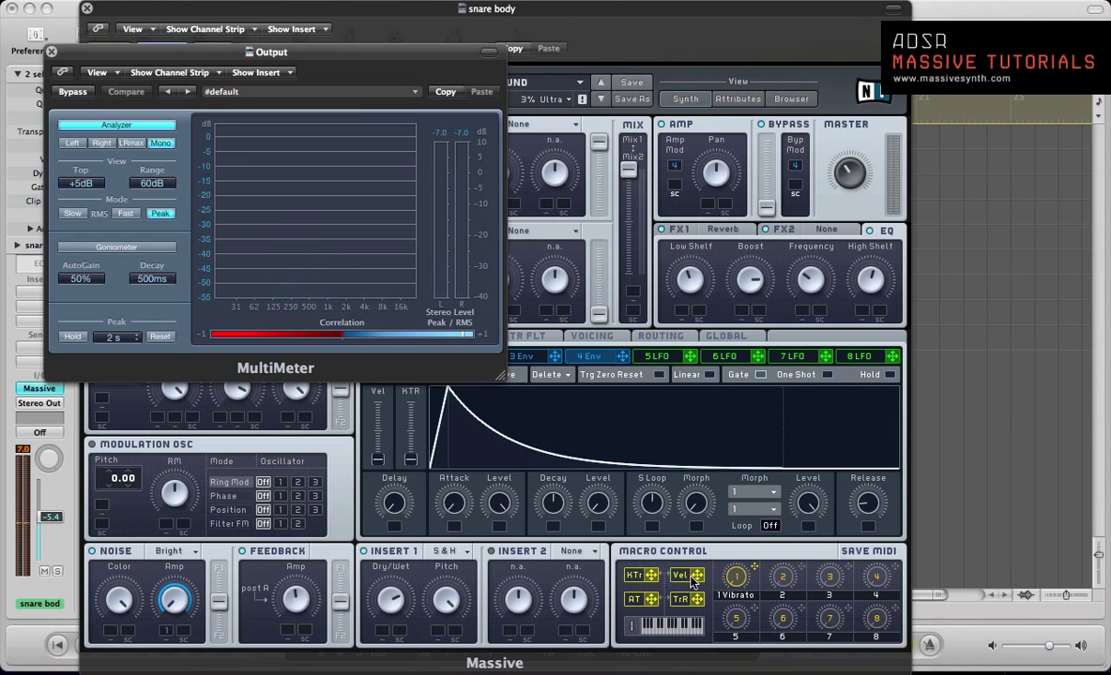
Assign velocity to the Amp's sidechain modulation and inspect the note velocities in the snare body region at bar 9
left_click(643, 537)
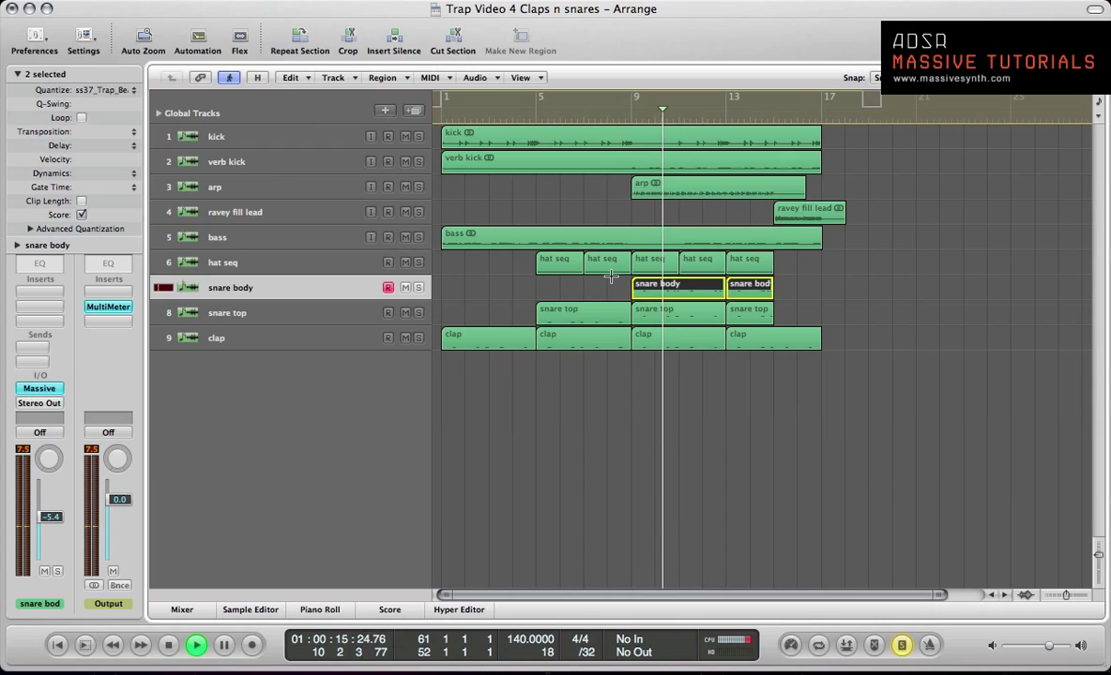
double_click(682, 282)
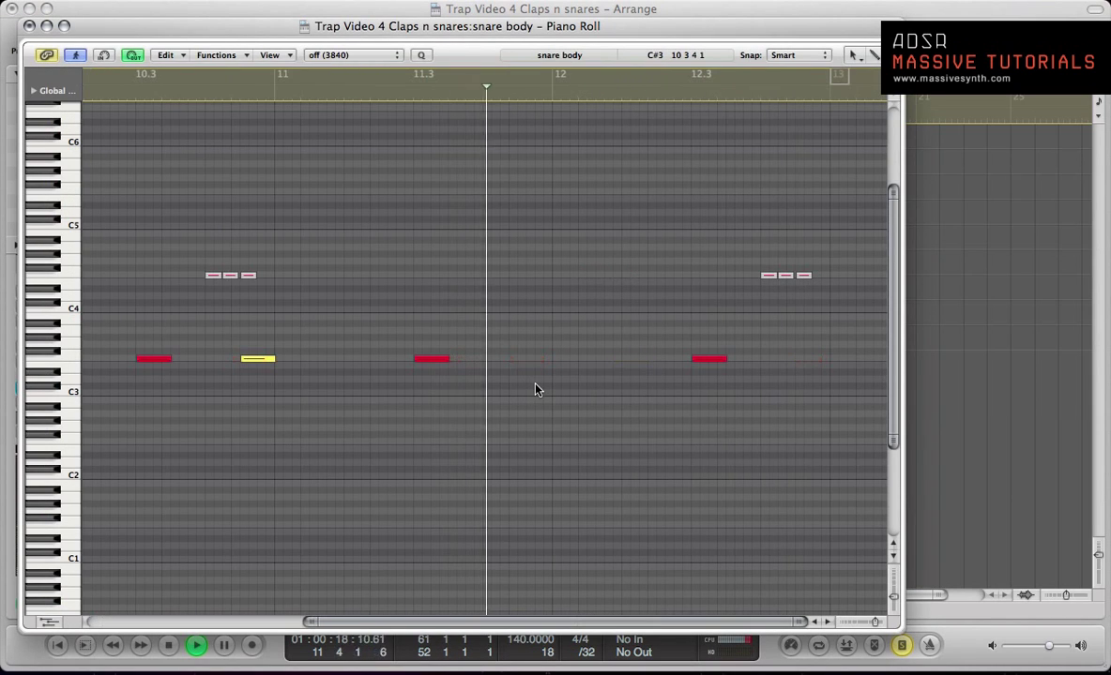
key("space")
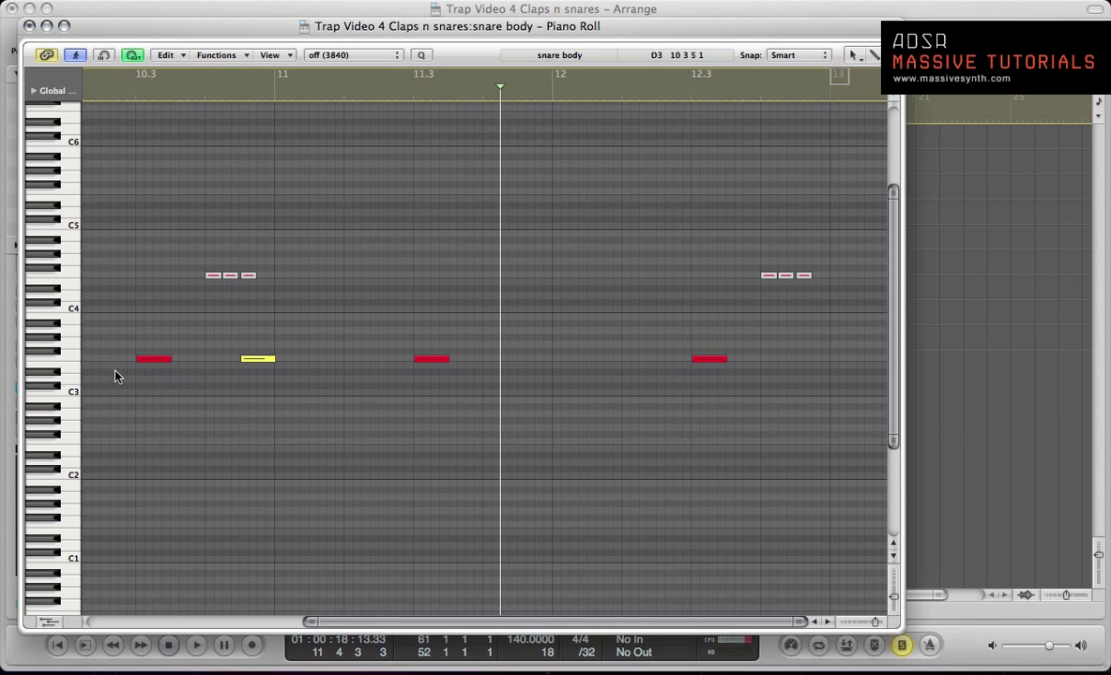
left_click(153, 361)
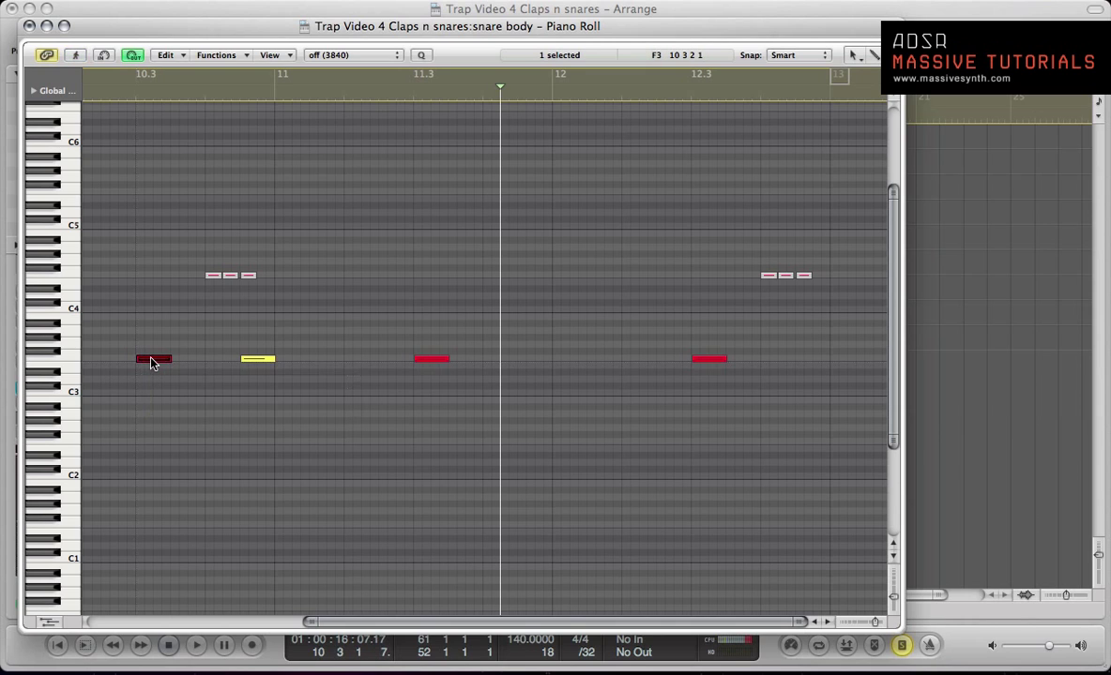
key("super+w")
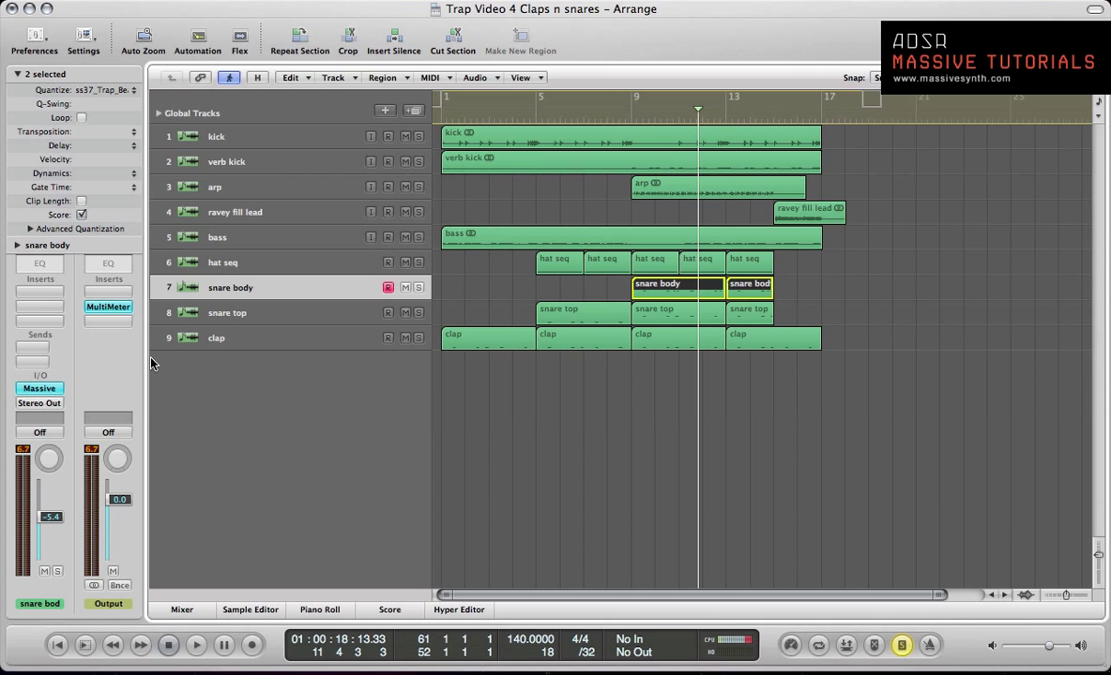
key("v")
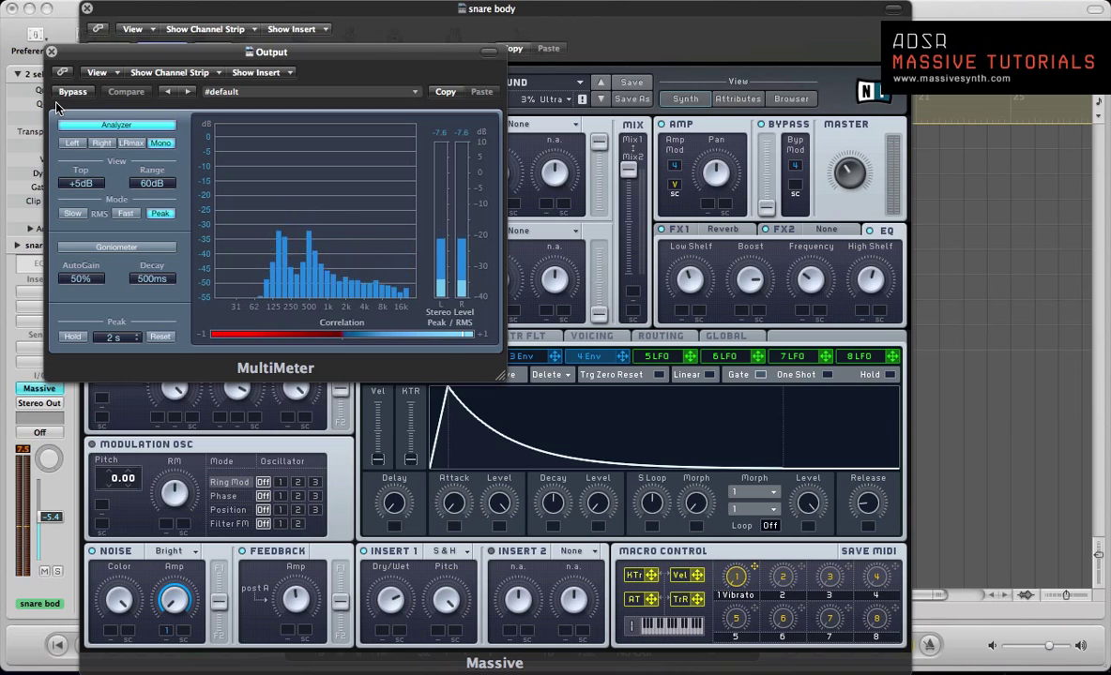
key("v")
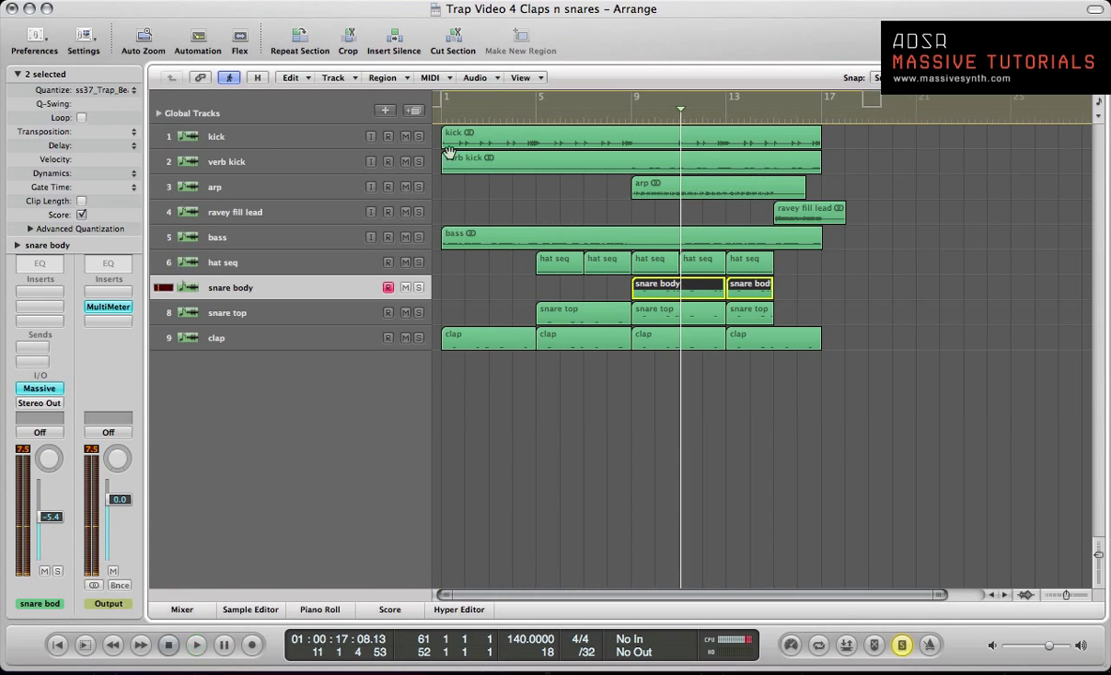
Select the snare body, snare top and clap regions at bar 9 and play them together
left_click(642, 376)
key("space")
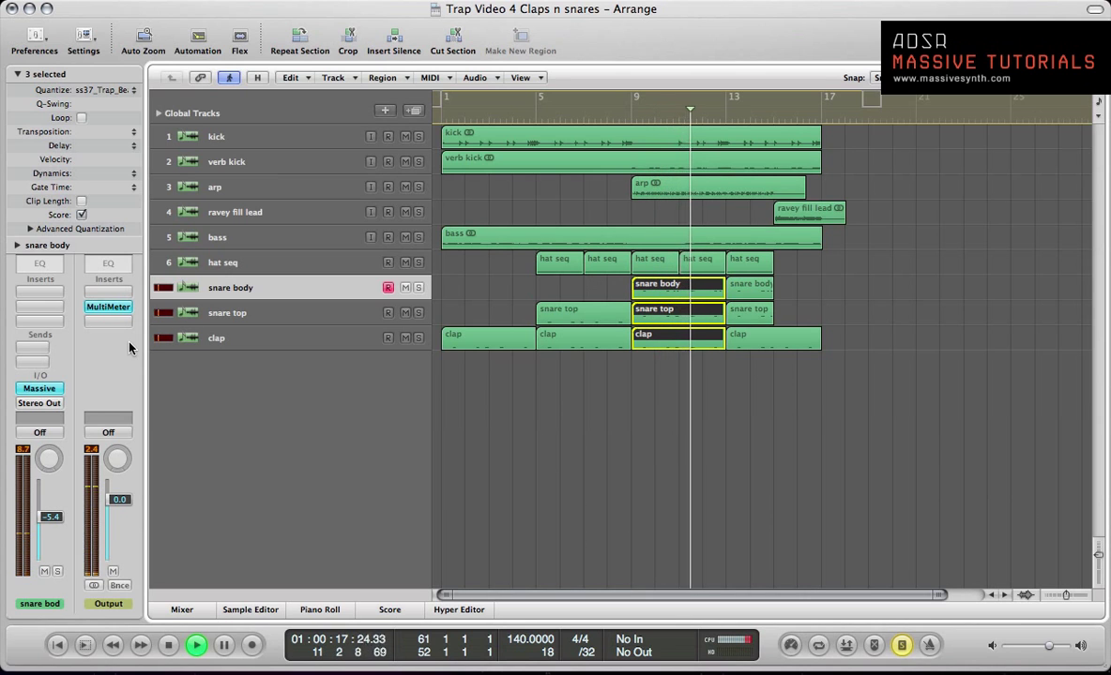
key("space")
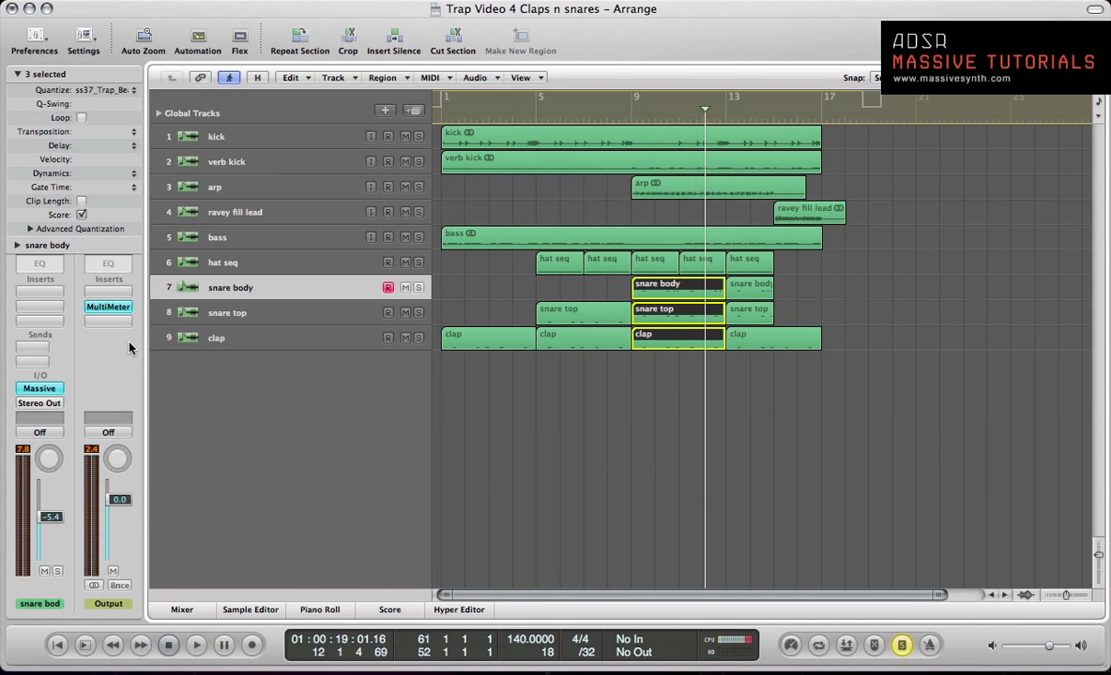
Shorten envelope 2's decay in Massive while playing only the snare body region
key("v")
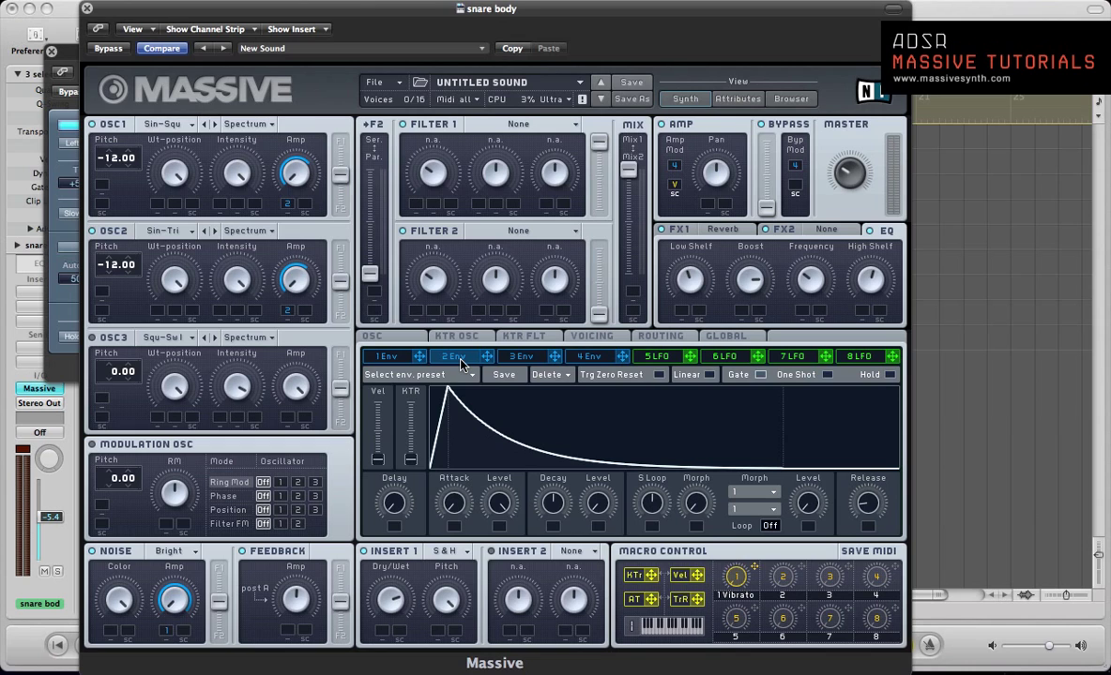
key("v")
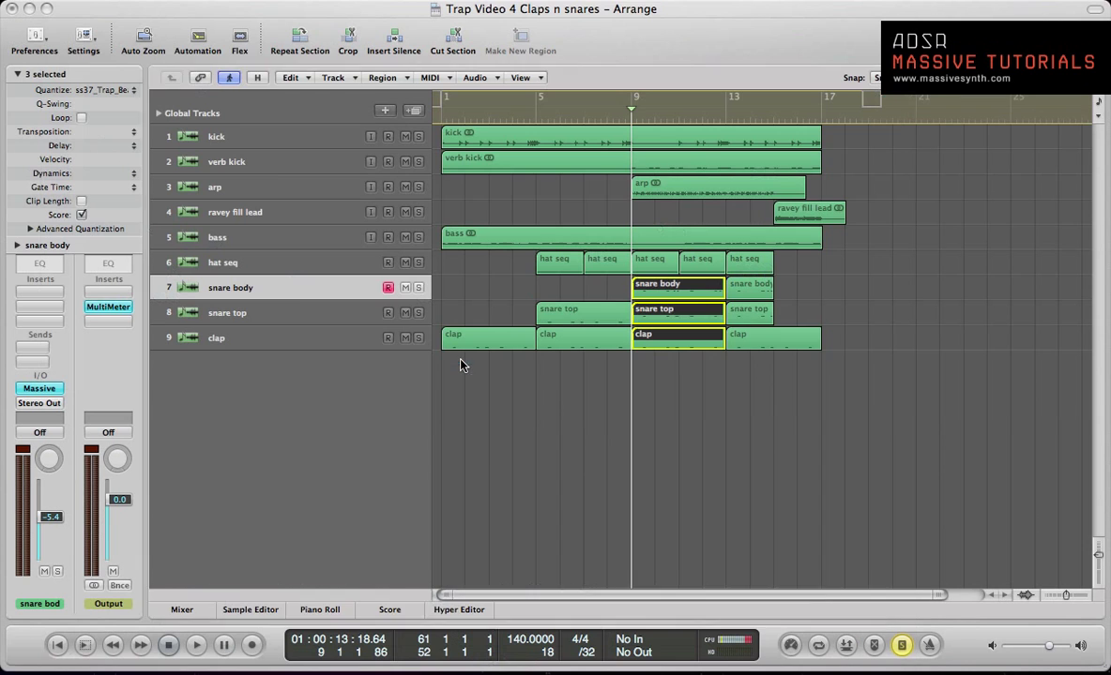
left_click(653, 293)
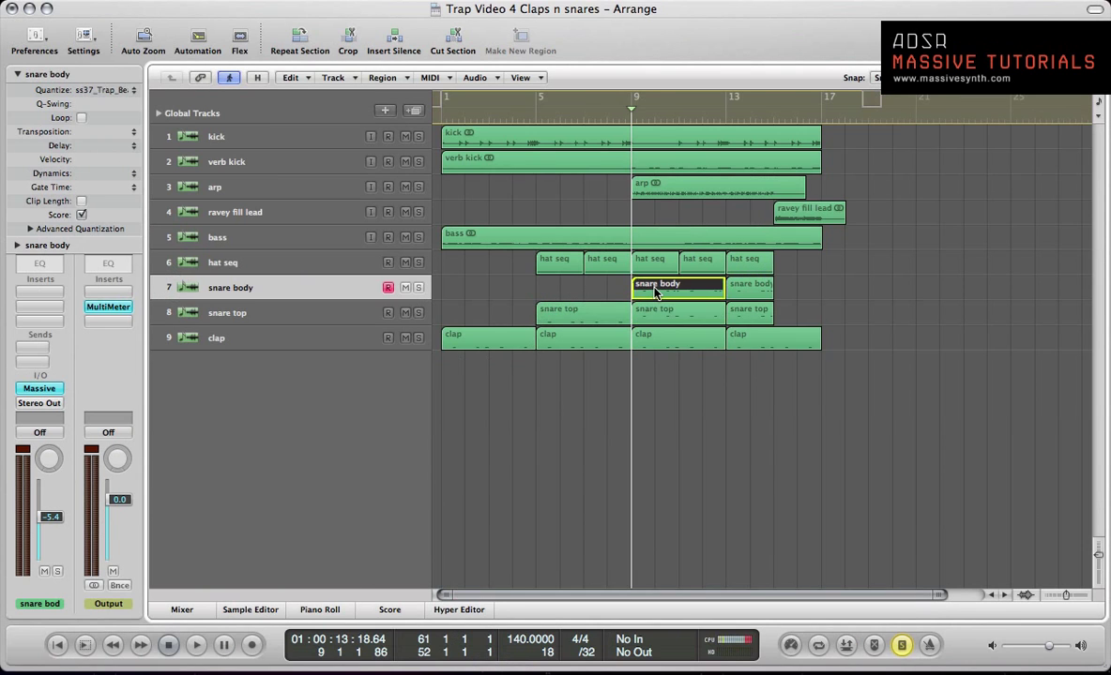
key("v")
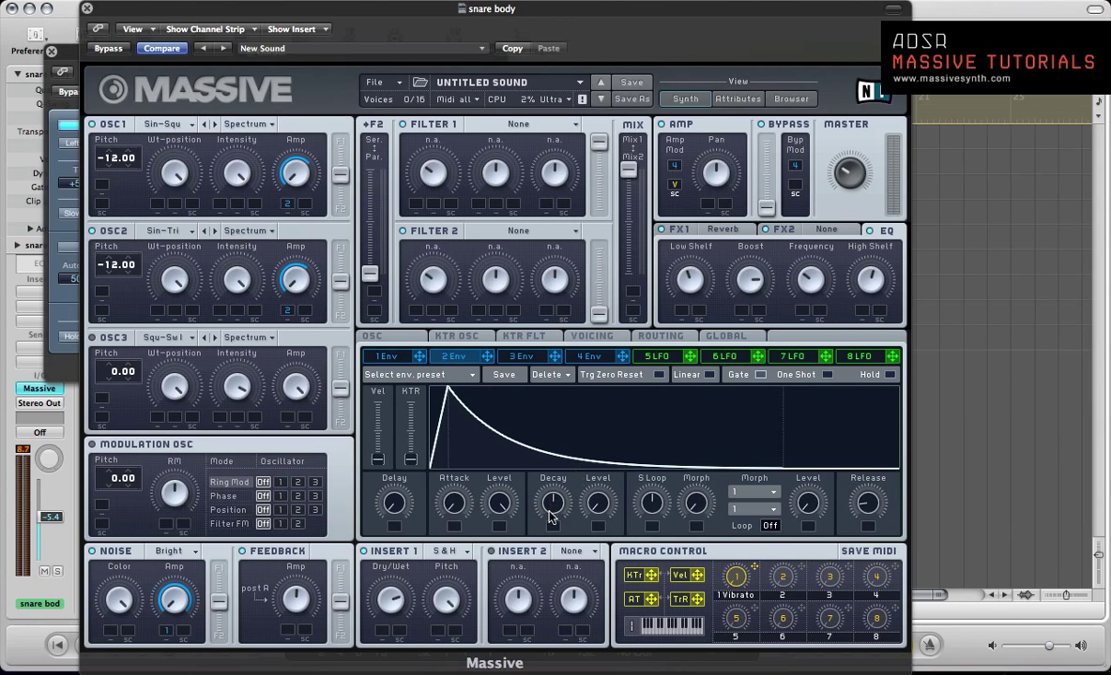
left_click_drag(549, 510, 549, 532)
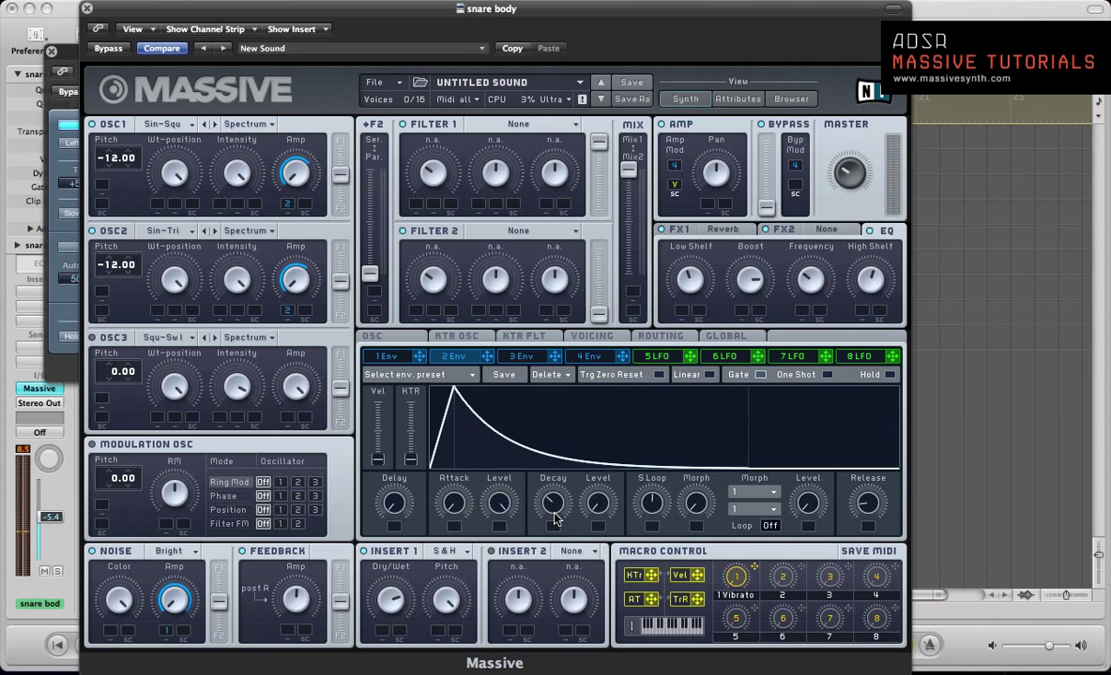
Play the bar 9 snare body, top and clap regions as a layer to judge the shortened snare body
key("v")
left_click_drag(714, 392, 670, 295)
key("shift+Return")
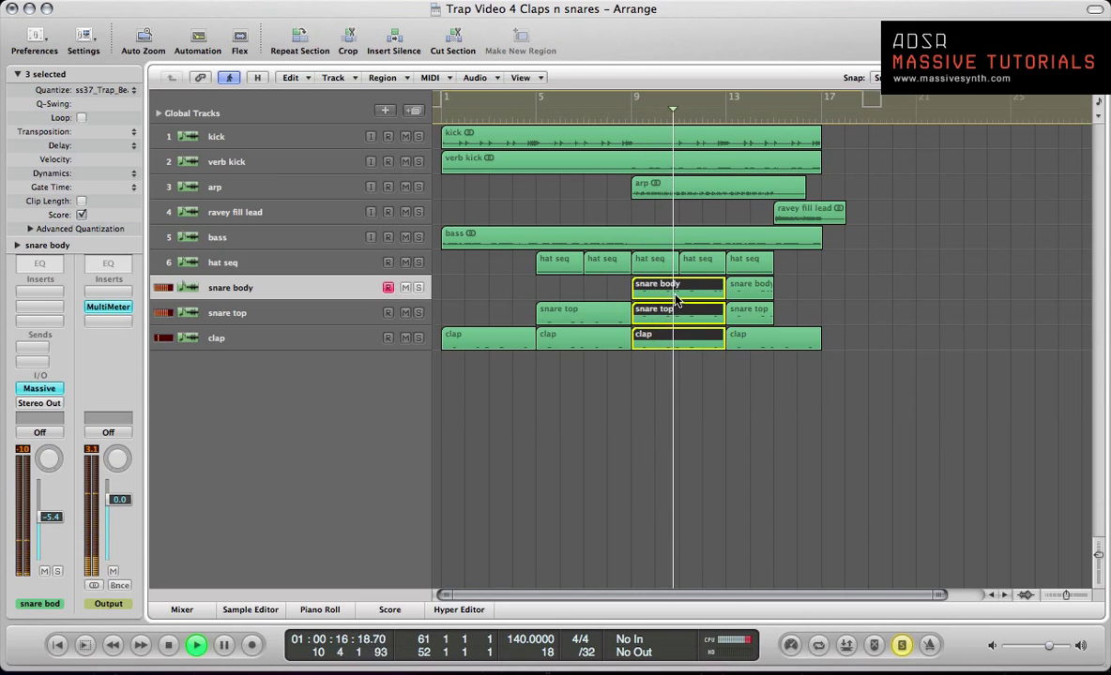
key("v")
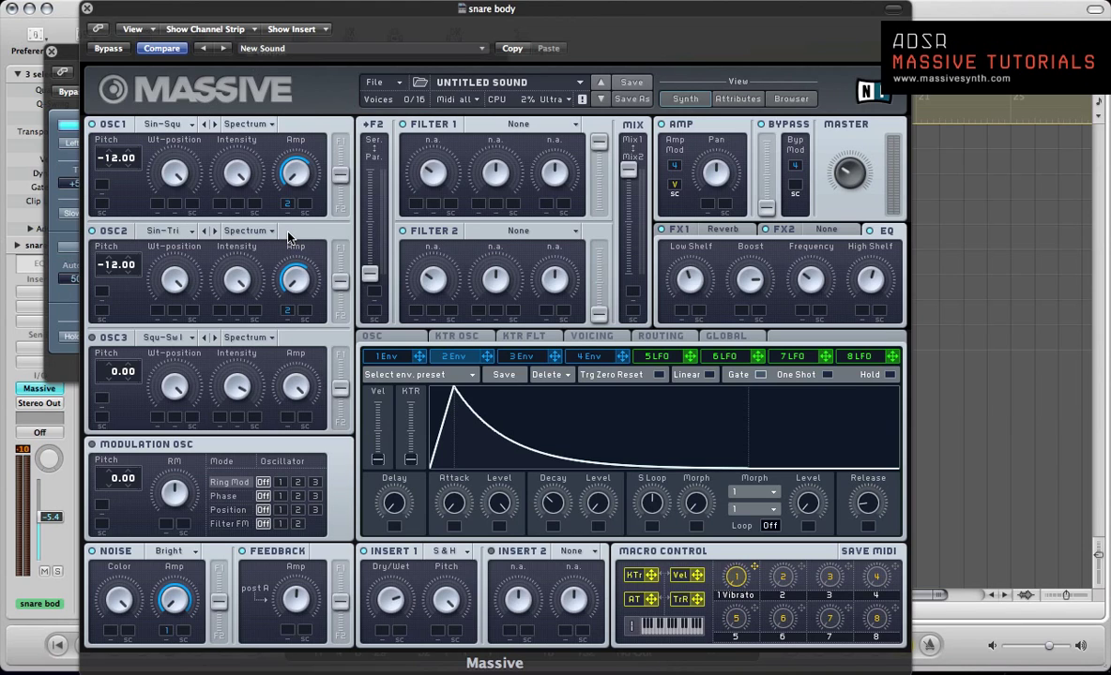
Close the plug-in windows and play the regions of the snare top track
left_click(86, 8)
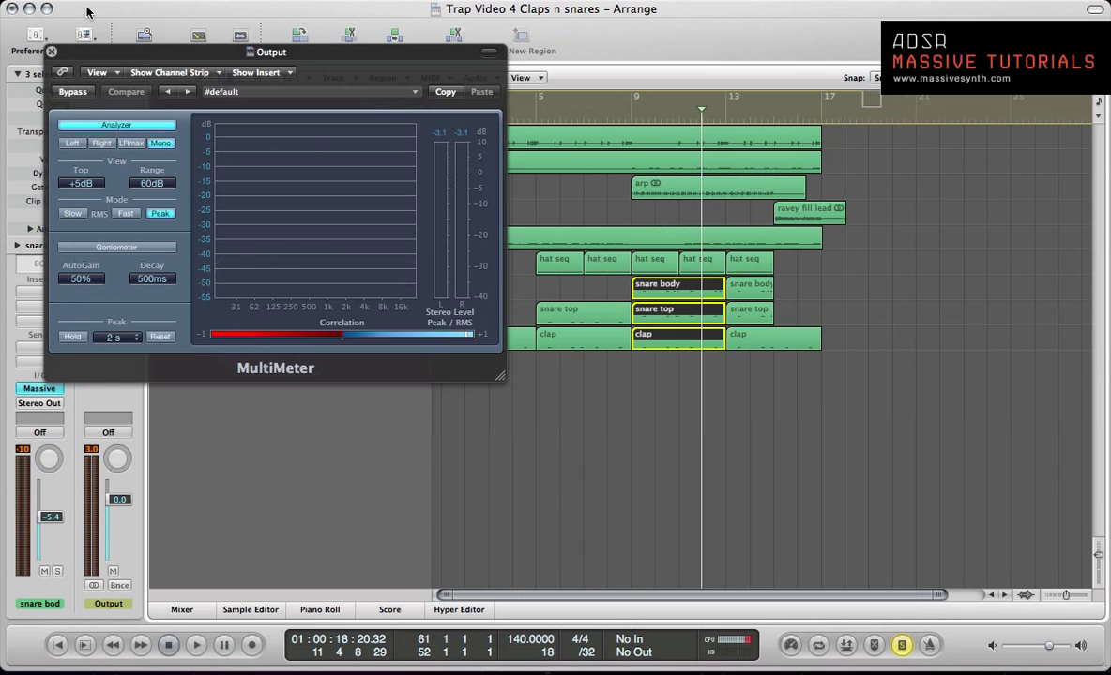
key("super+w")
left_click(271, 312)
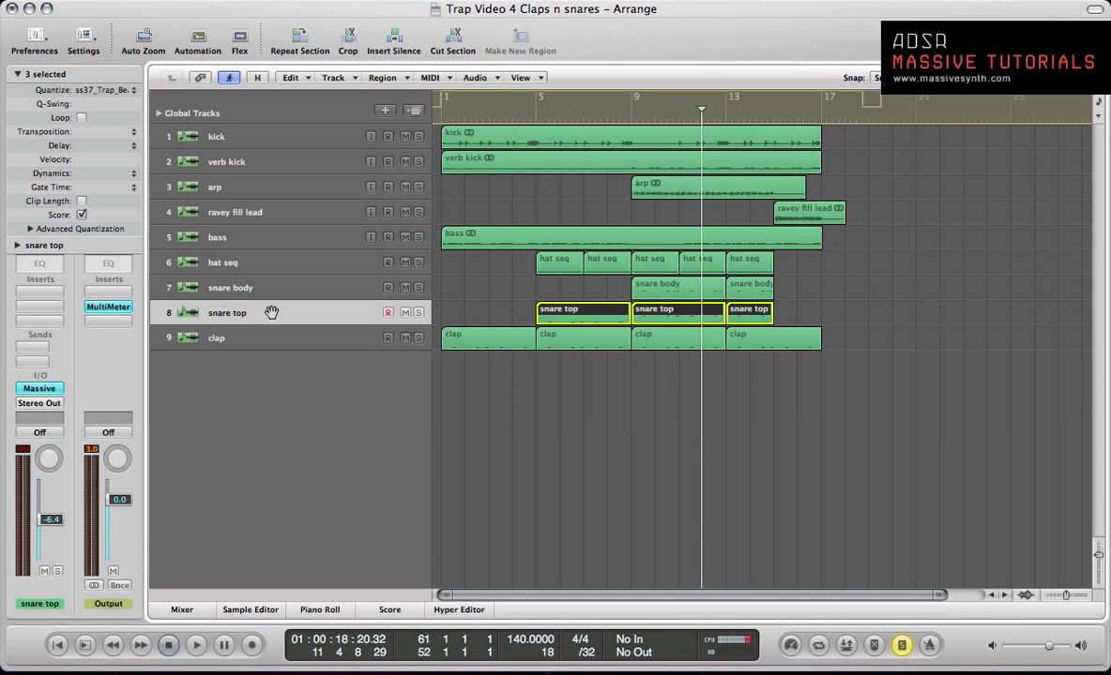
key("space")
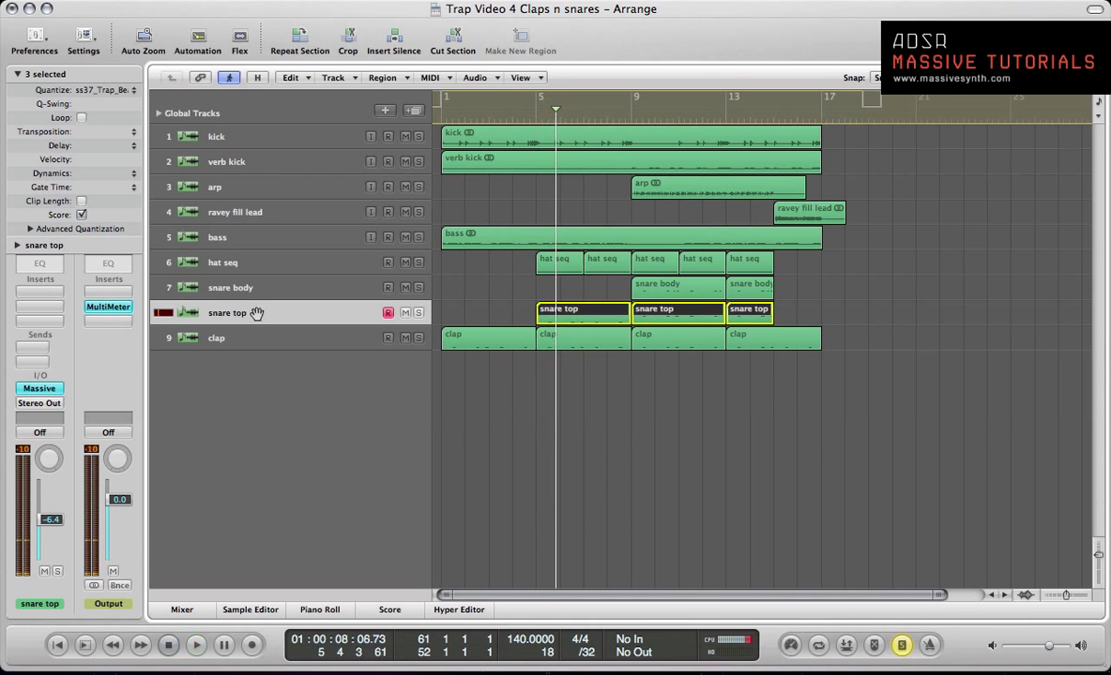
Open Massive on the snare top track and start a new, empty sound
left_click(36, 386)
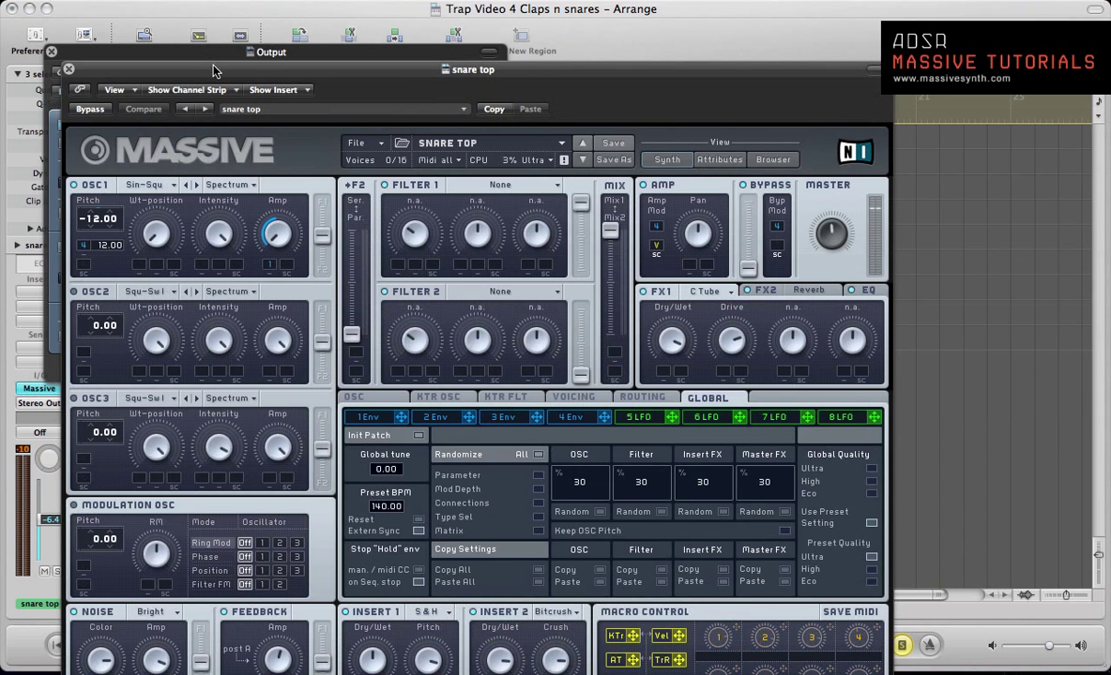
left_click_drag(214, 71, 260, 15)
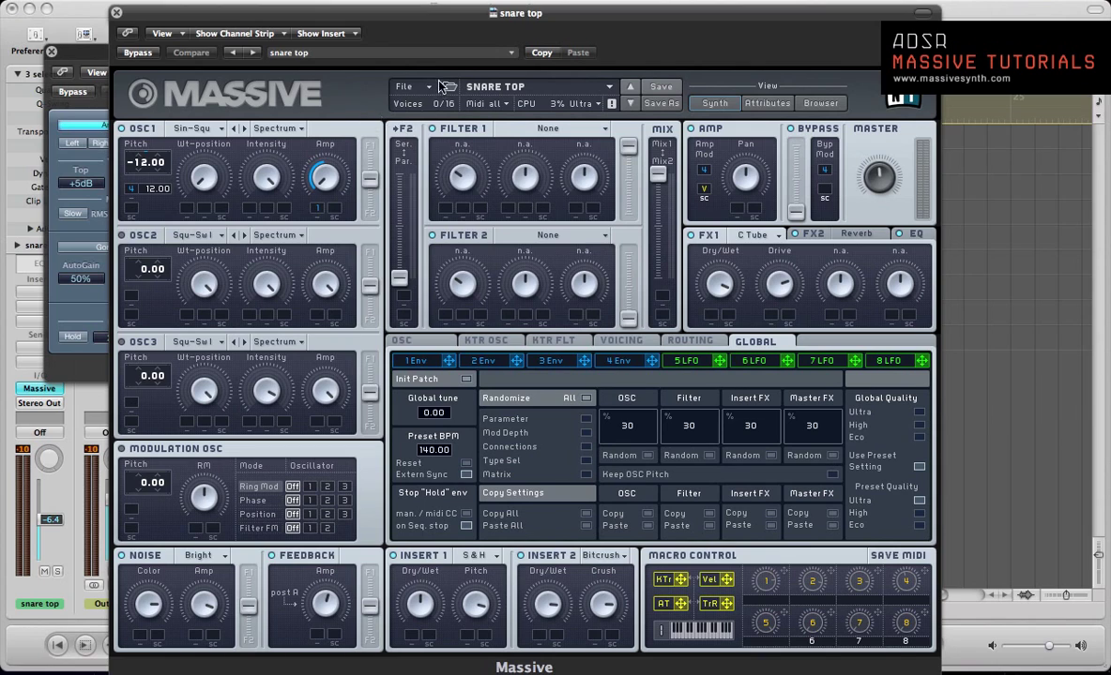
left_click(404, 86)
left_click(417, 87)
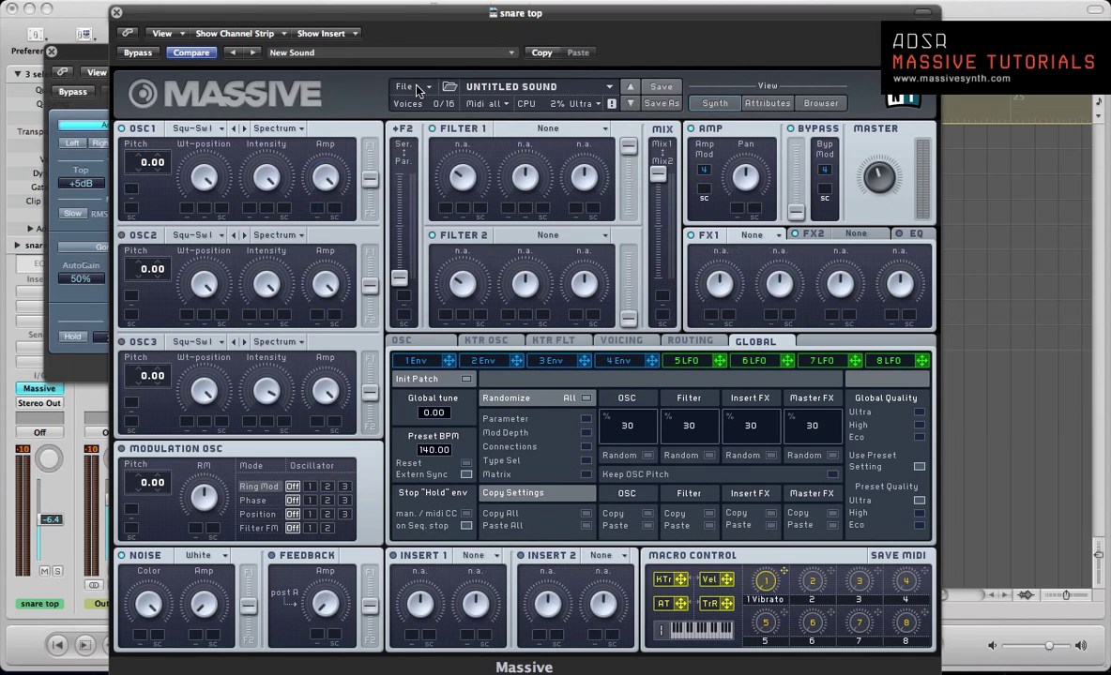
Set OSC1 to Sin-Square with a pitch of -12.00 and modulate its Amp with envelope 1
left_click(169, 127)
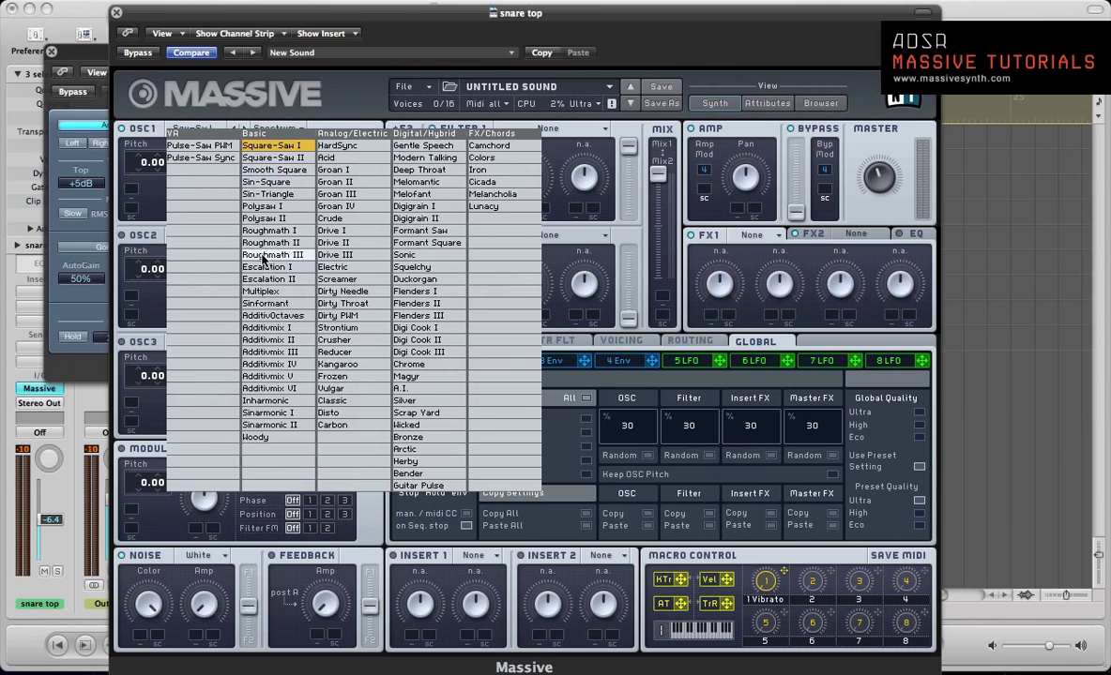
left_click(261, 182)
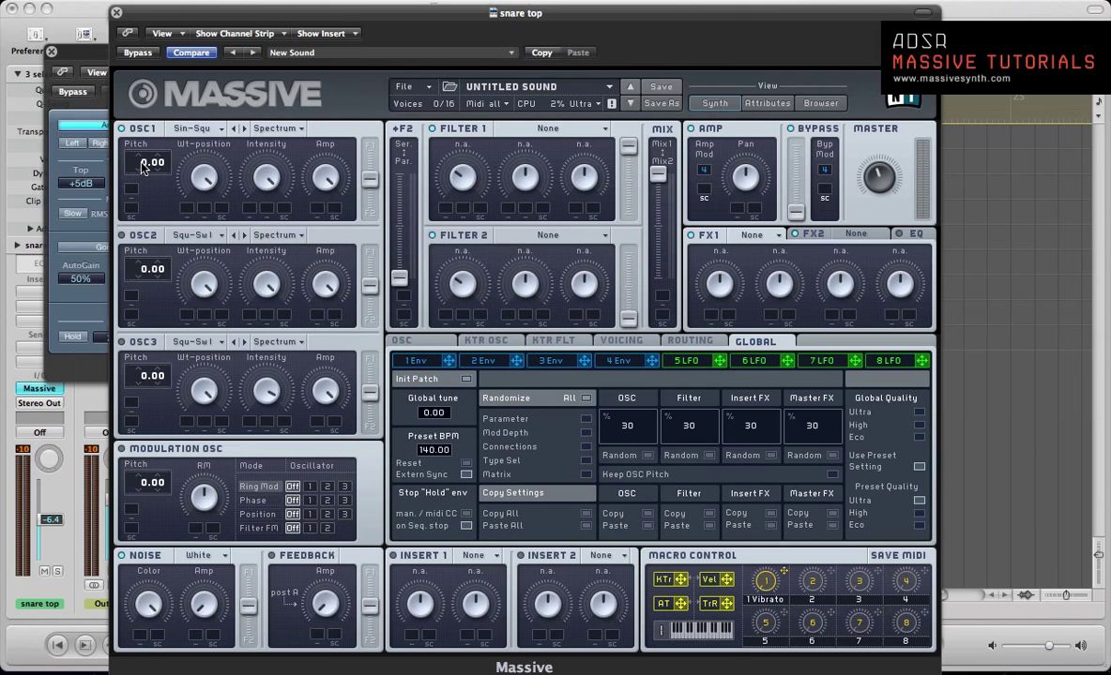
left_click_drag(143, 167, 144, 177)
left_click(317, 214)
left_click(415, 362)
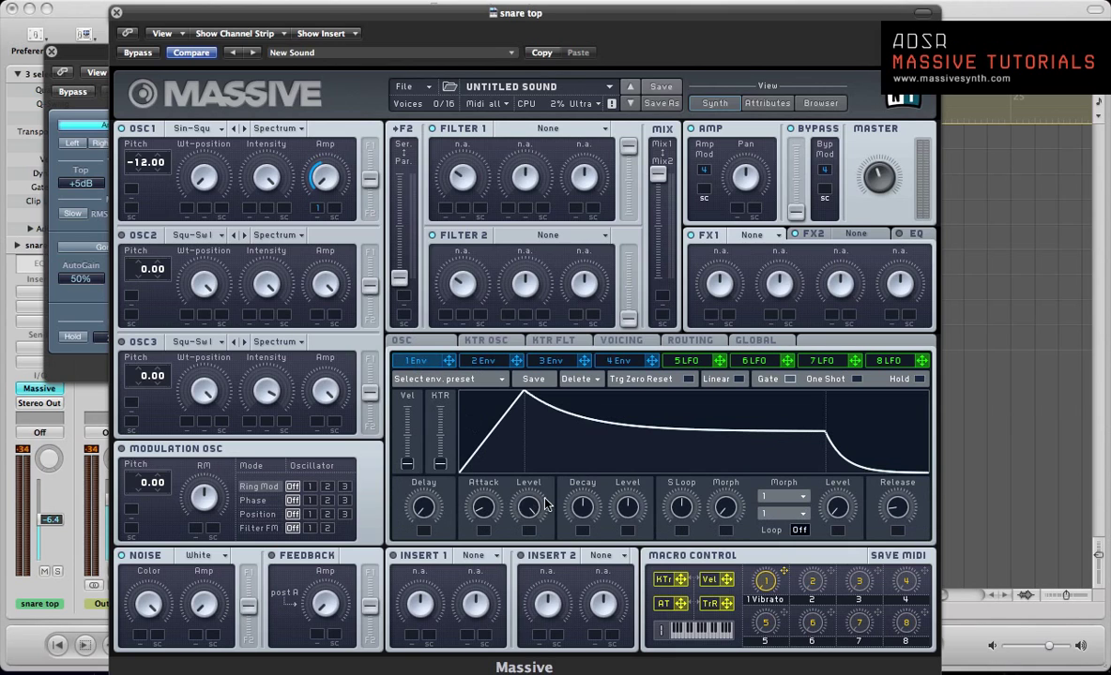
Shape envelope 1 with a short attack, a decay level of zero and a slightly shorter decay
left_click_drag(627, 507, 626, 601)
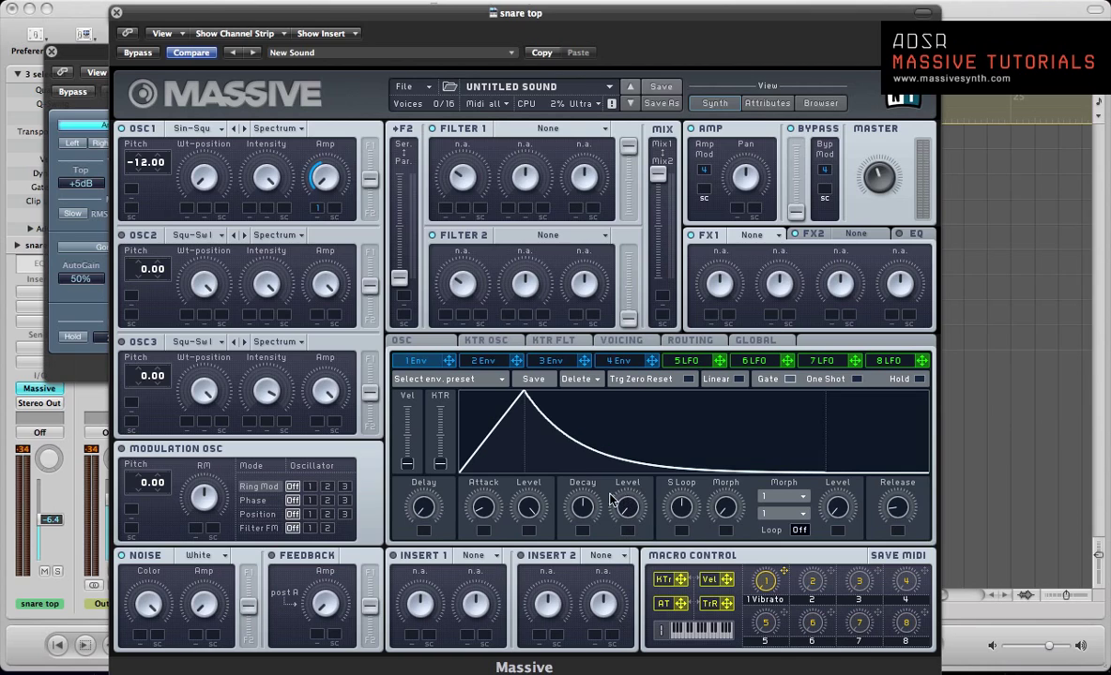
left_click_drag(483, 507, 481, 544)
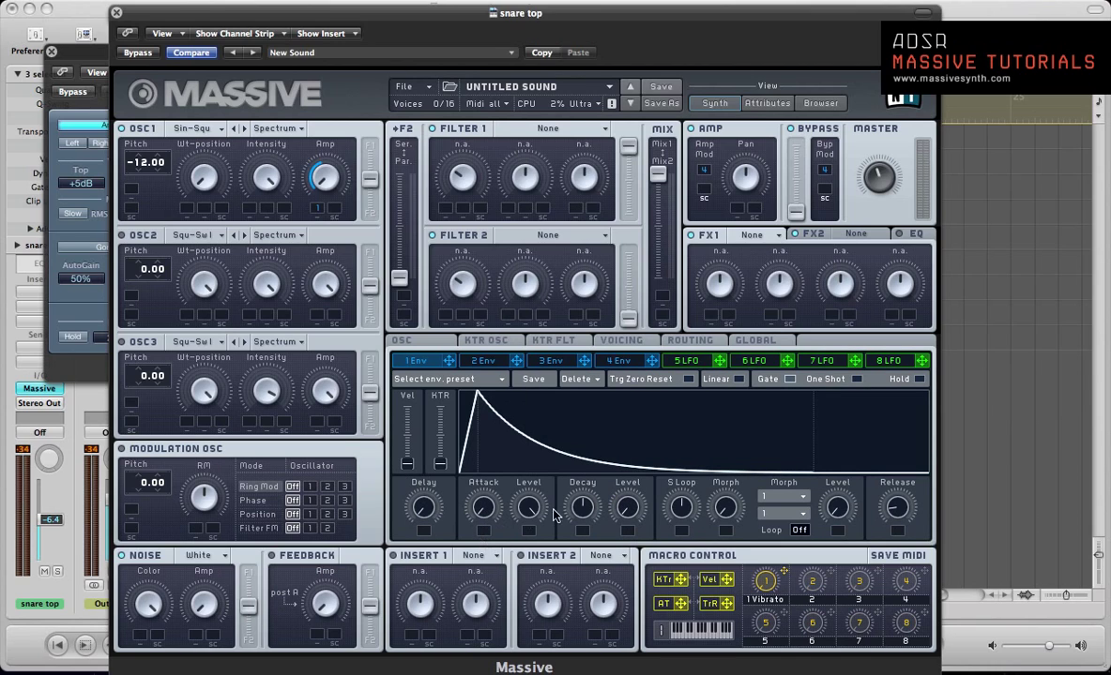
left_click_drag(576, 506, 576, 525)
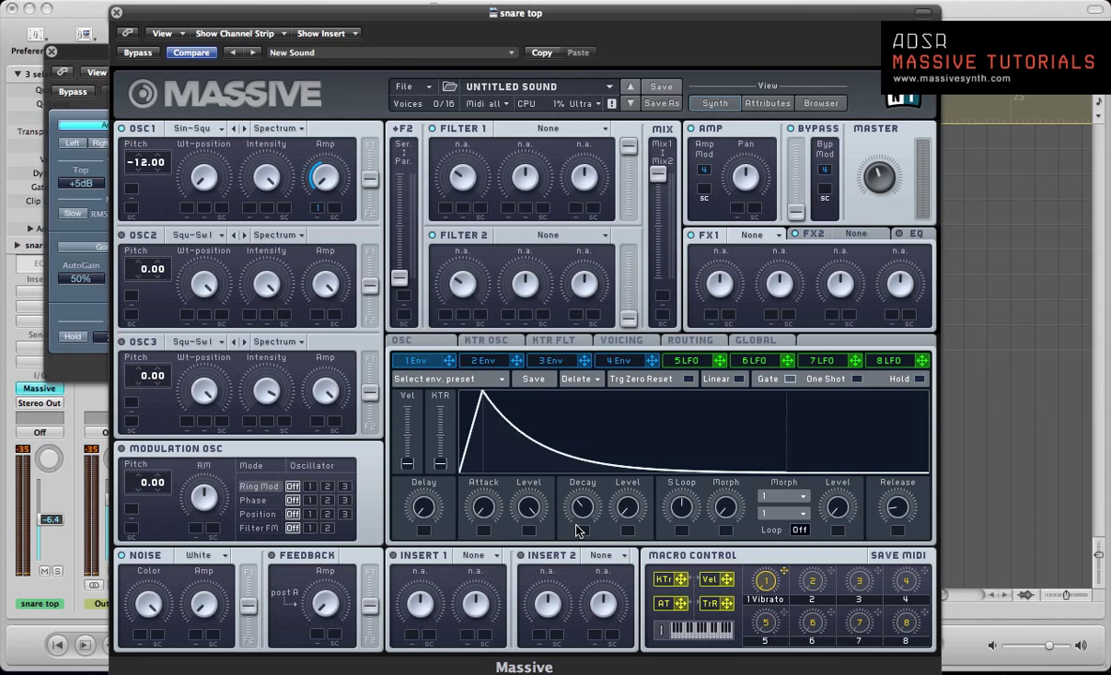
Give envelope 4 a short attack, zero decay level and shorter decay, and modulate the OSC1 pitch with it by 12.00
left_click(617, 362)
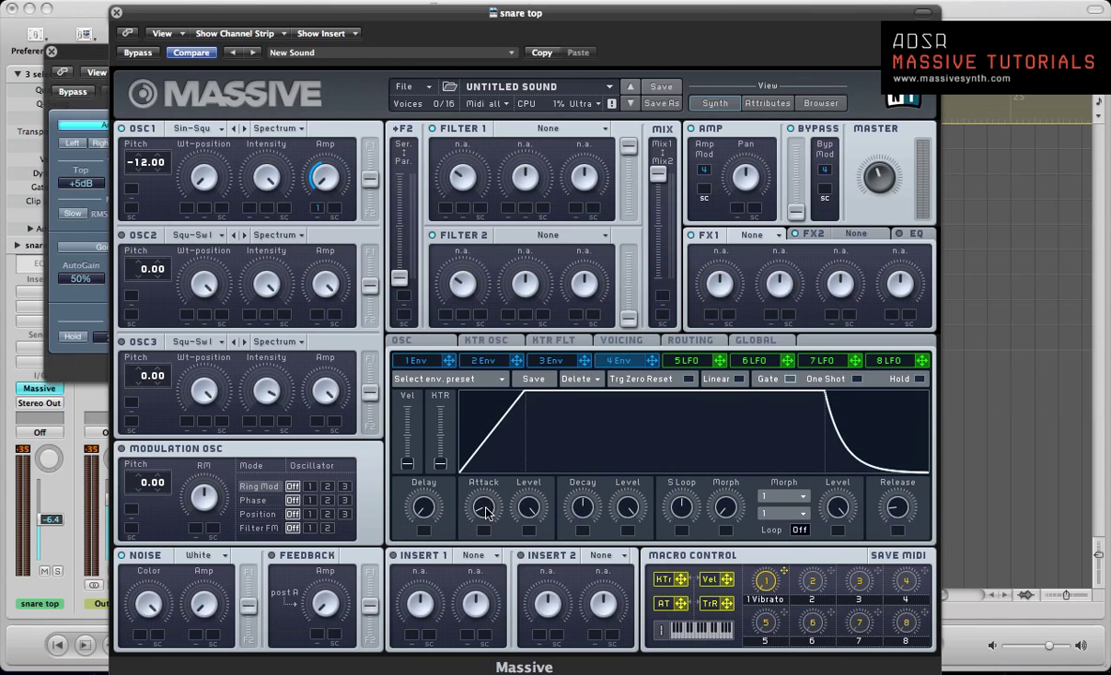
left_click_drag(483, 507, 490, 547)
left_click_drag(628, 504, 630, 659)
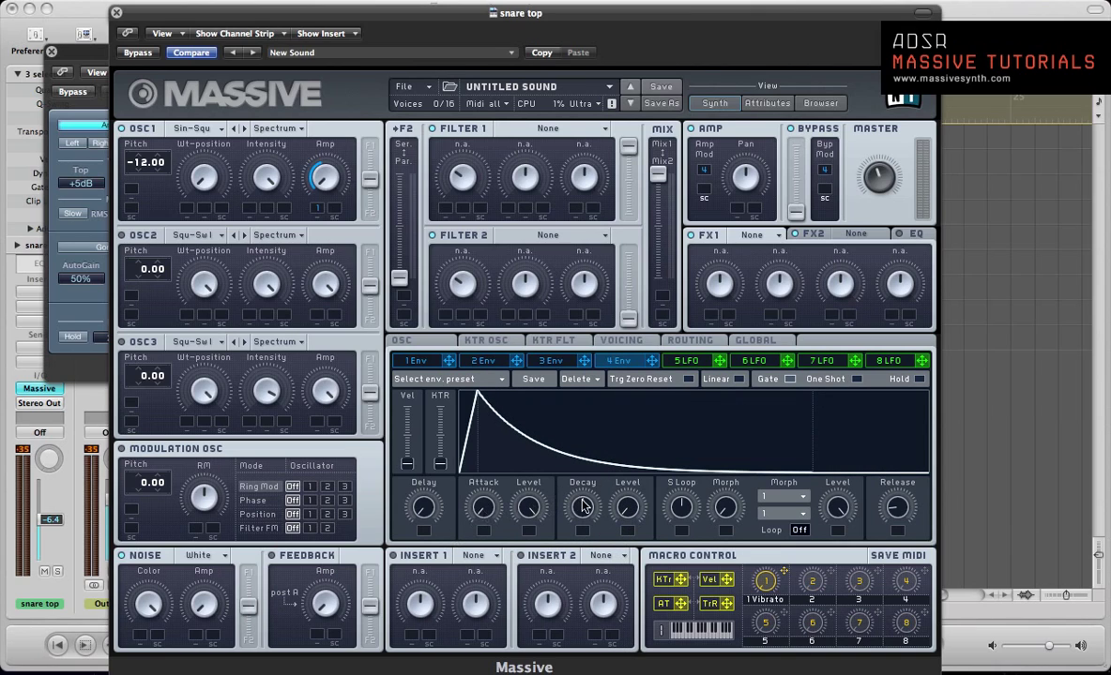
left_click_drag(582, 506, 583, 534)
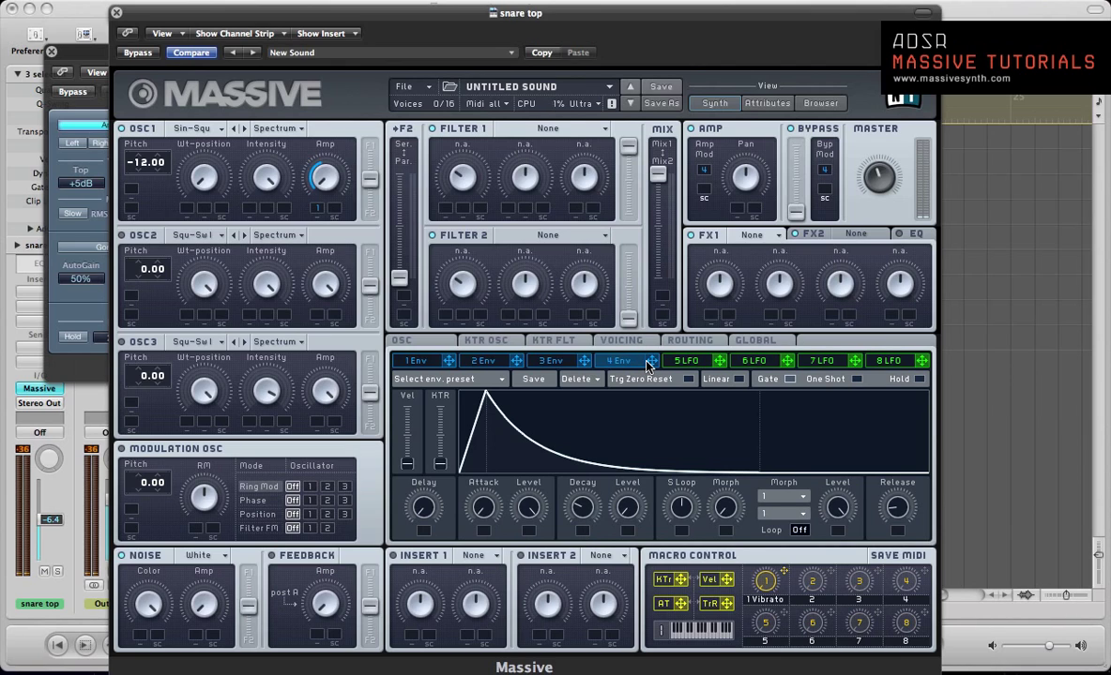
left_click_drag(647, 366, 161, 188)
Set the voicing to Monophon and turn on Restart via Gate for the oscillator phases
left_click(614, 340)
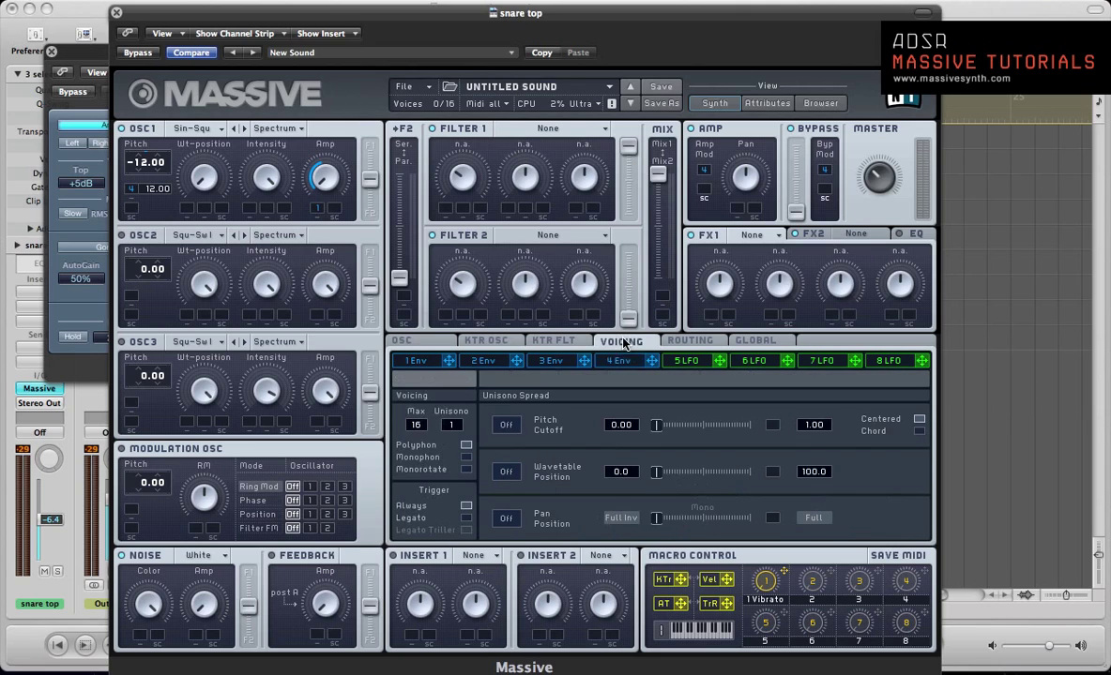
left_click(466, 457)
left_click(427, 341)
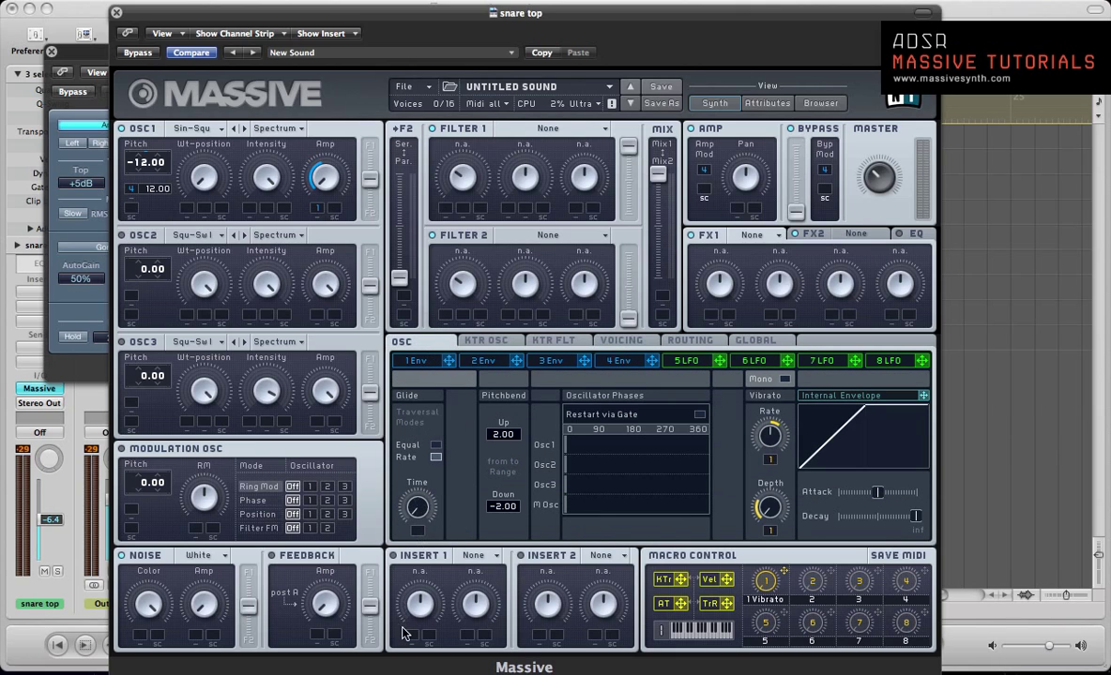
left_click(698, 415)
Change the noise oscillator to Bright Noise, with its Color lowered and its Amp raised
left_click(198, 556)
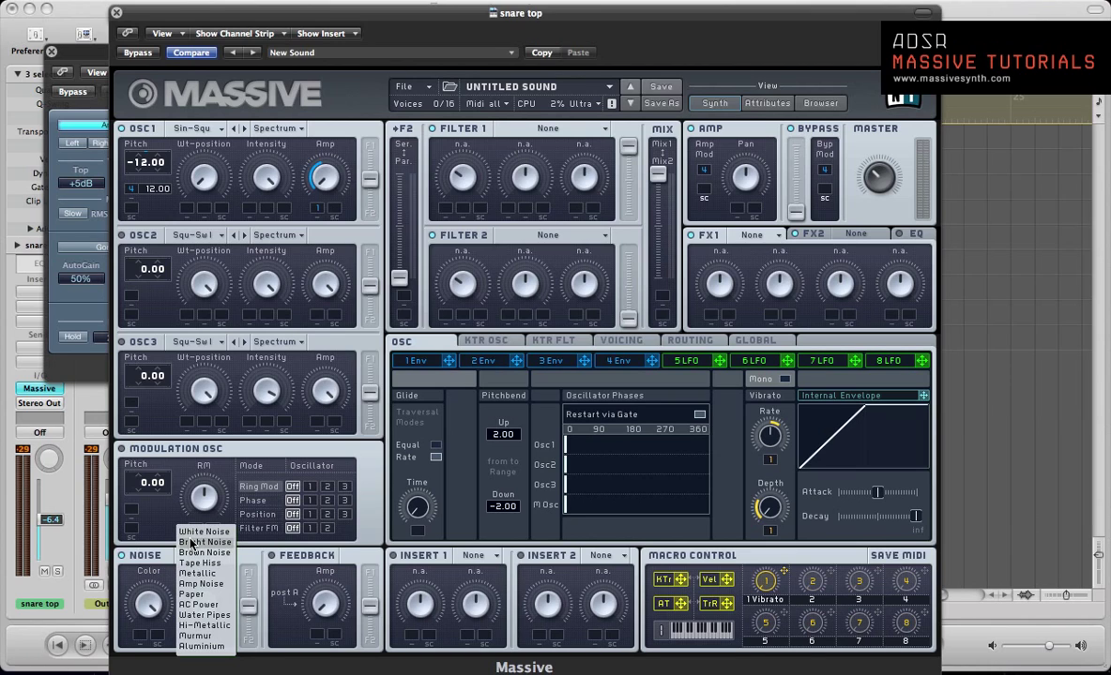
left_click(192, 543)
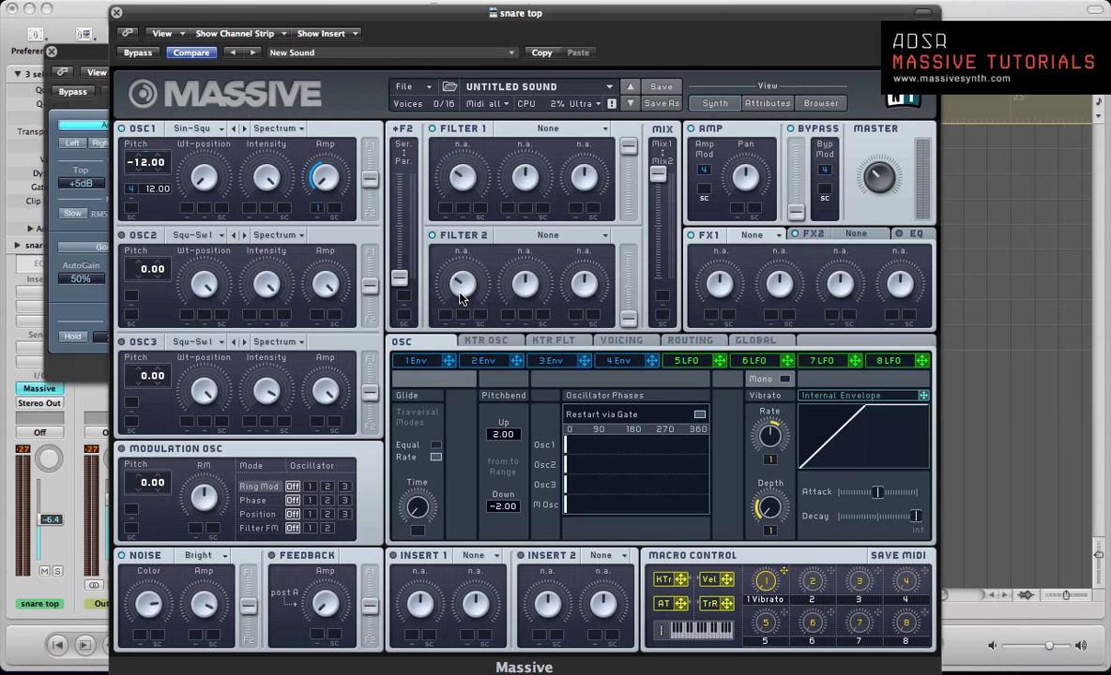
Load Classic Tube into FX1 and raise its Dry/Wet and Drive
left_click(747, 235)
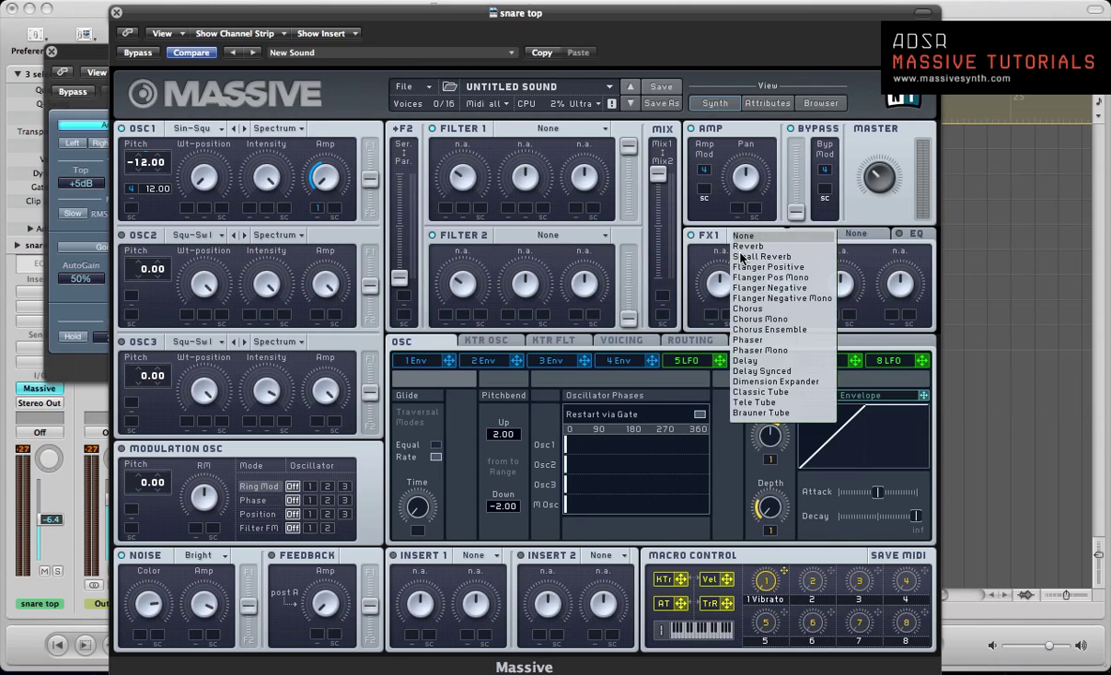
left_click(756, 392)
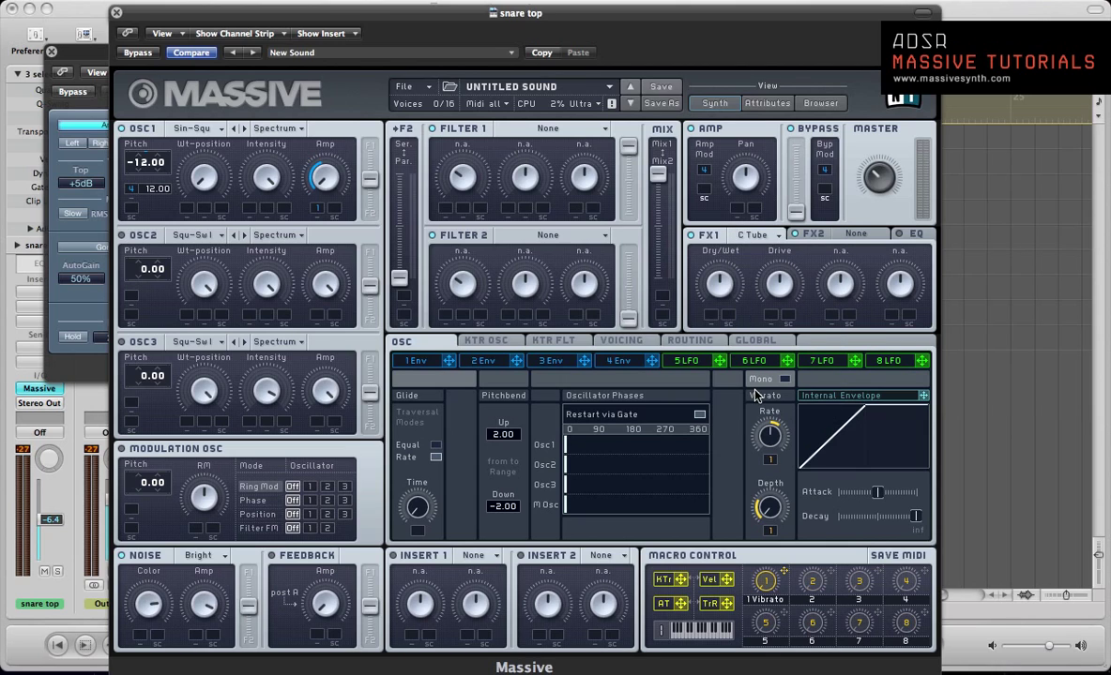
left_click_drag(720, 284, 717, 231)
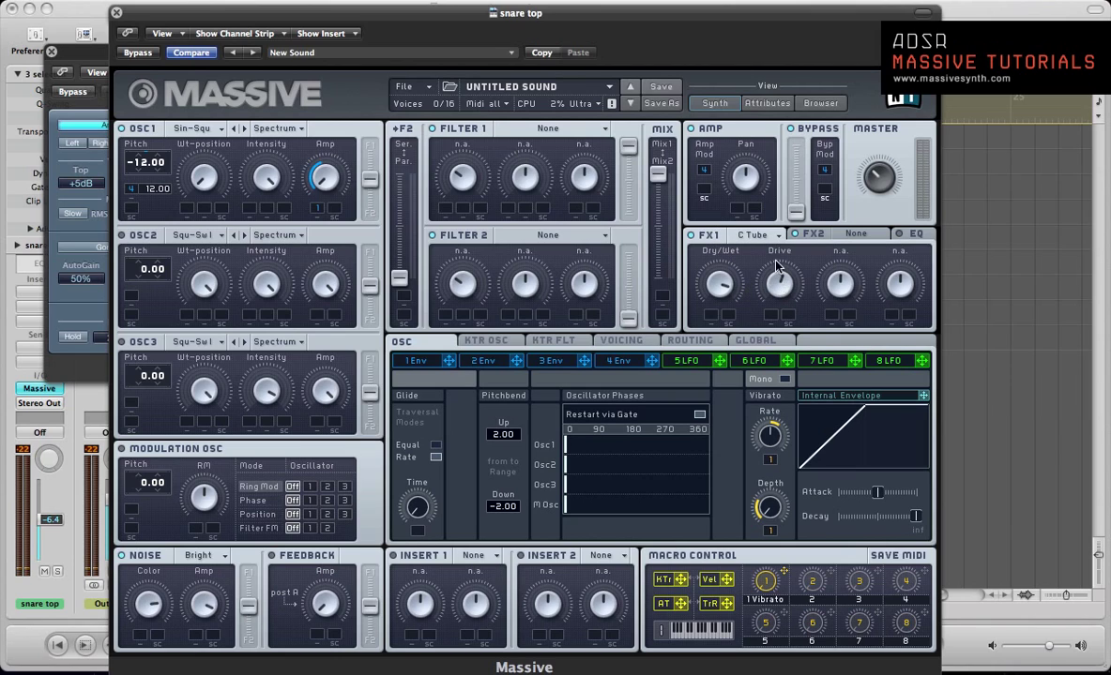
Load Reverb into FX2 with a low Dry/Wet, then enable the EQ with low shelf cut and Boost and High Shelf raised
left_click(856, 234)
left_click(854, 247)
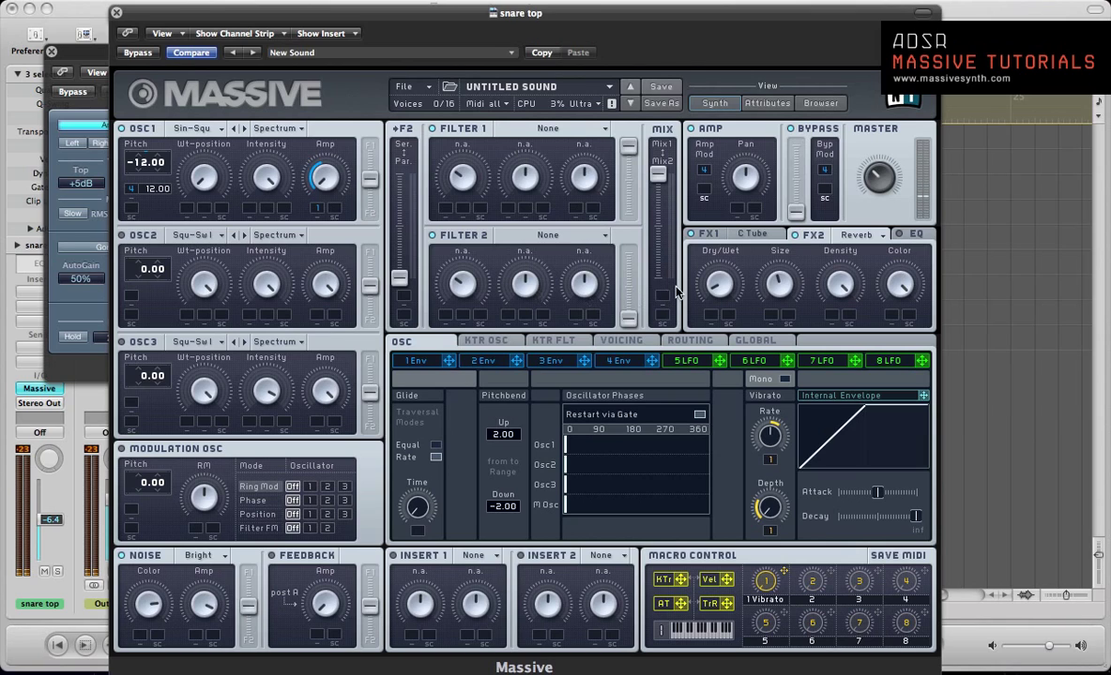
left_click(916, 235)
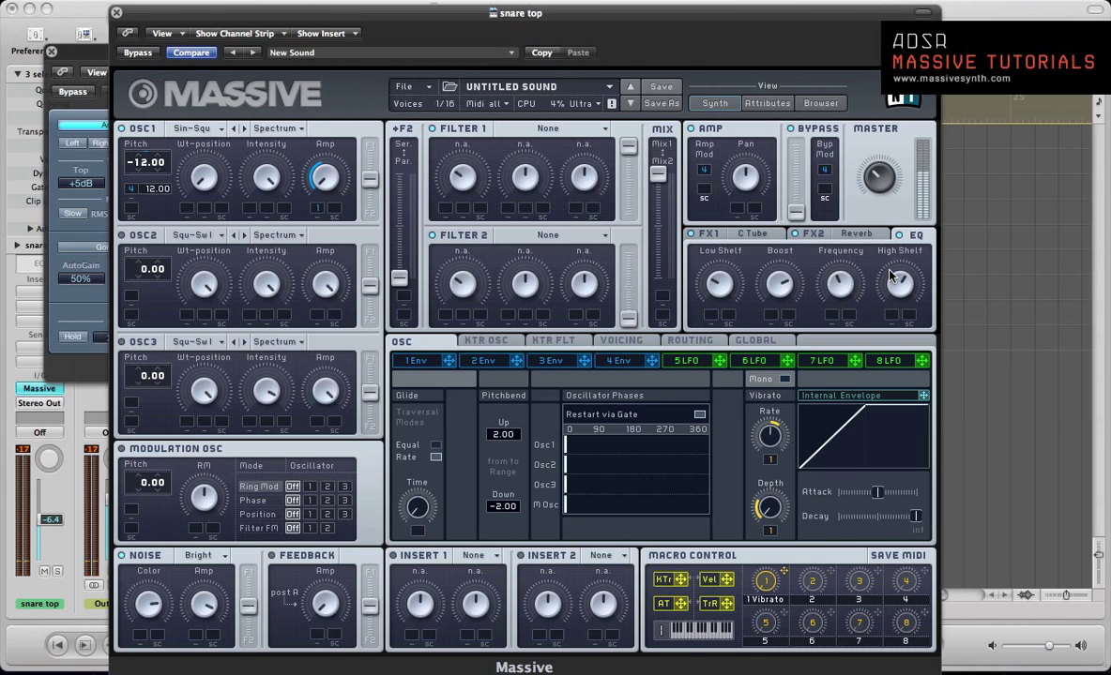
Load Sample & Hold into Insert 1 and adjust its Dry/Wet and Pitch
left_click(474, 555)
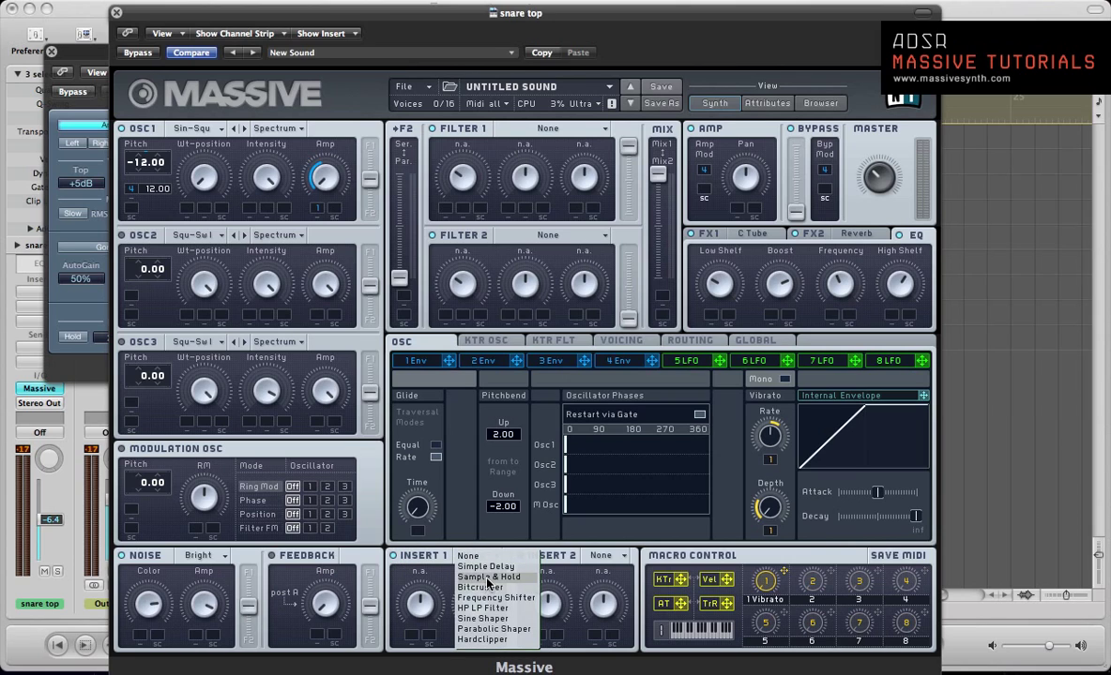
left_click(487, 578)
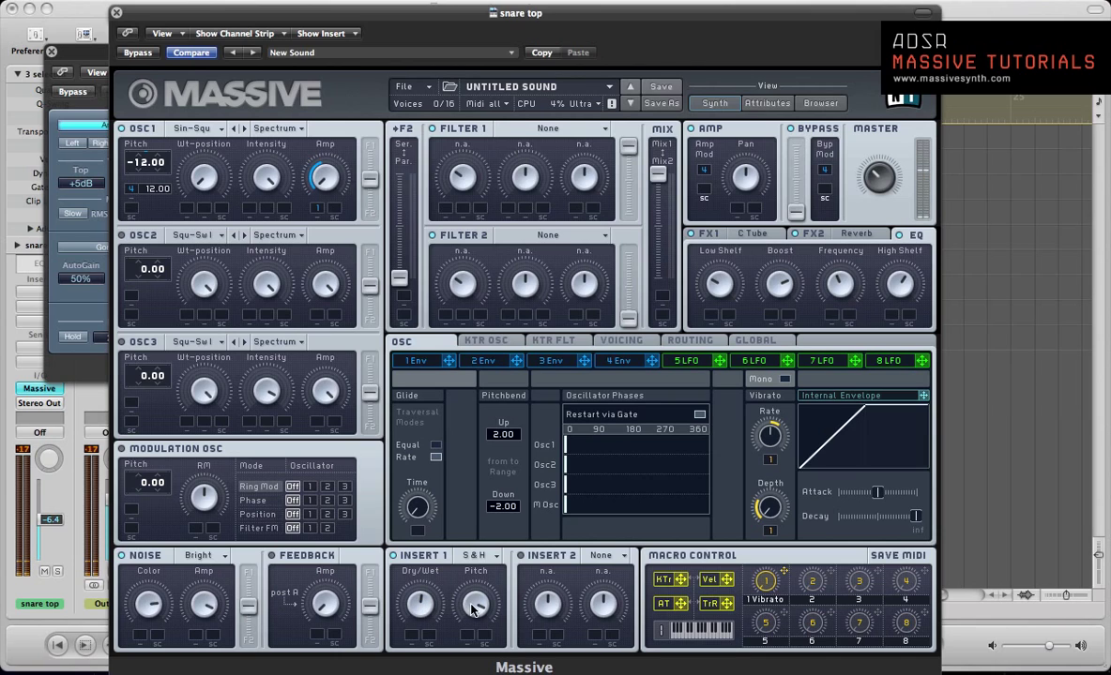
left_click_drag(480, 591, 476, 638)
left_click_drag(470, 620, 470, 647)
Load Bitcrusher into Insert 2 with a low Dry/Wet, and turn on Feedback in the signal routing
left_click(593, 555)
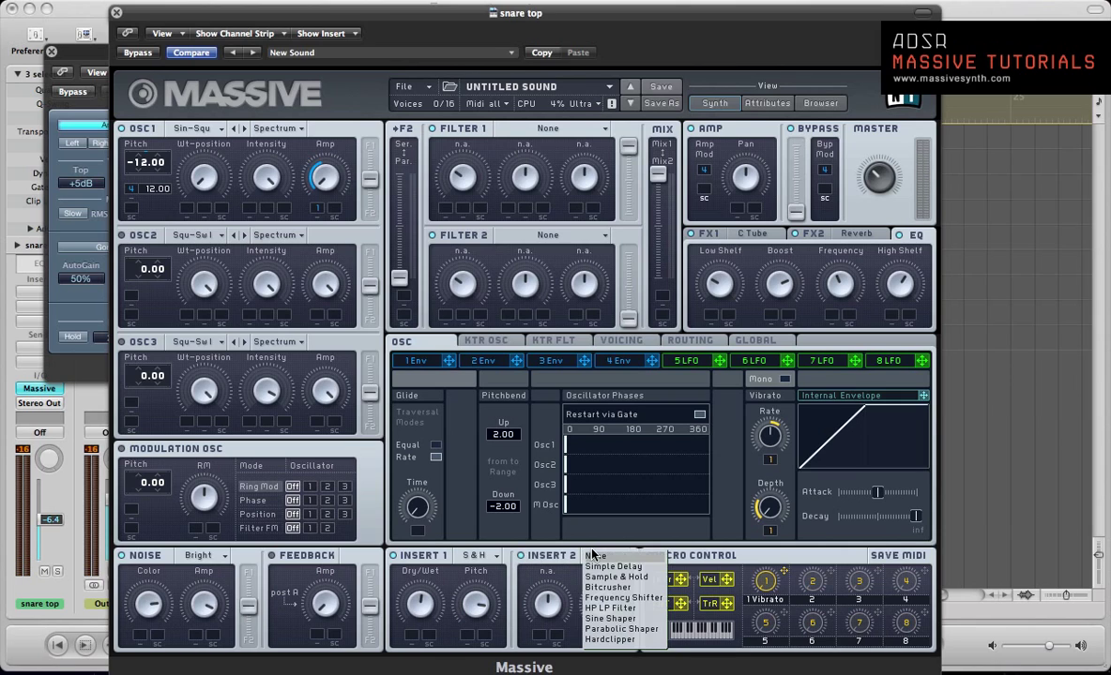
left_click(598, 589)
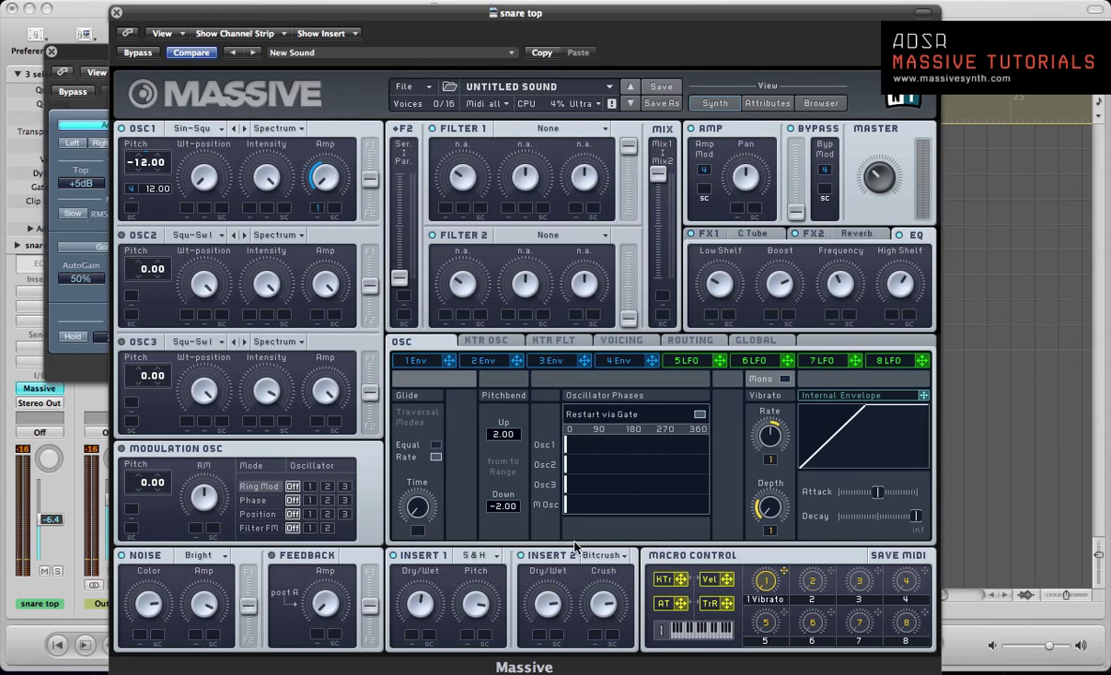
left_click(694, 342)
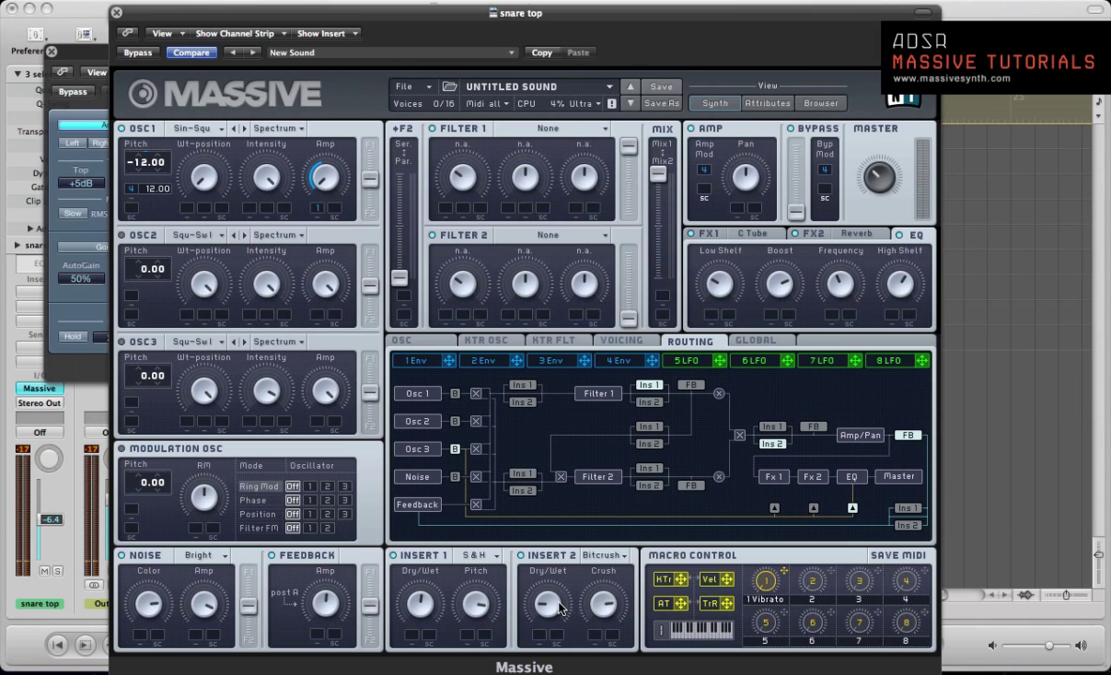
Hide the plug-in windows and play the bar 9 snare top and snare body regions together
key("v")
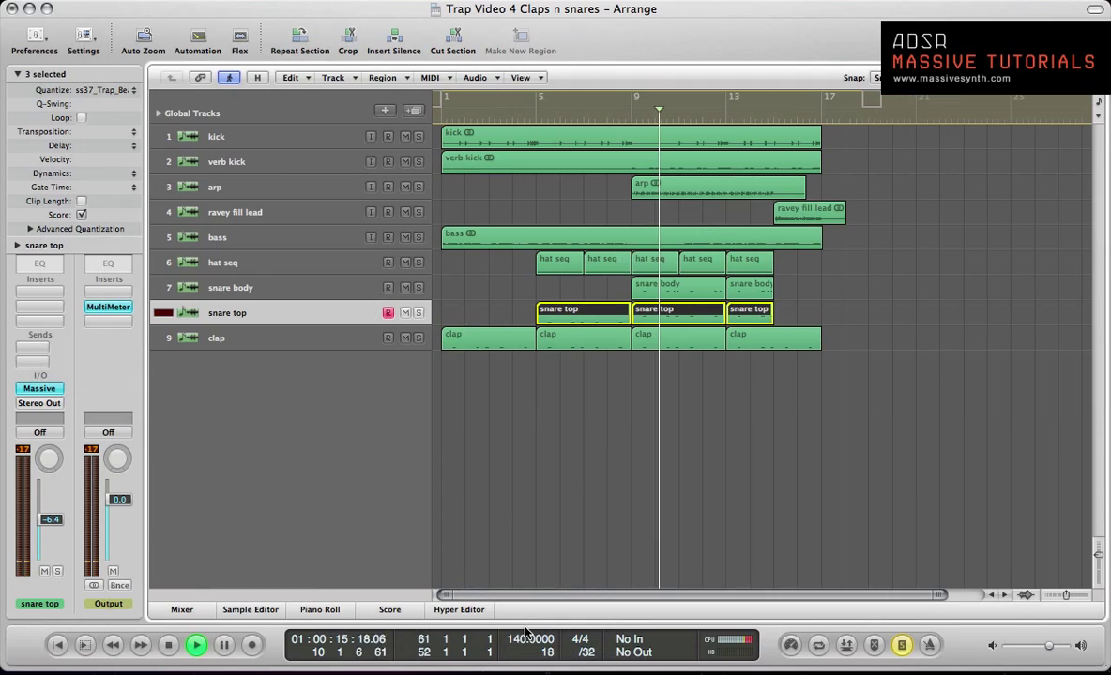
left_click(619, 395)
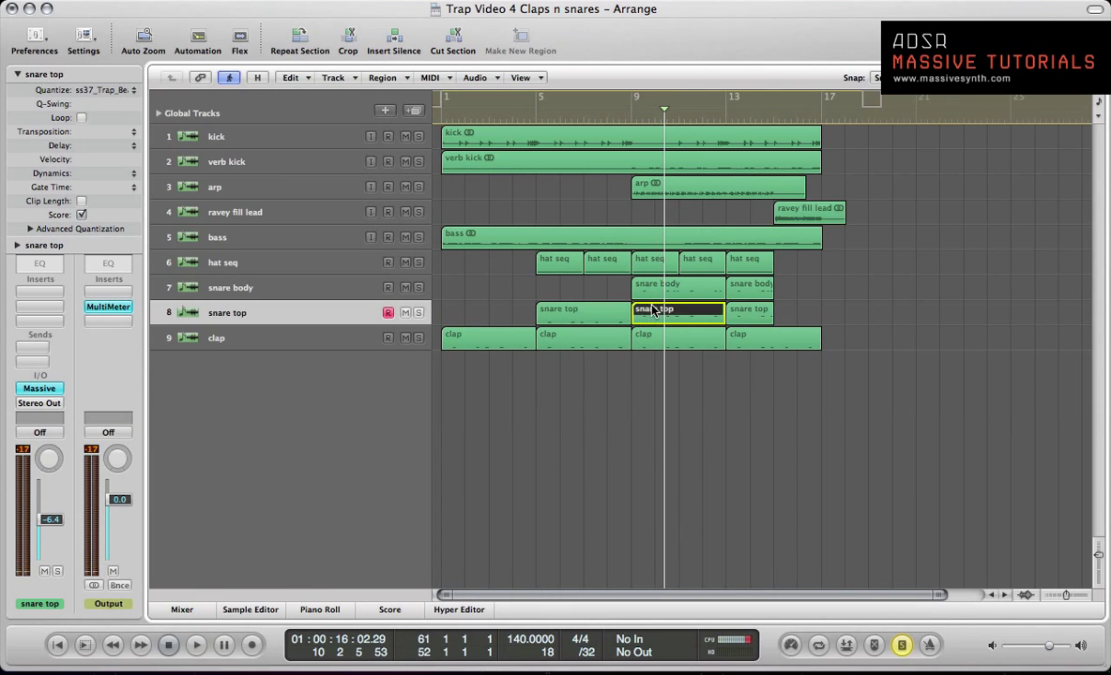
left_click(653, 312)
left_click(657, 286, "shift")
key("space")
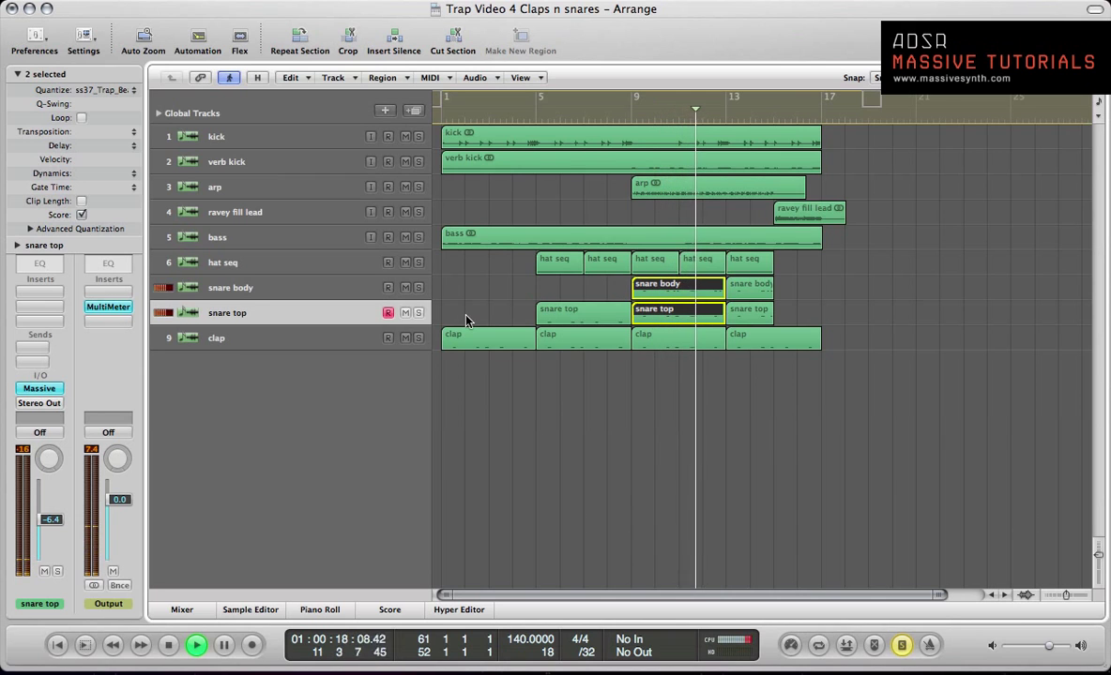
key("v")
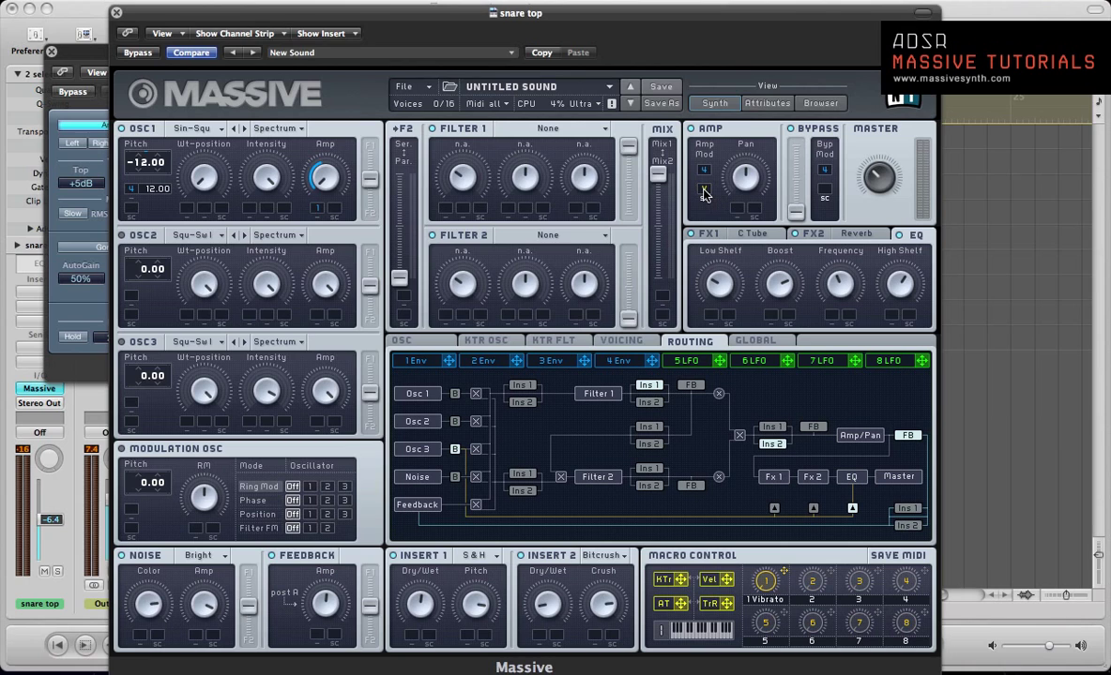
key("v")
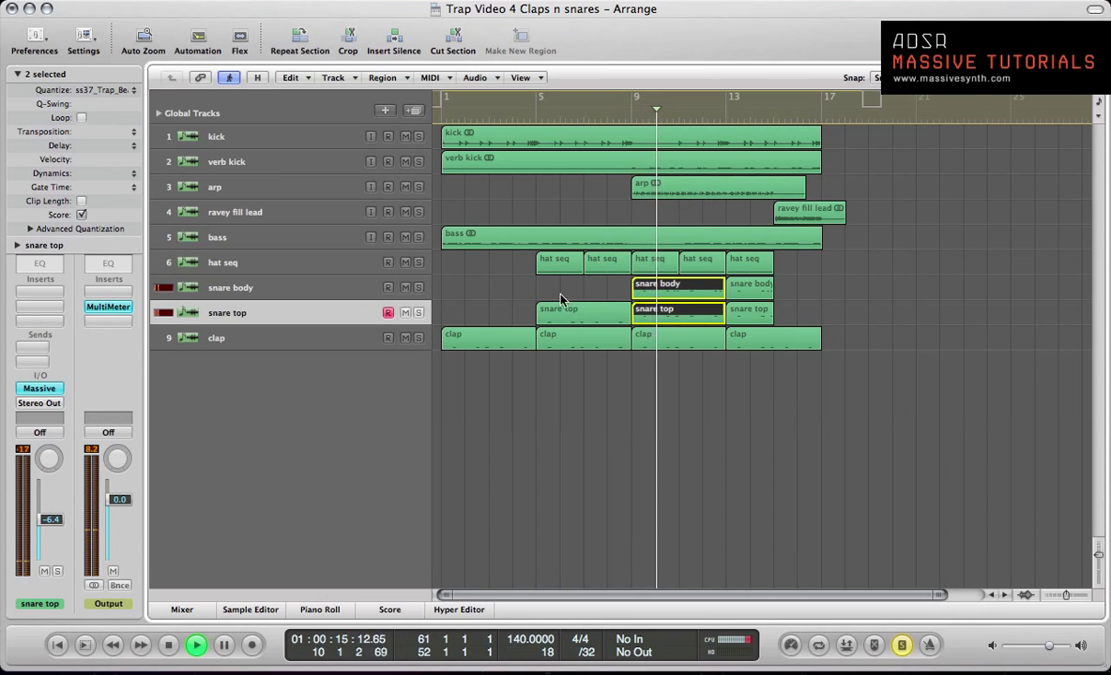
Lower the snare body track's volume slightly, then return to the snare top track
left_click(251, 292)
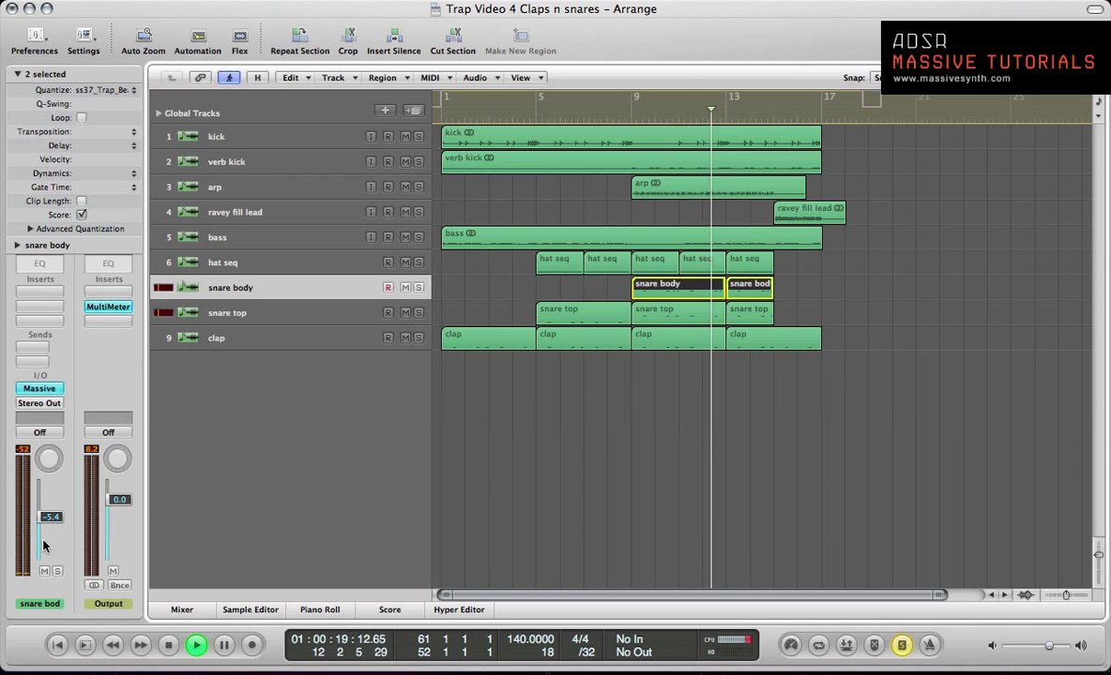
left_click_drag(59, 544, 59, 550)
key("Down")
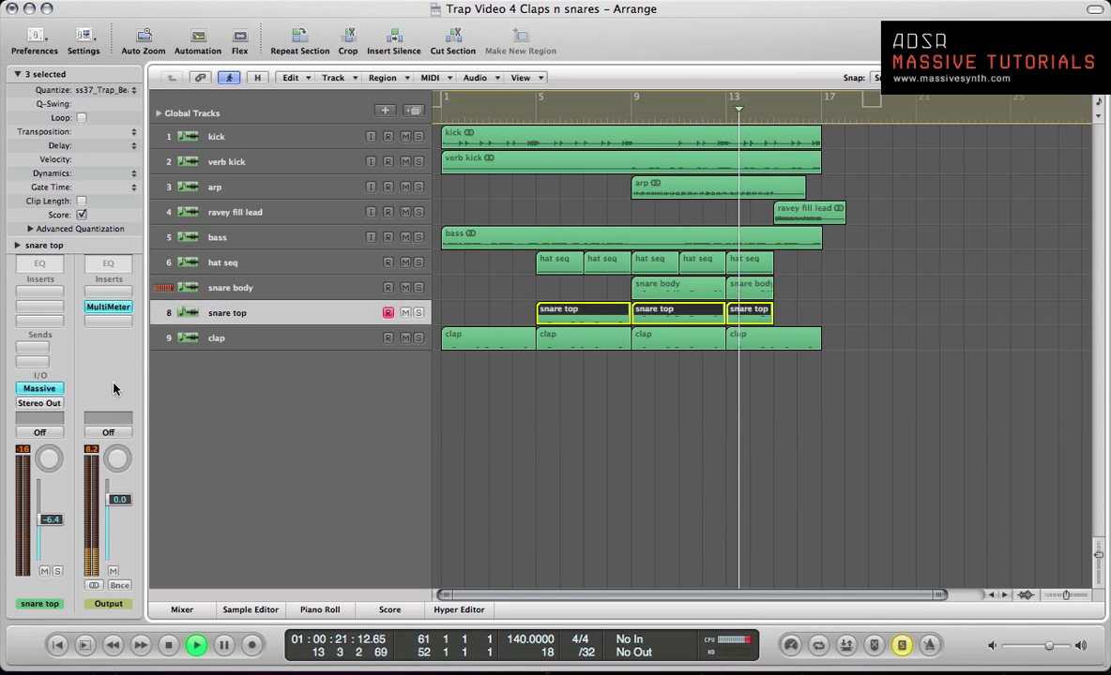
Play the bar 9 snare top and snare body regions together and raise the snare top volume to -3.9
key("shift+space")
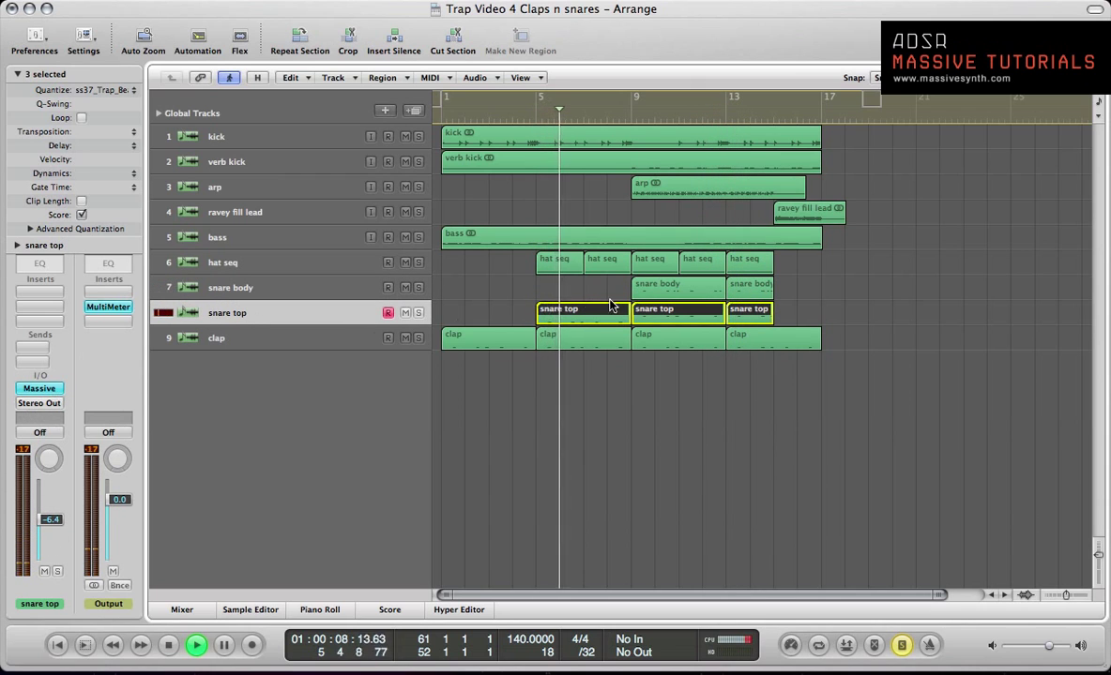
left_click(653, 284, "shift")
key("shift+space")
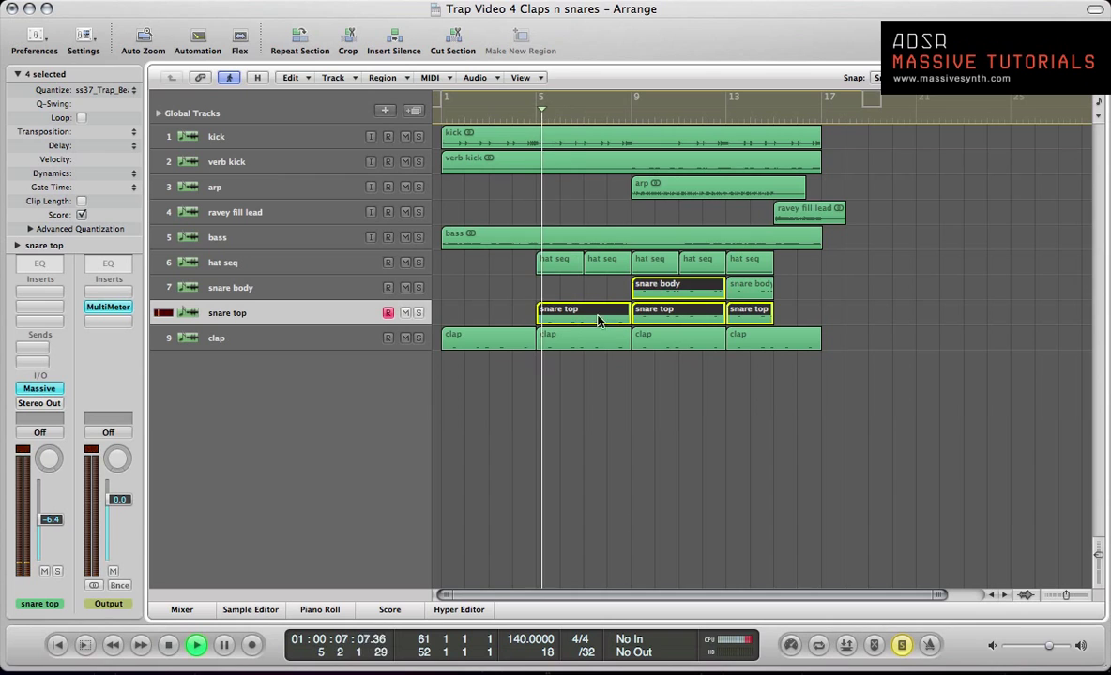
left_click(607, 371)
left_click(652, 319)
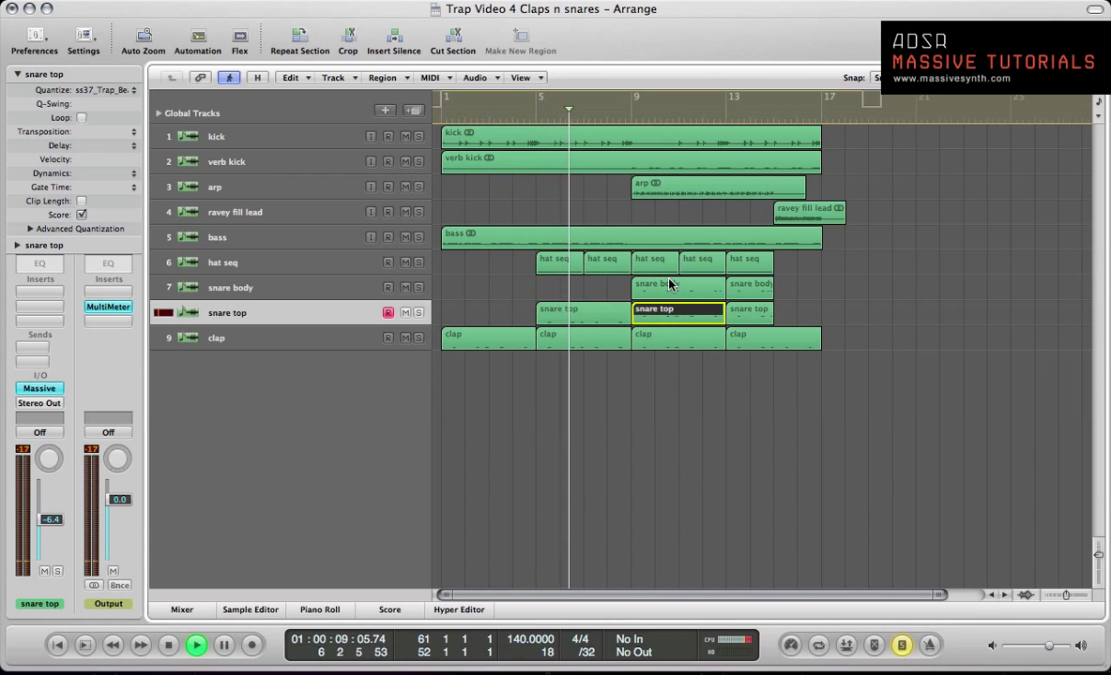
left_click(670, 284, "shift")
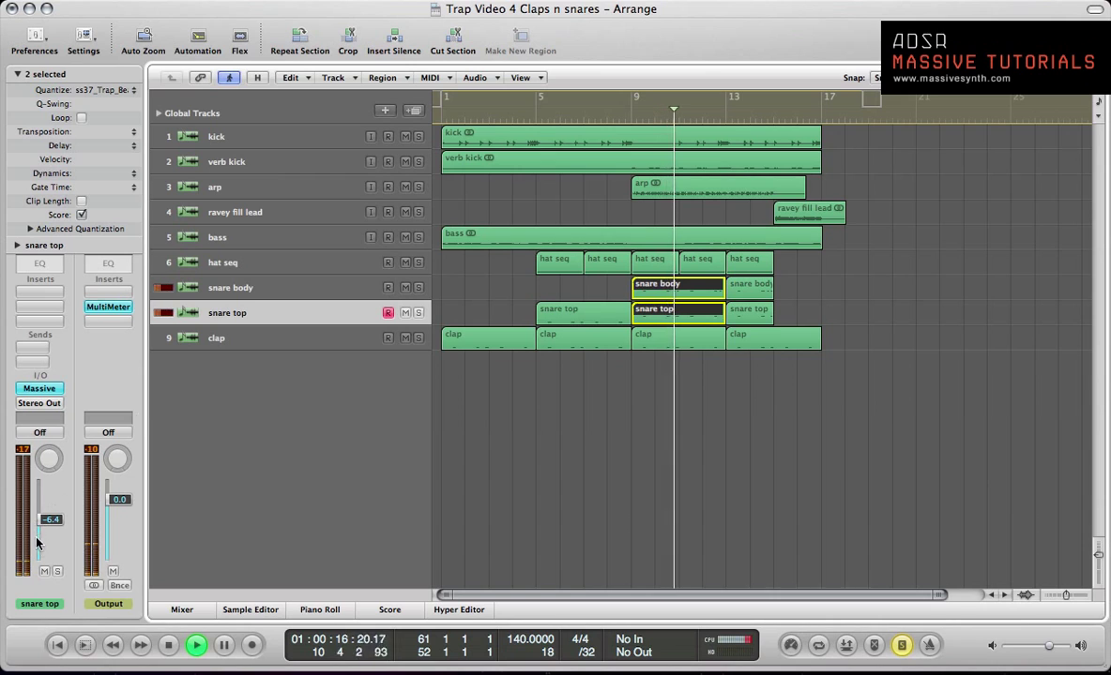
left_click_drag(38, 541, 40, 530)
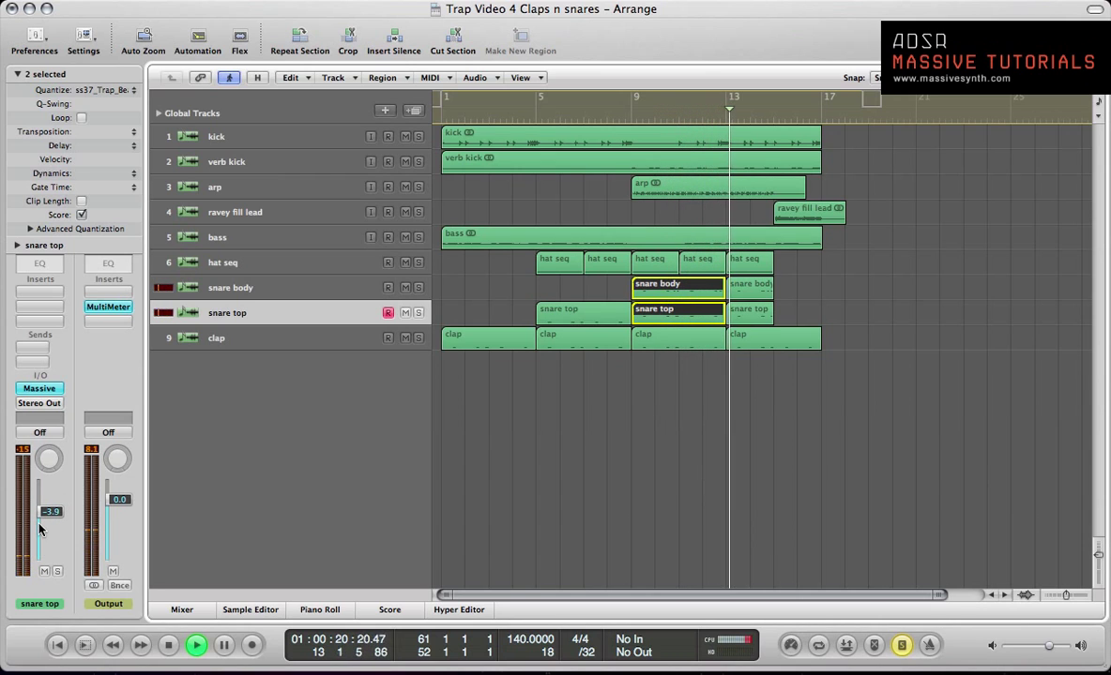
Select the clap track and play its regions from the start of the arrangement
left_click(260, 339)
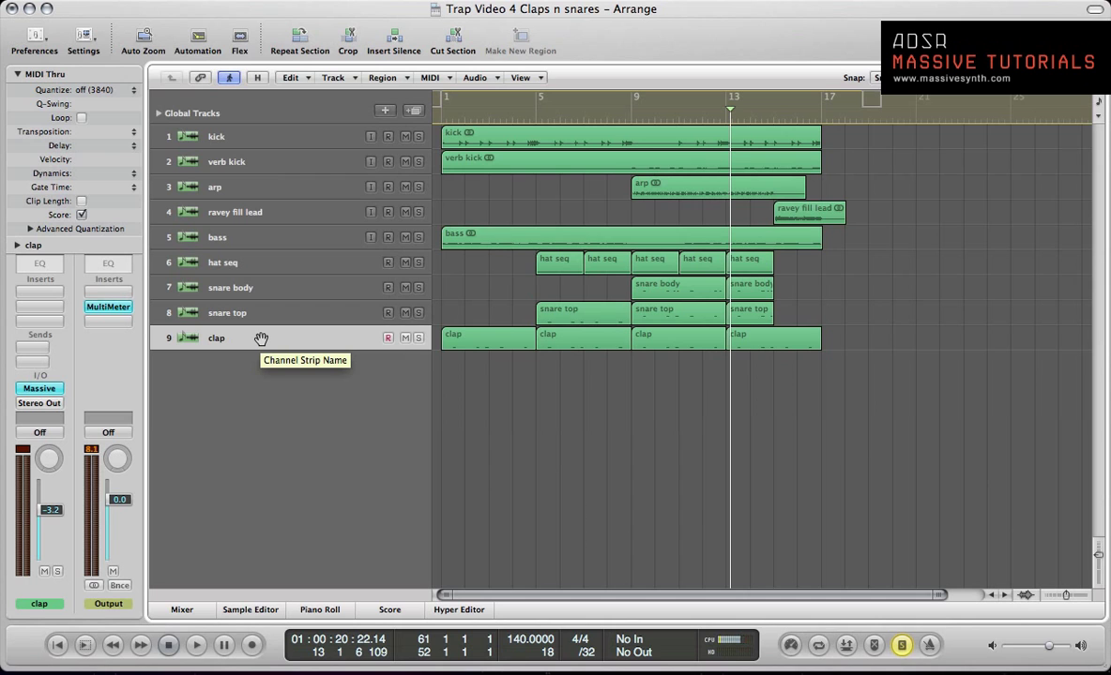
left_click(261, 338)
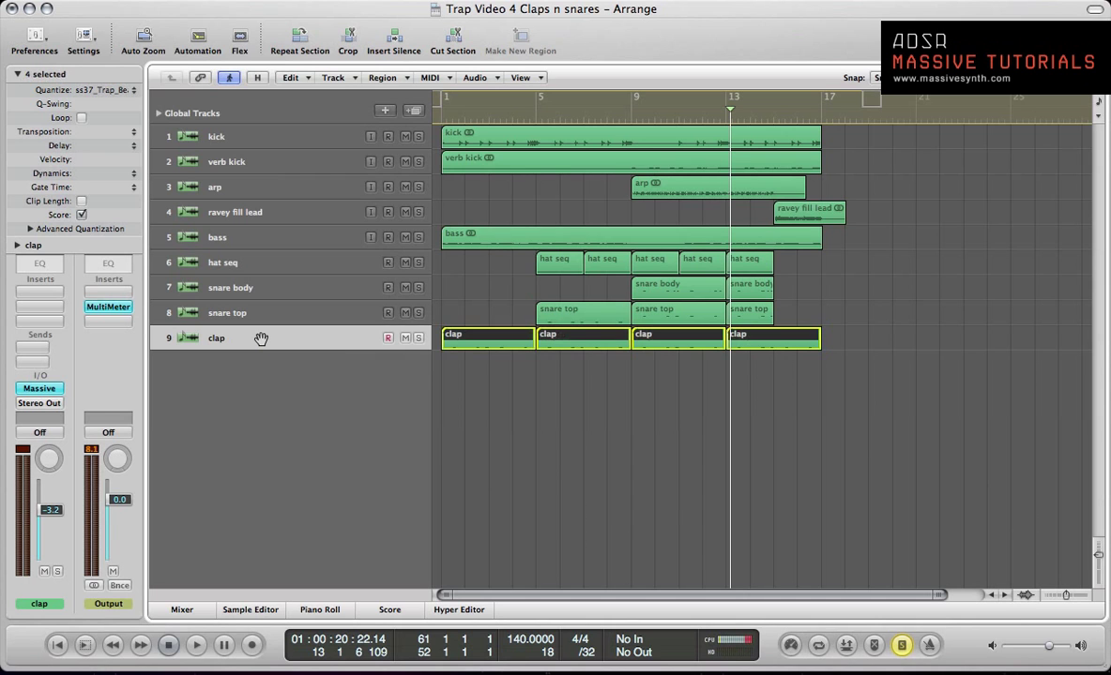
key("Return")
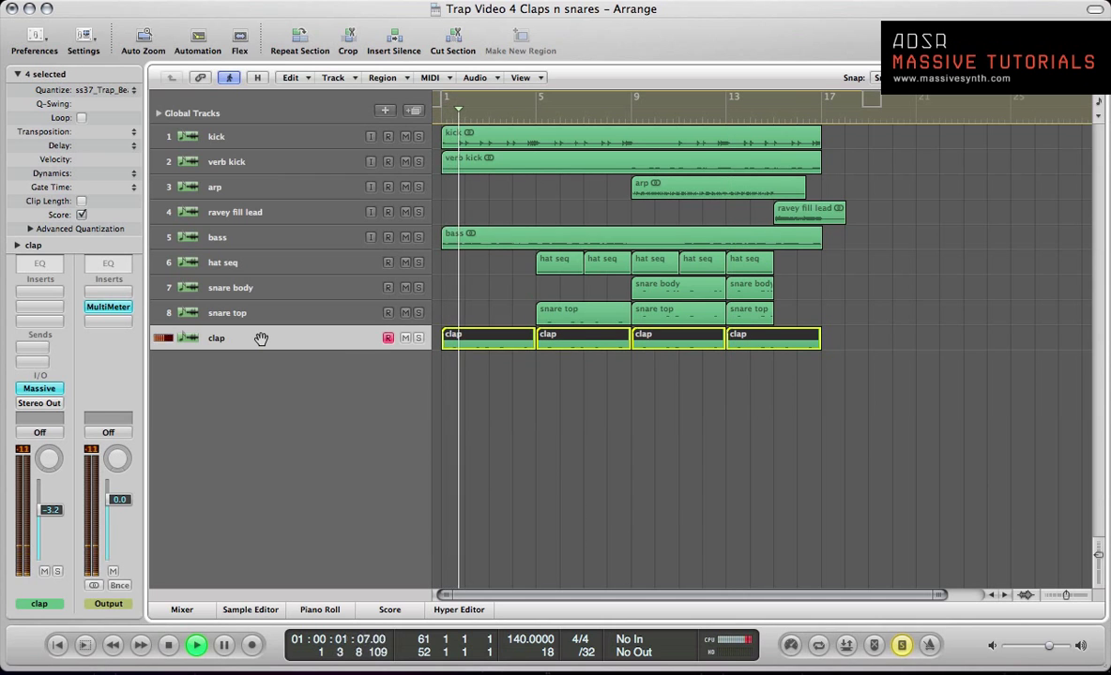
Close the snare top's Massive window and open the clap track's Massive instrument, moved up into full view
key("v")
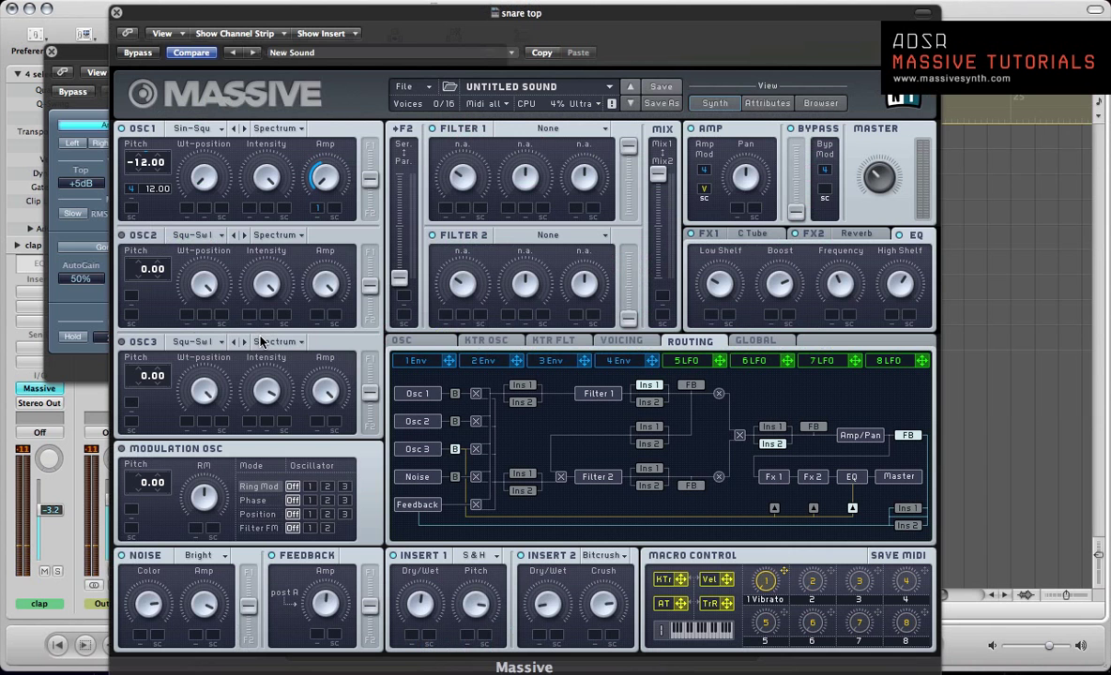
left_click(105, 10)
left_click(23, 391)
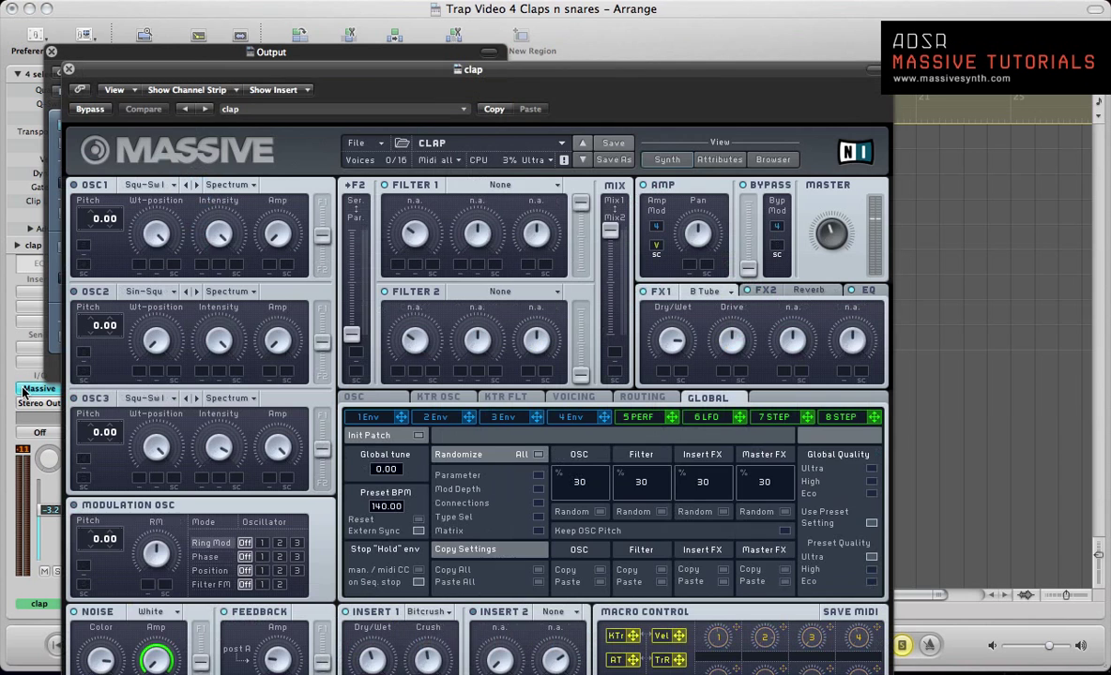
left_click_drag(214, 75, 286, 14)
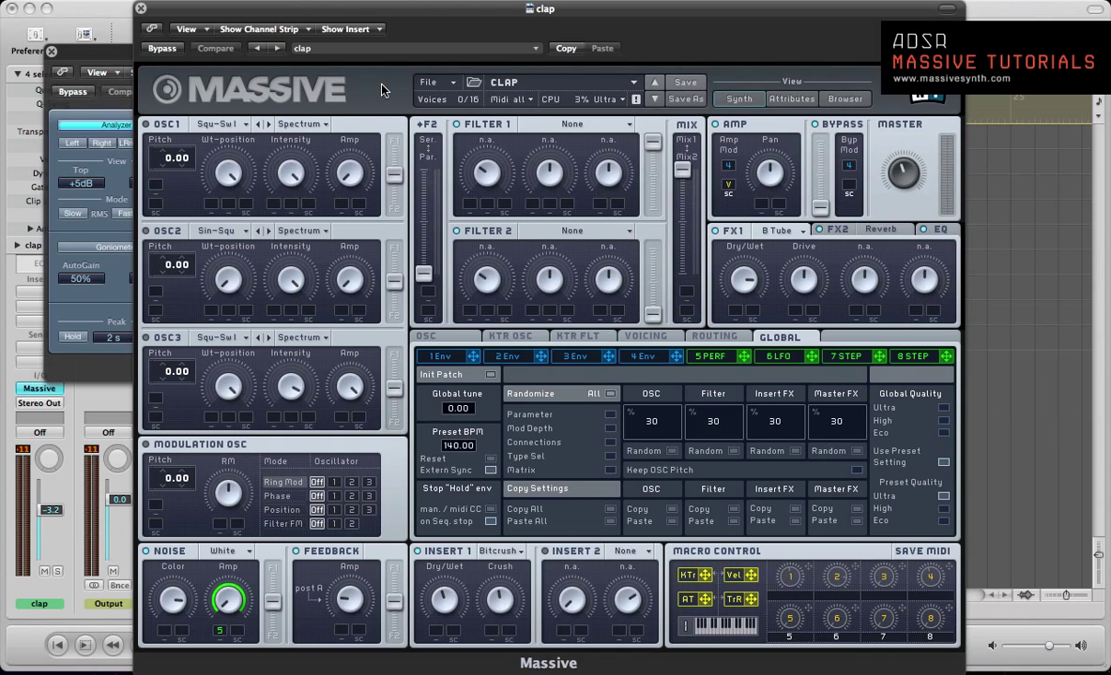
key("v")
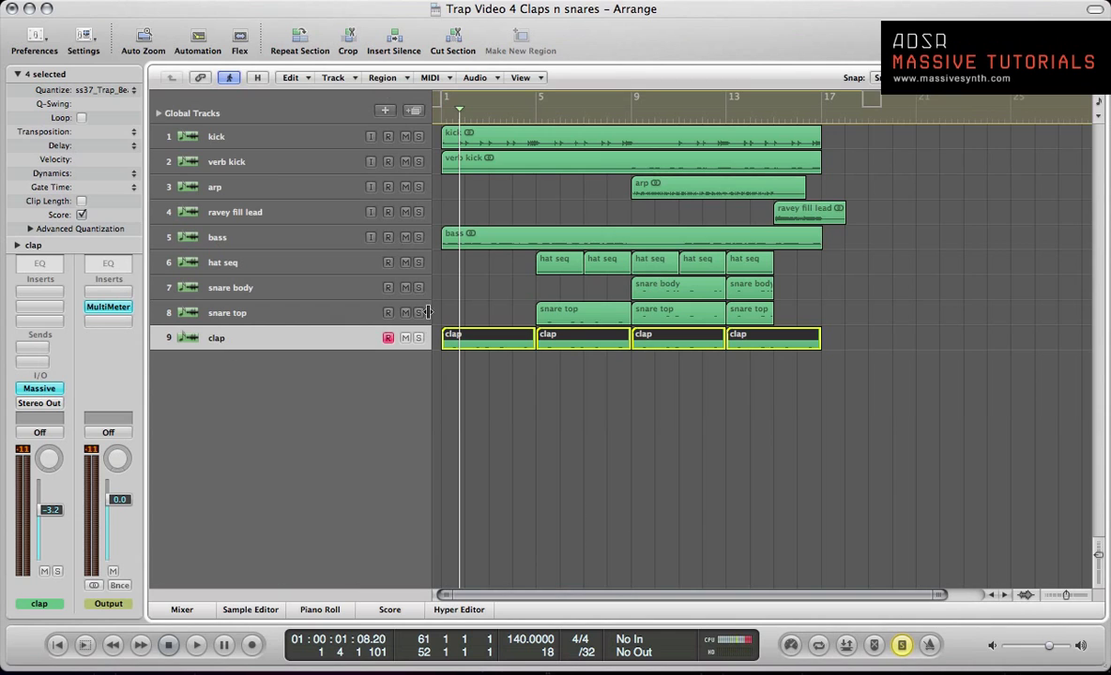
key("v")
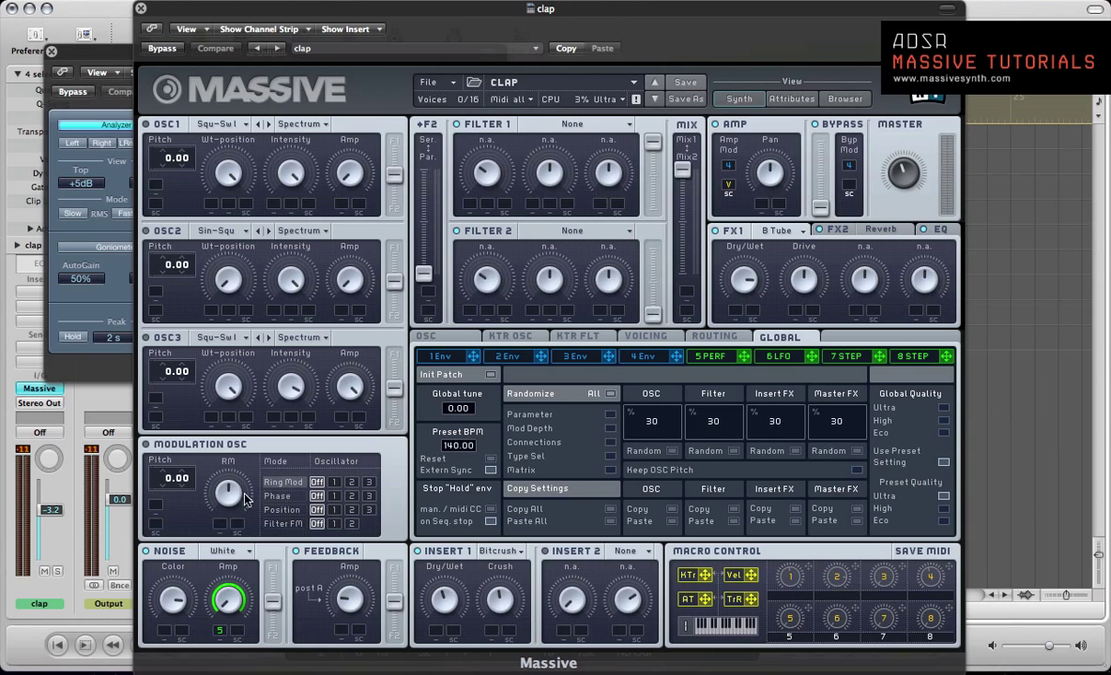
View modulator 5's performer in the finished clap patch and start a new sound in Massive
left_click(710, 356)
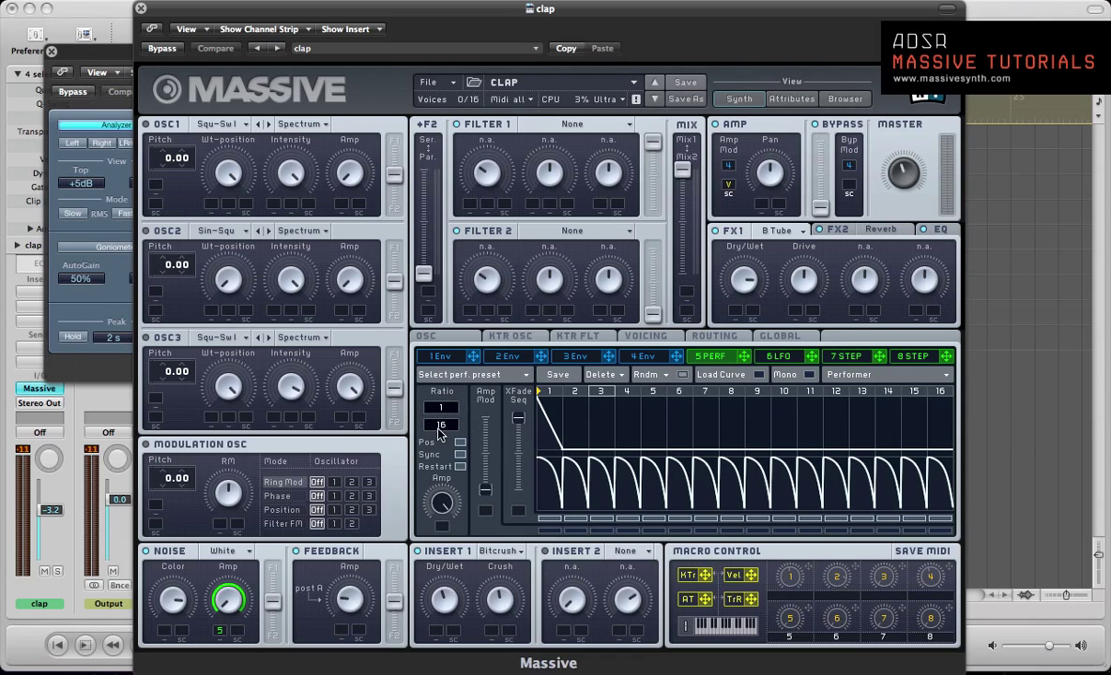
left_click(432, 82)
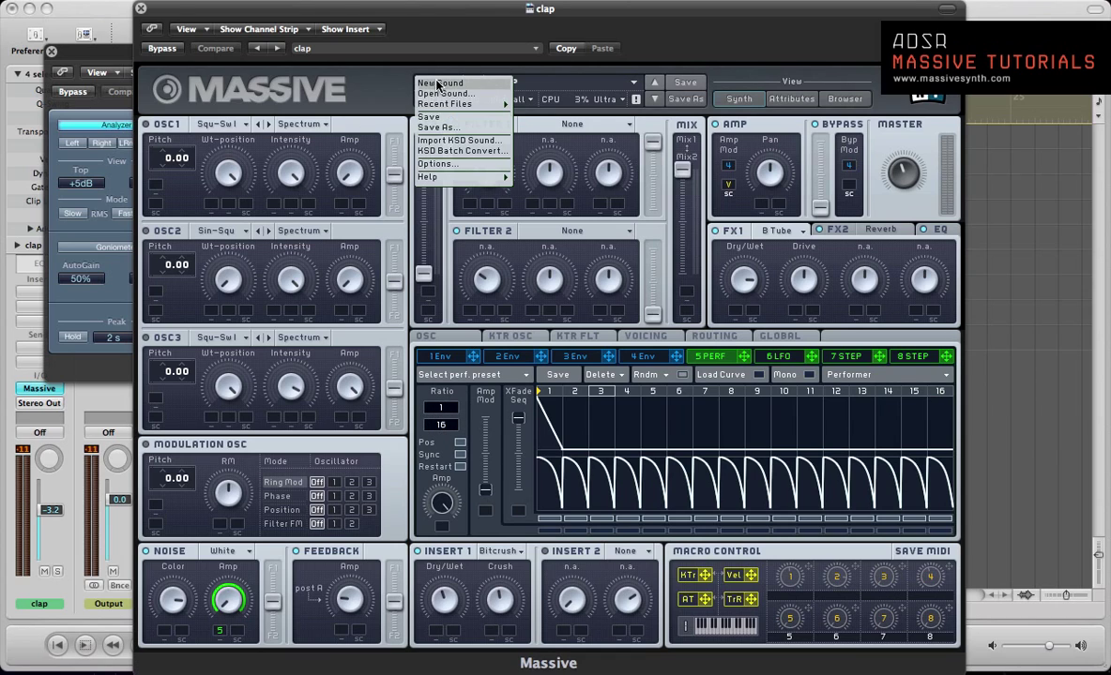
left_click(436, 83)
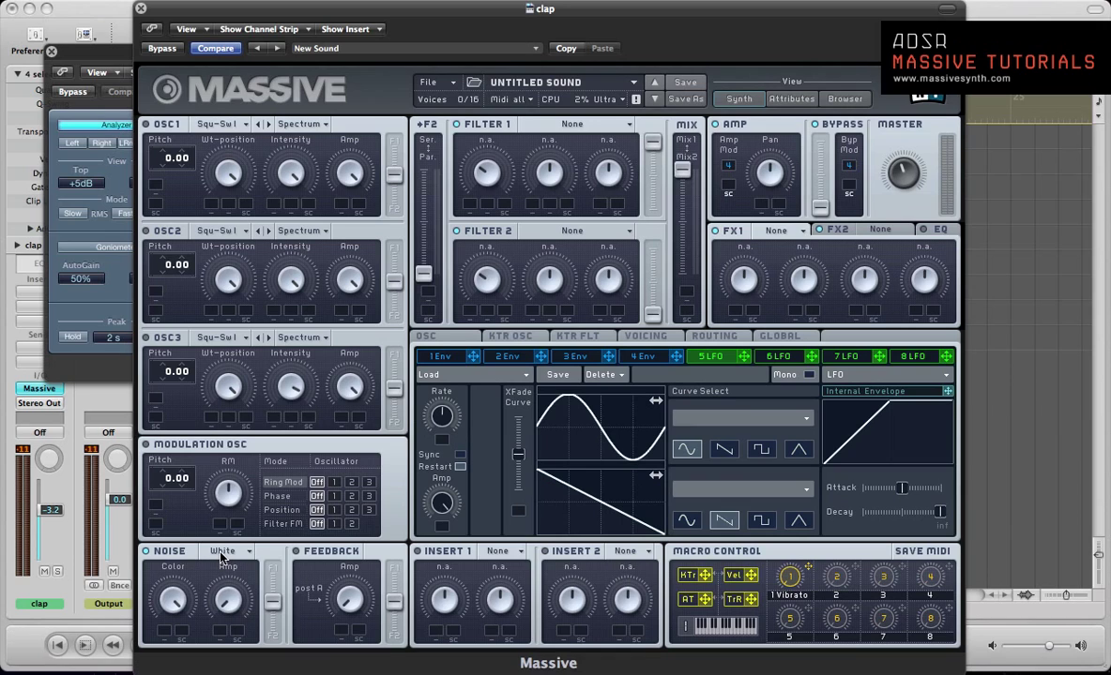
Set envelope 4's attack and decay level to minimum, and turn the noise oscillator's amp fully down
left_click(652, 360)
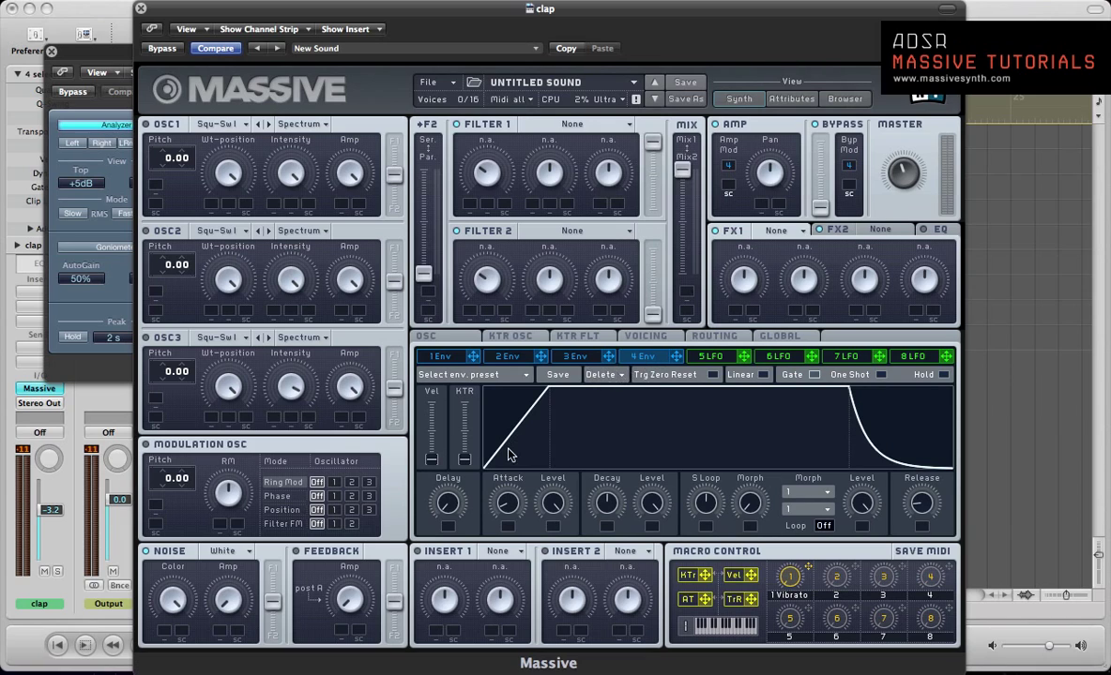
left_click_drag(507, 515, 519, 560)
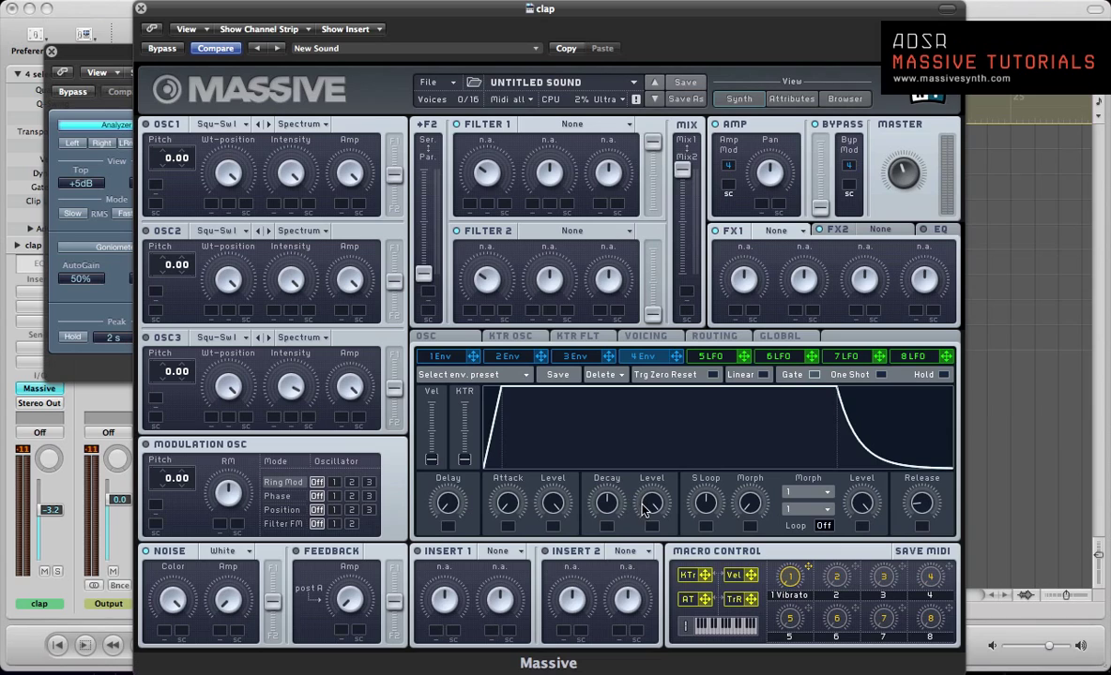
left_click_drag(651, 503, 658, 587)
left_click_drag(650, 495, 670, 552)
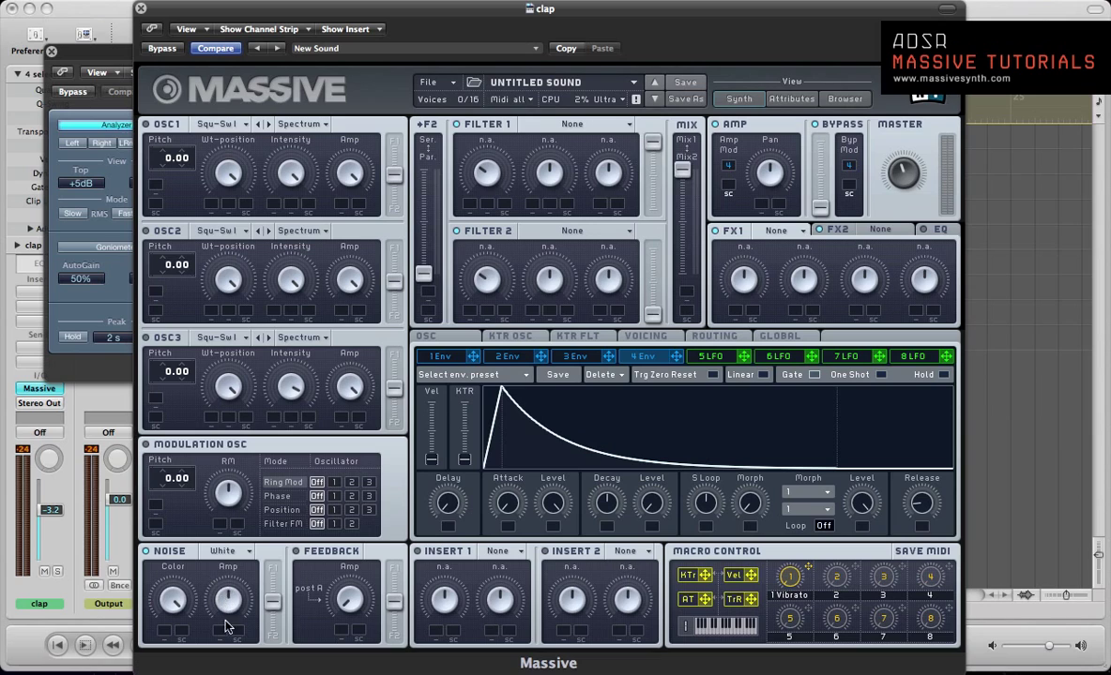
left_click_drag(225, 626, 213, 554)
Change modulator 5 to a synced Performer at ratio 1/16, keep only the upper curve's first step, and crossfade fully to that curve
left_click(710, 357)
left_click(844, 375)
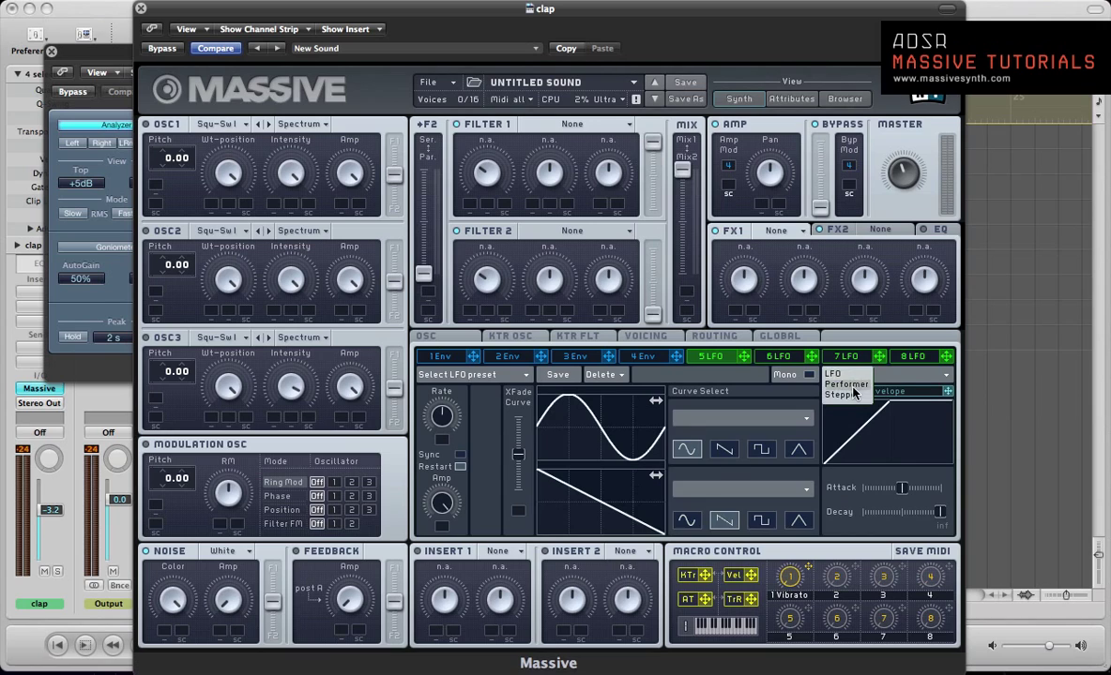
left_click(839, 387)
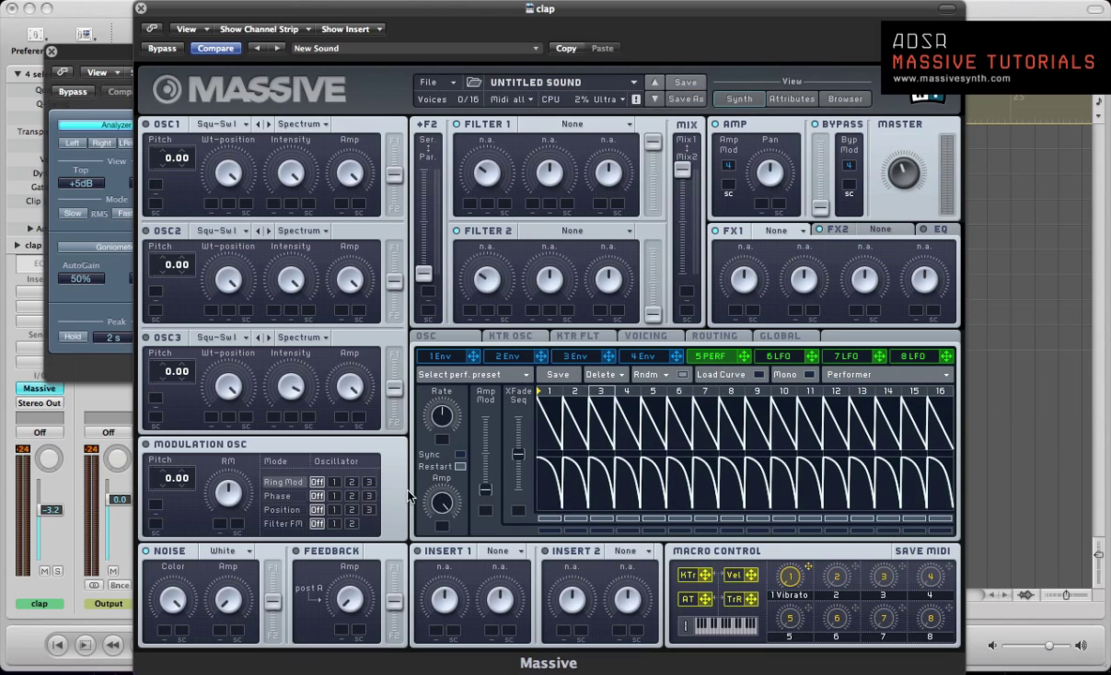
left_click(459, 454)
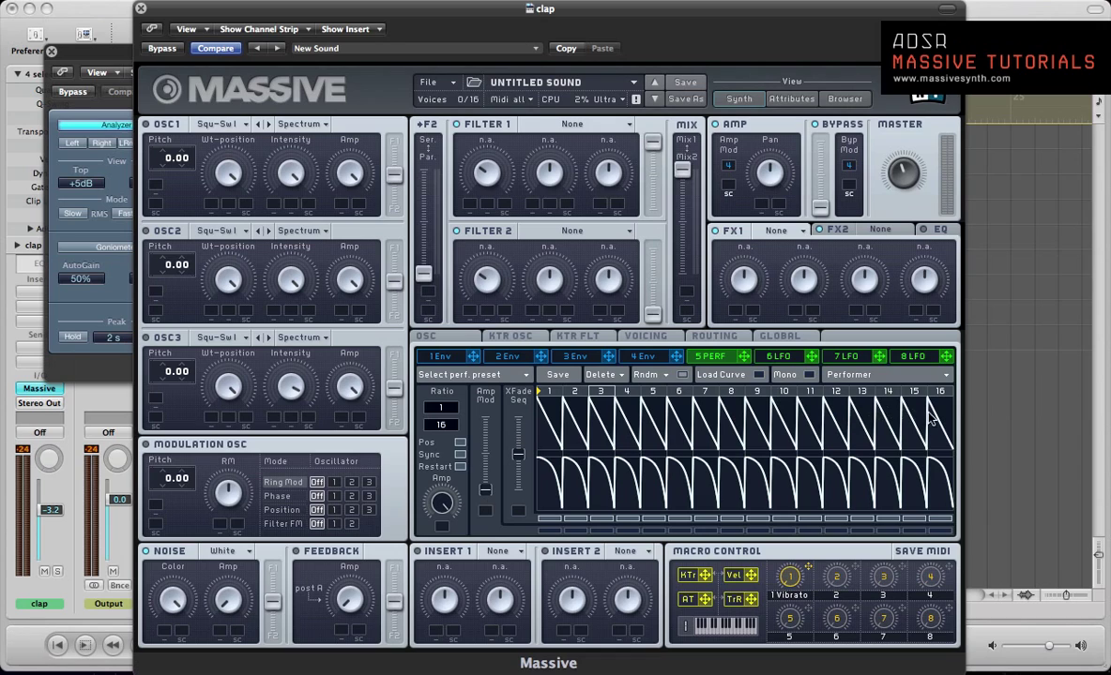
mouse_move(860, 387)
left_mouse_down()
mouse_move(861, 429)
mouse_move(805, 471)
mouse_move(610, 439)
mouse_move(539, 441)
mouse_move(514, 416)
left_mouse_up()
left_click(515, 416)
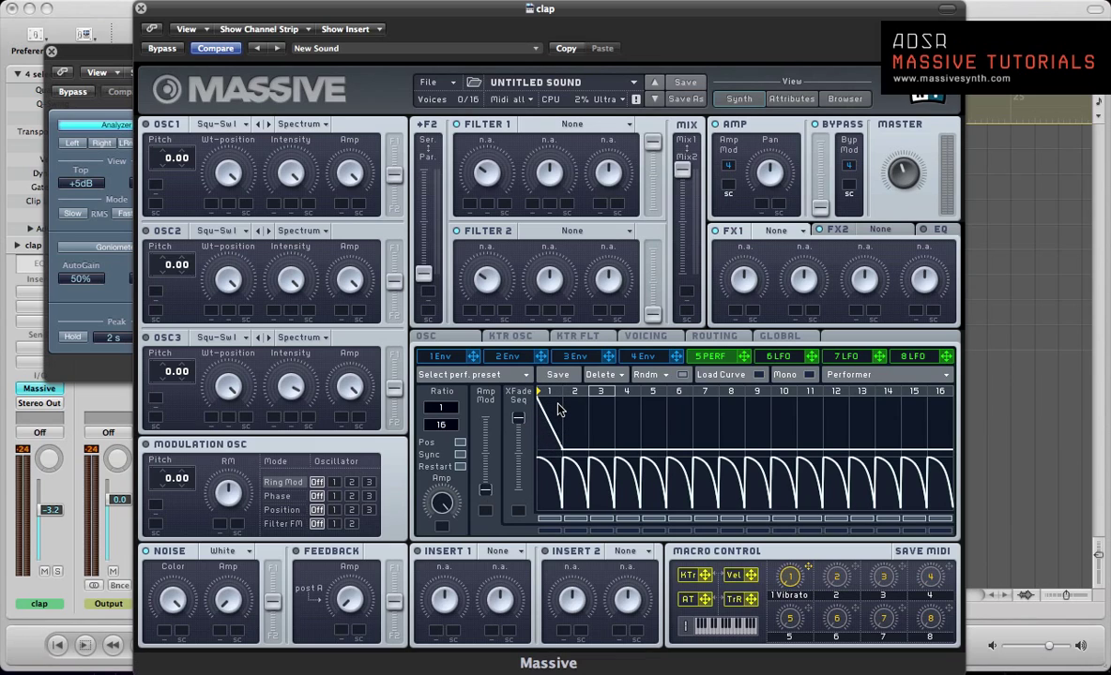
Assign modulator 5 to the noise amp with full modulation depth, and review envelope 4 alongside the performer
left_click_drag(744, 356, 739, 366)
left_click_drag(344, 485, 193, 517)
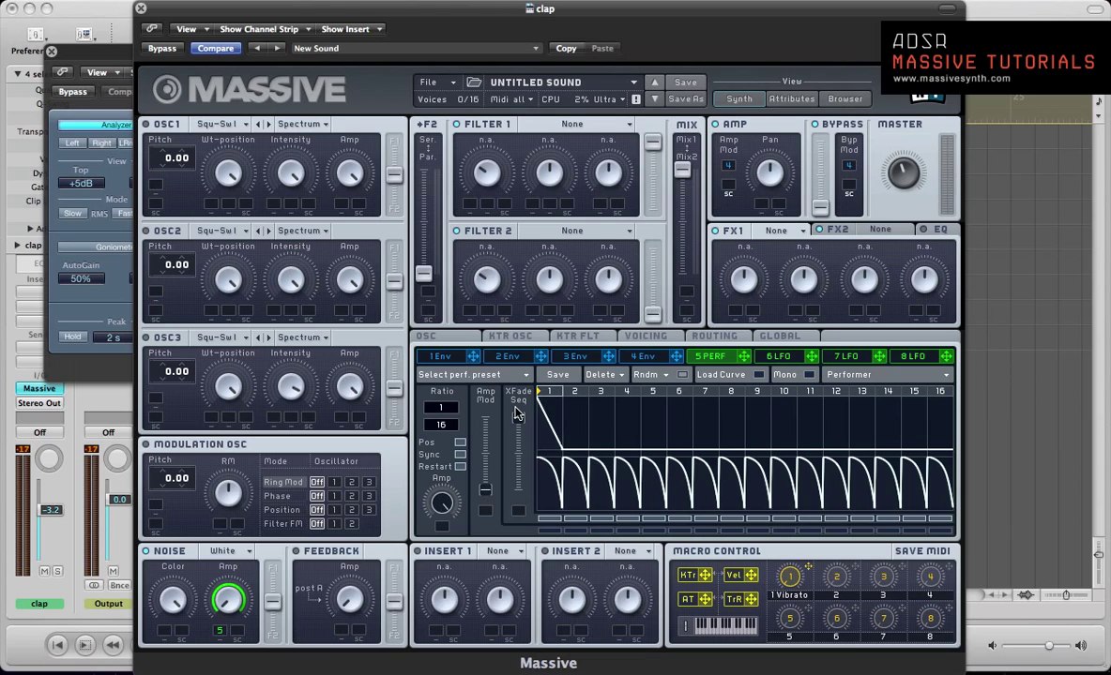
left_click(643, 357)
left_click(703, 357)
Load Brauner Tube as the FX1 effect and Reverb as the FX2 effect
left_click(776, 241)
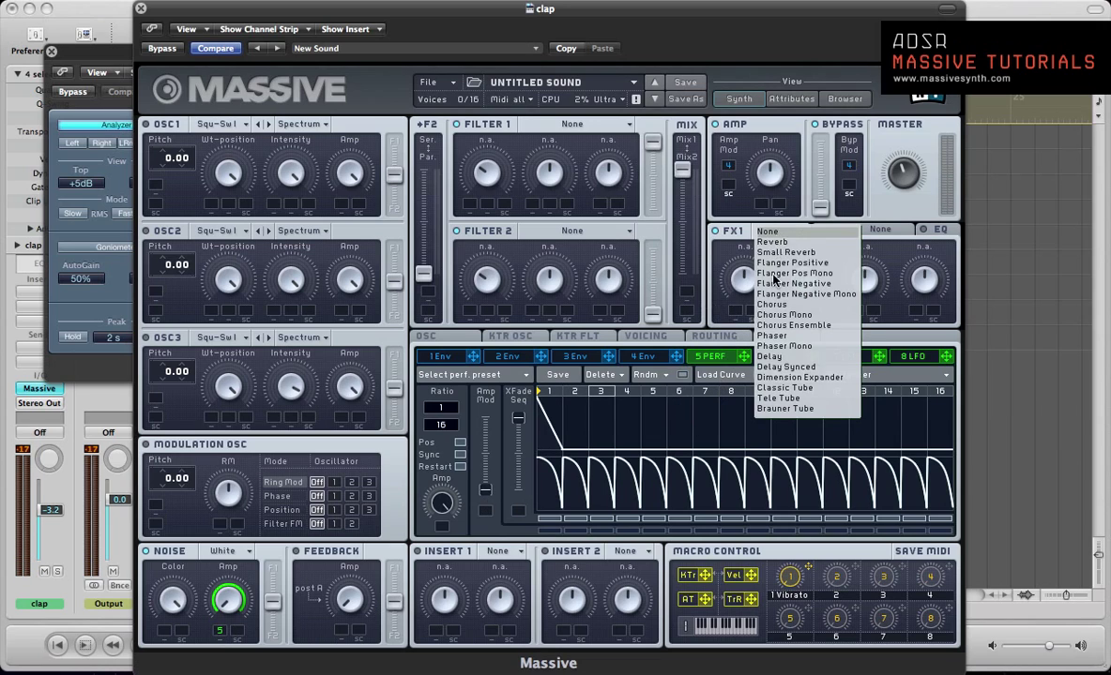
left_click(773, 409)
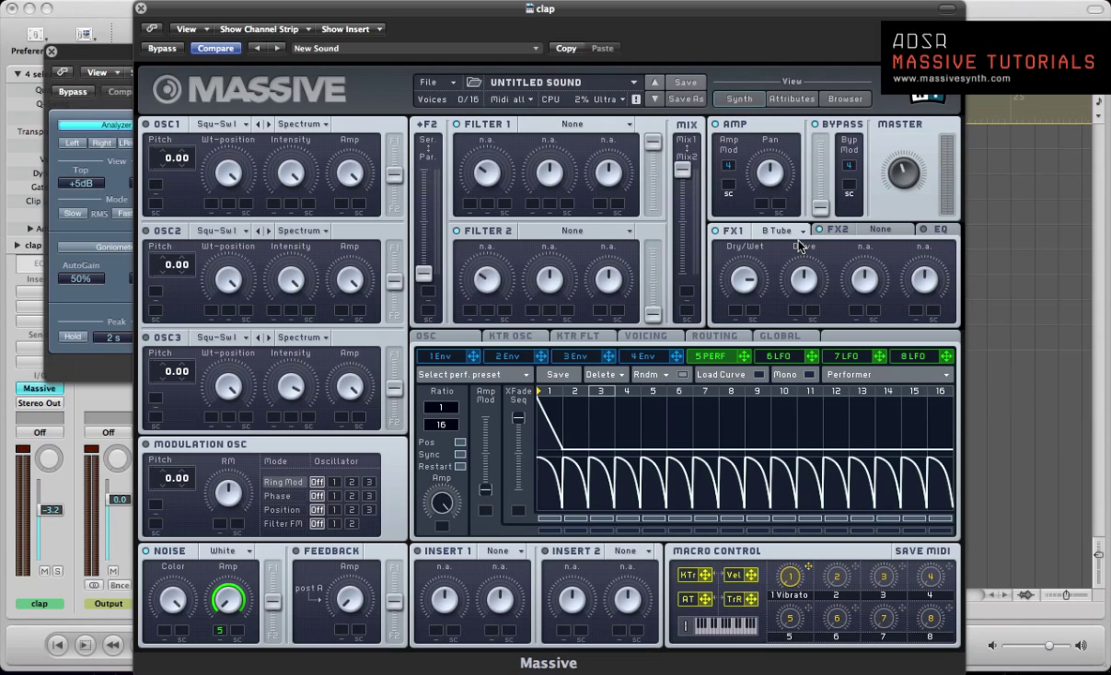
left_click(896, 231)
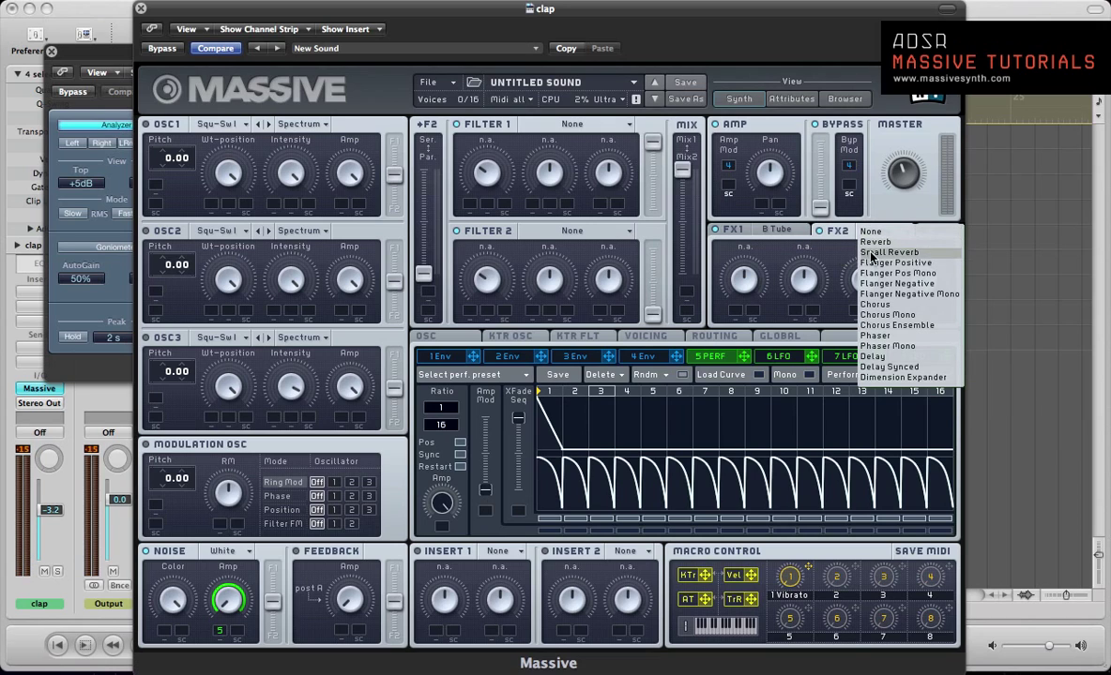
left_click(872, 253)
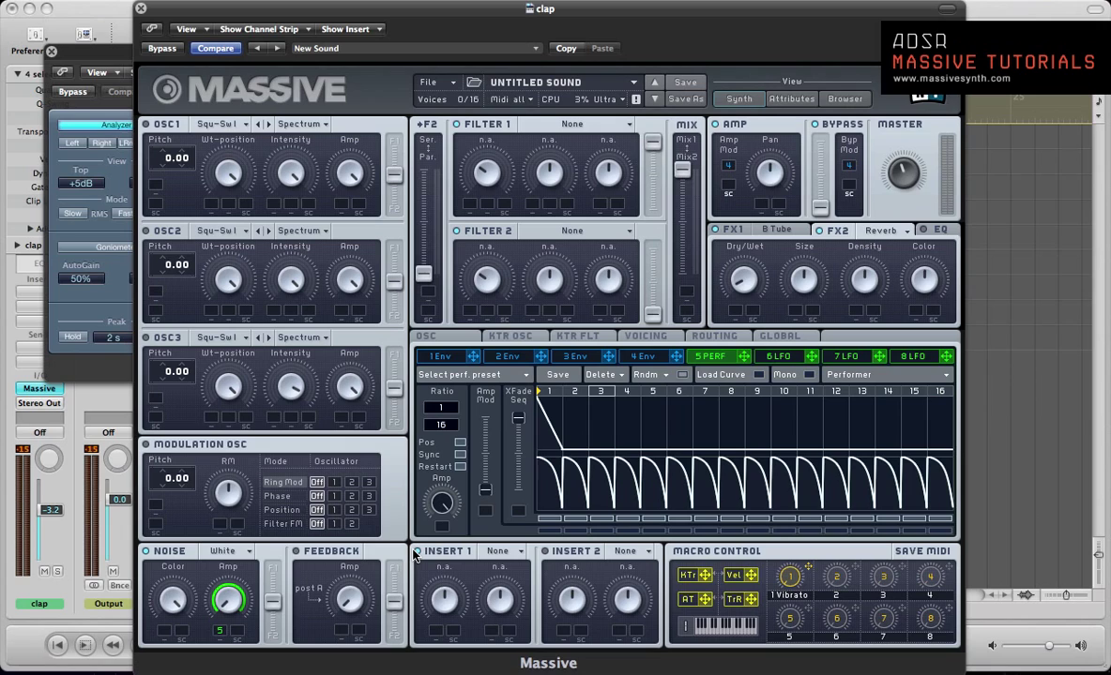
Load a Bitcrusher in Insert 1 and play the clap regions in the arrangement with the plug-in windows hidden
left_click(499, 552)
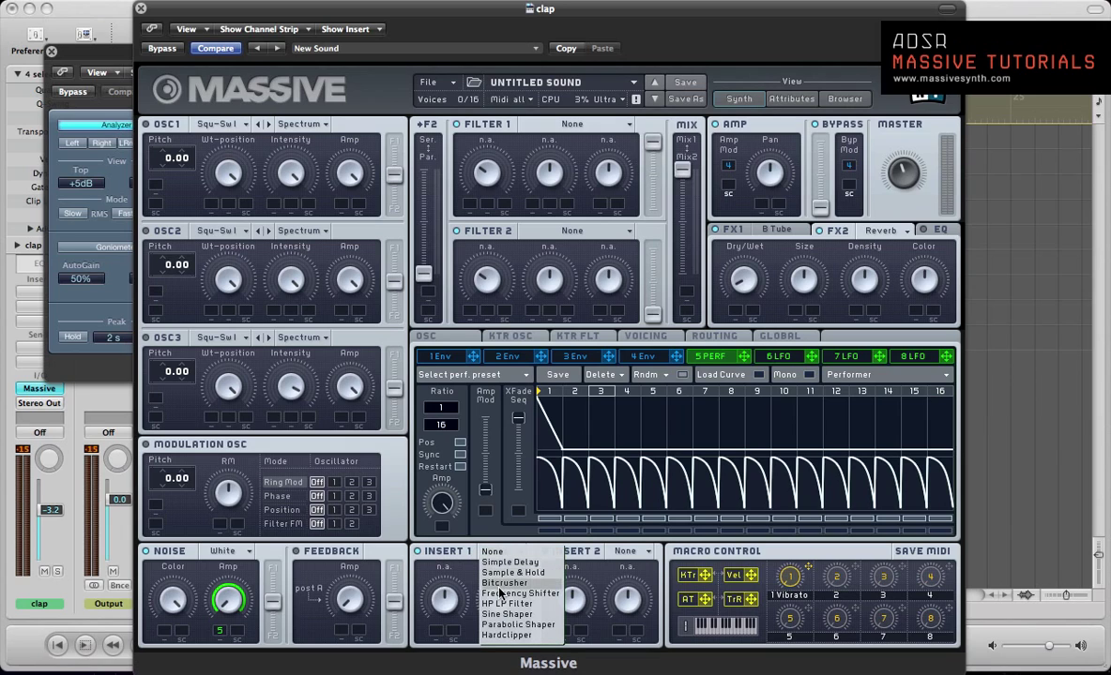
left_click(500, 584)
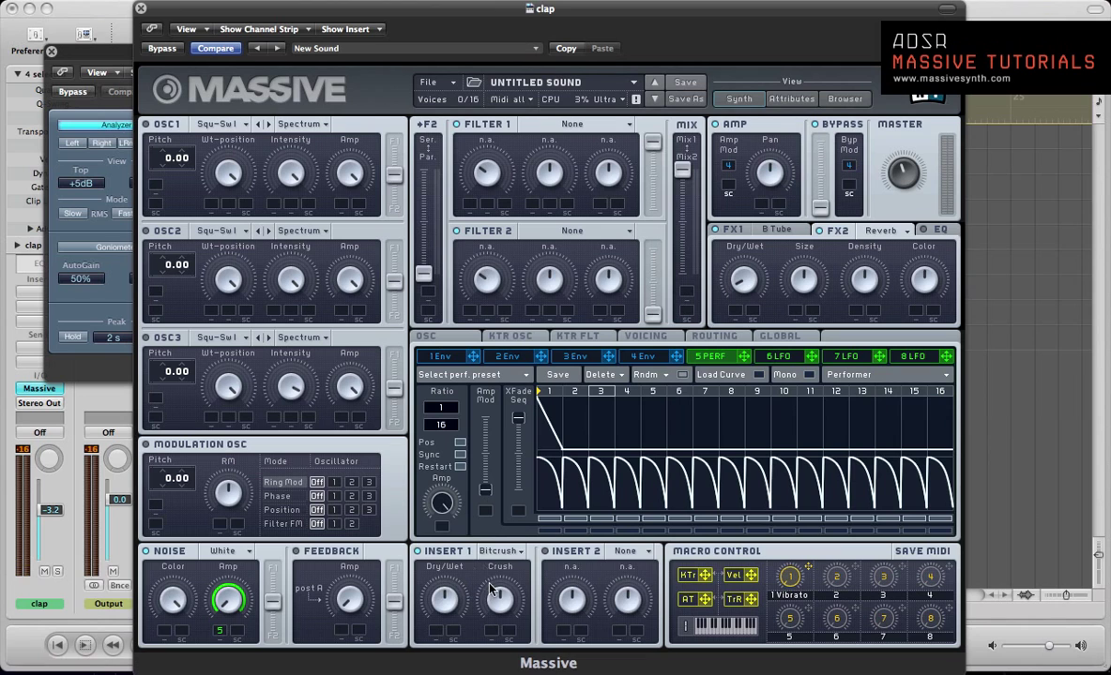
key("v")
key("space")
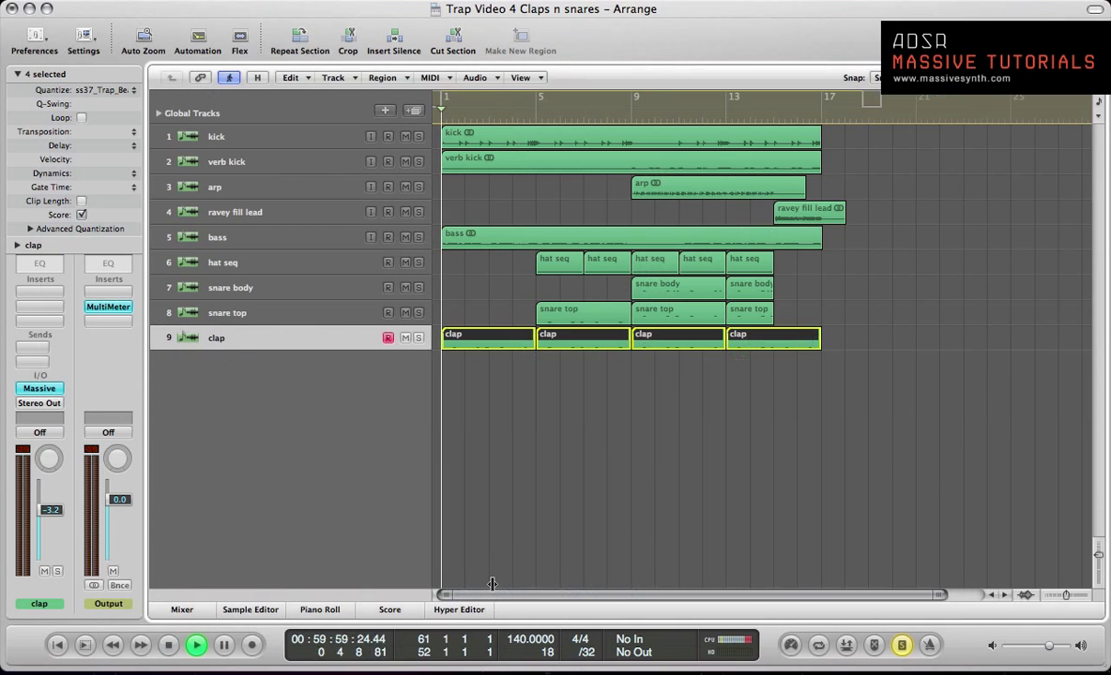
Turn on Feedback in the clap patch with its amp partly raised, and set the voicing to Monophon
key("v")
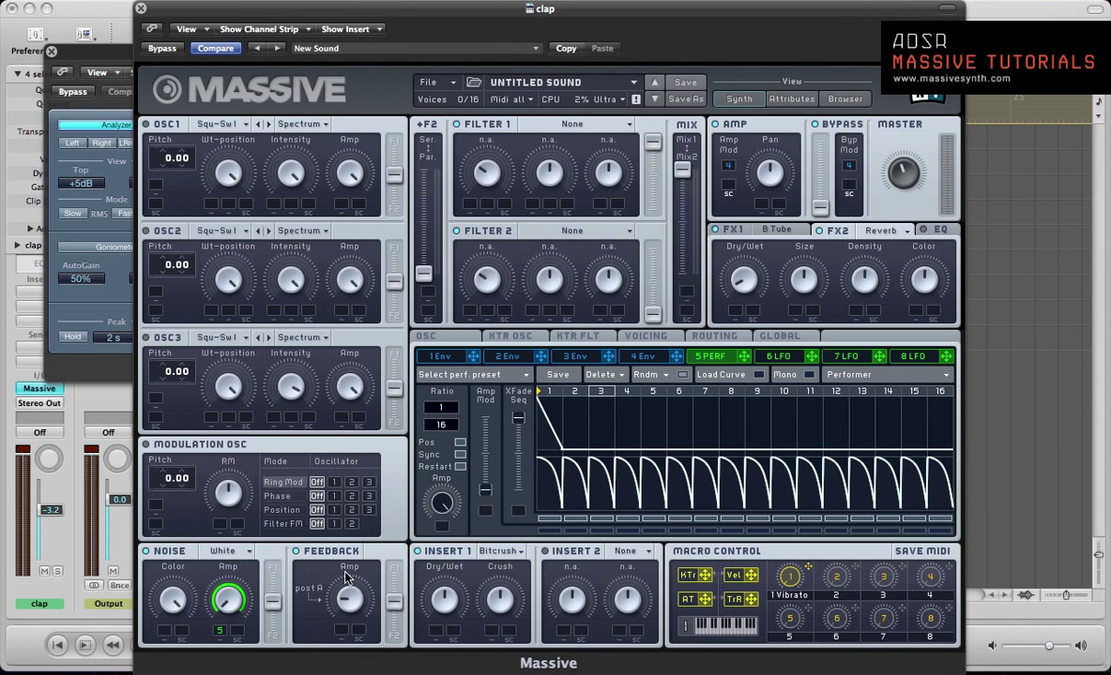
left_click(634, 339)
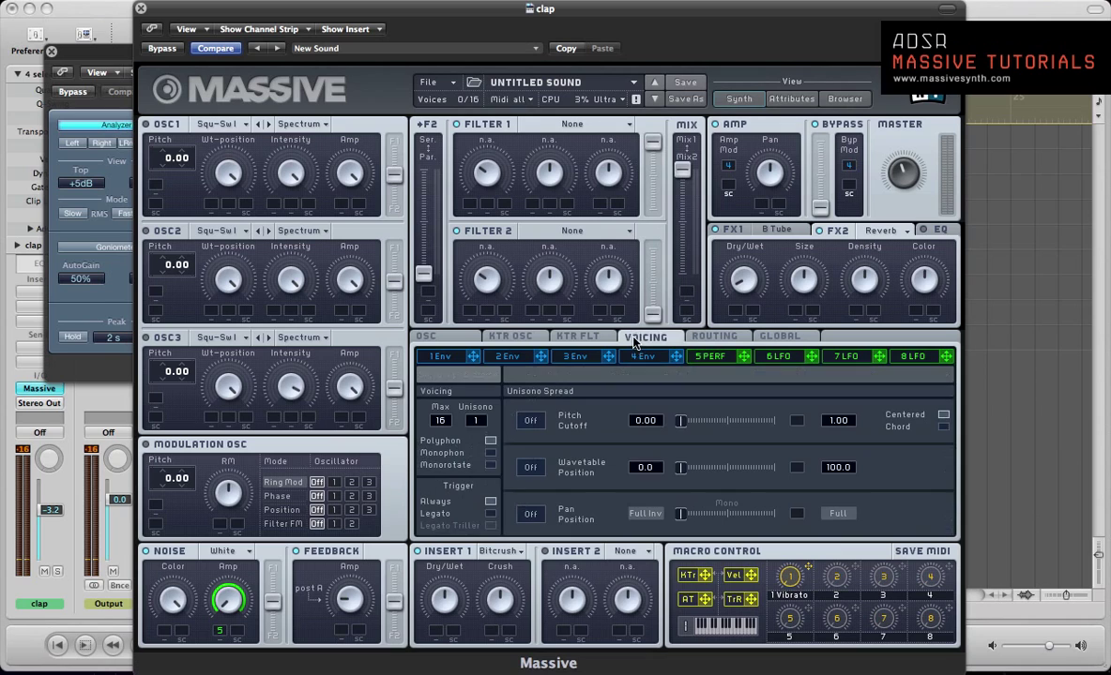
left_click(424, 336)
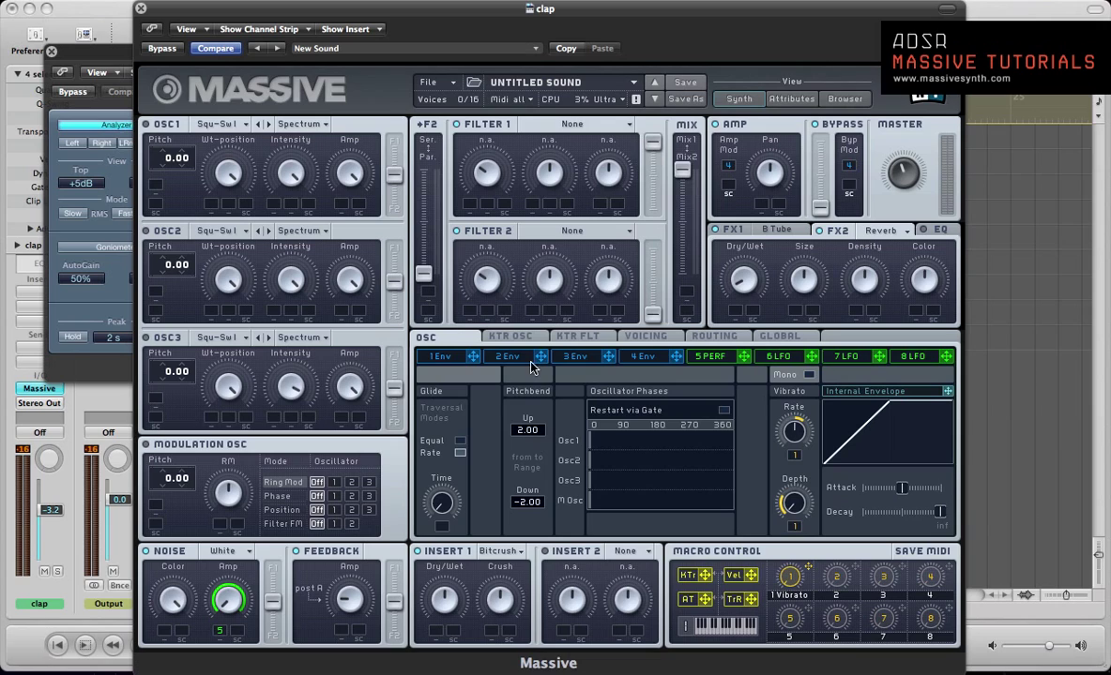
left_click(628, 341)
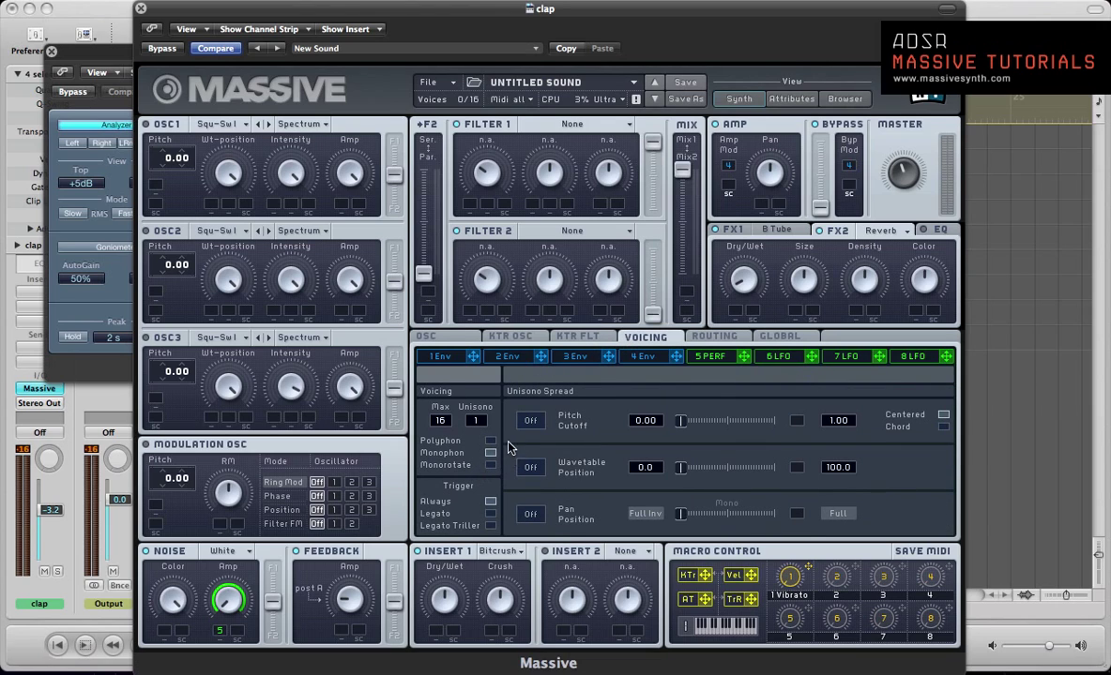
left_click(433, 340)
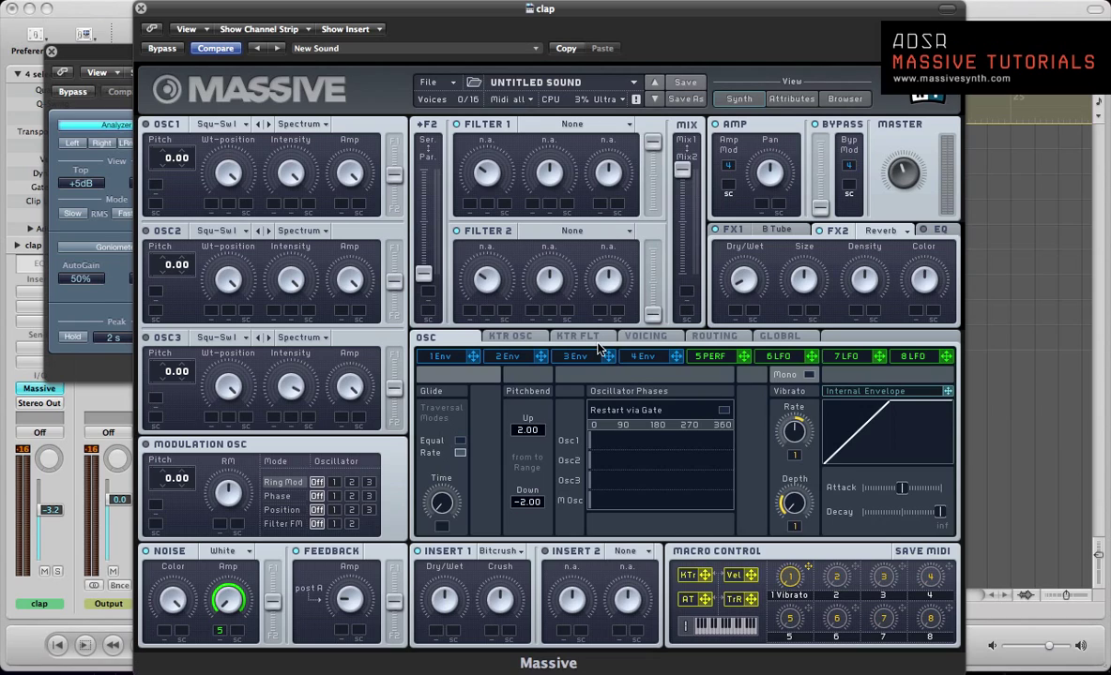
left_click(714, 336)
left_click(645, 337)
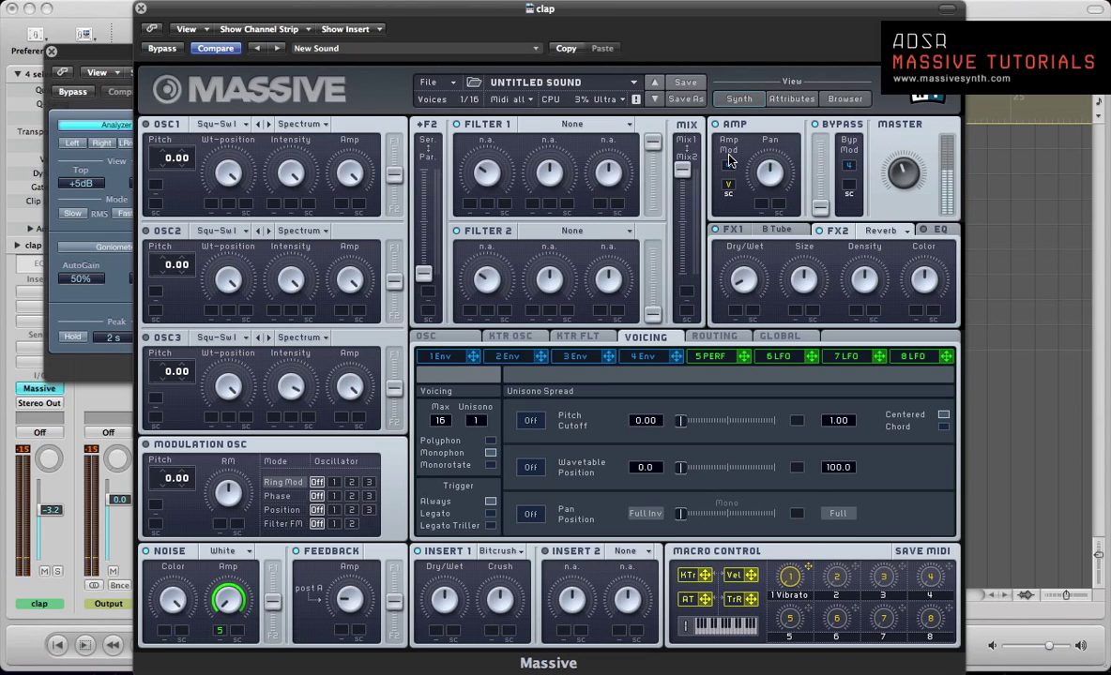
Select the snare body, snare top and clap regions at bar 9 and play them together
key("v")
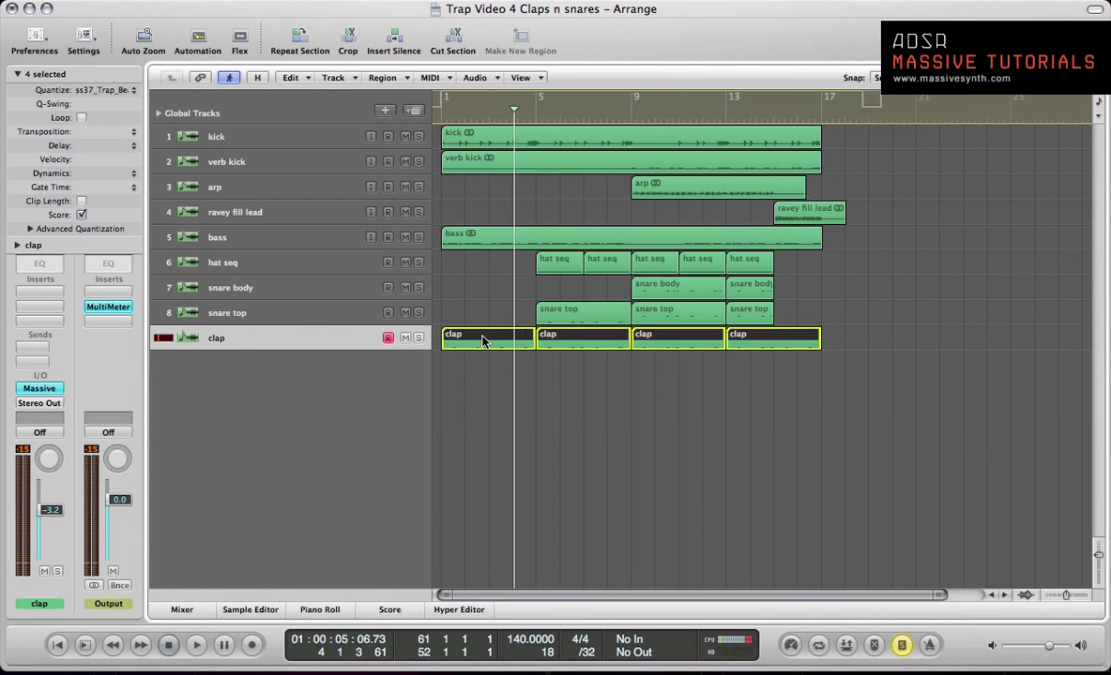
left_click(633, 392)
left_click_drag(673, 398, 679, 284)
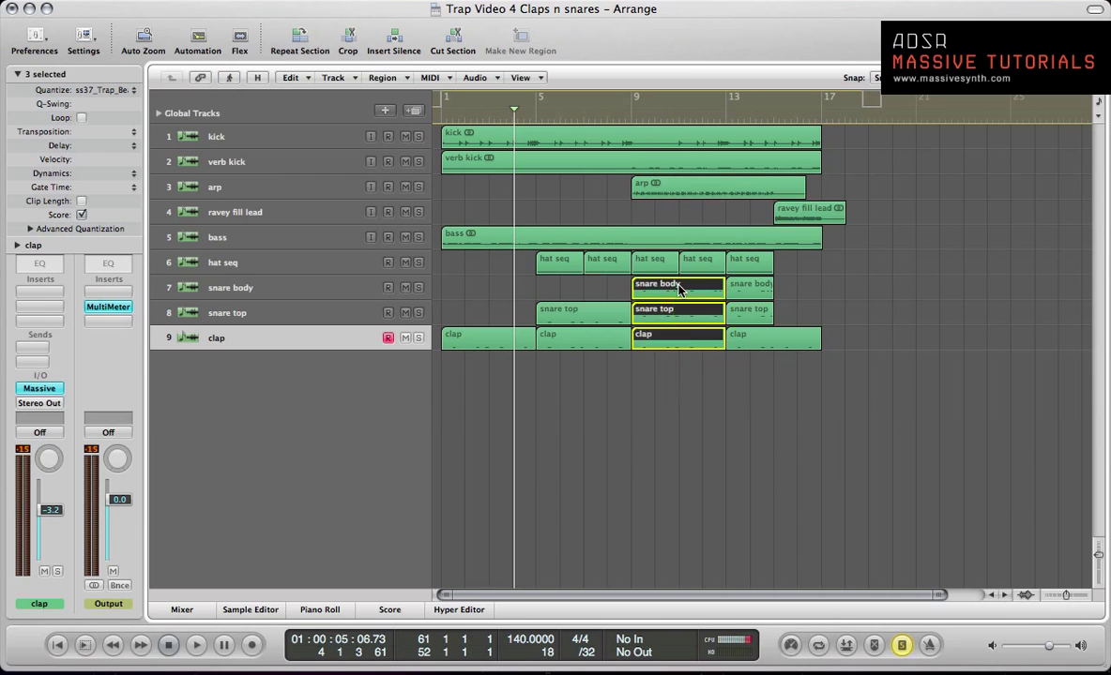
key("shift+space")
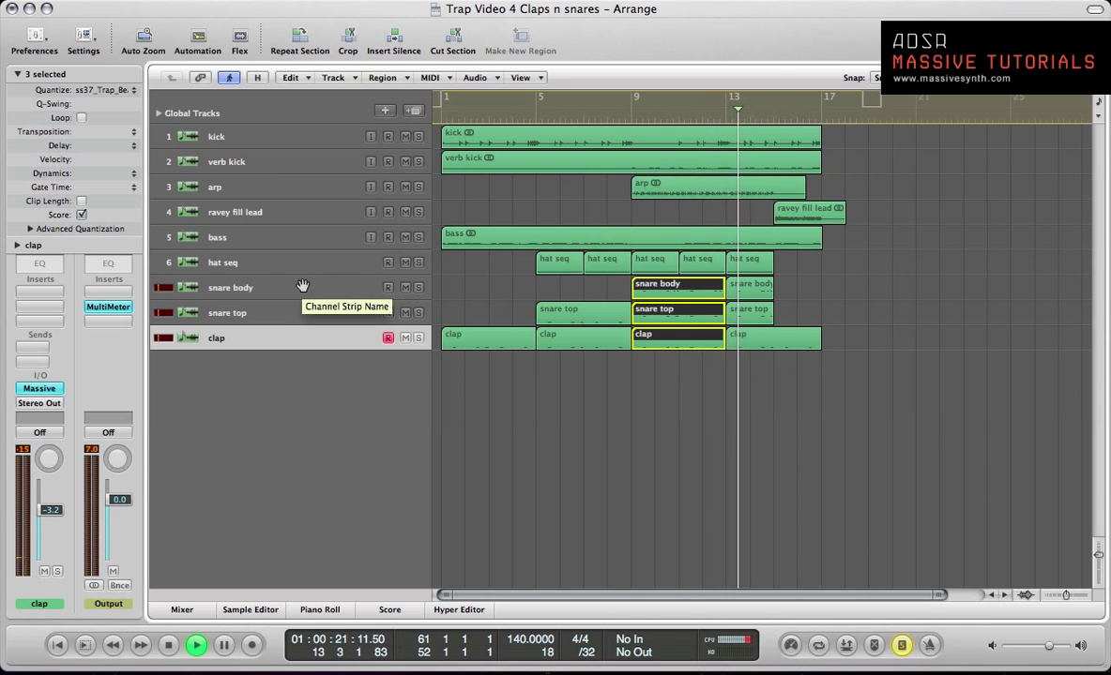
Show the plug-in windows, bring the Output MultiMeter to the front, and move it over Massive's filter and effects sections
key("v")
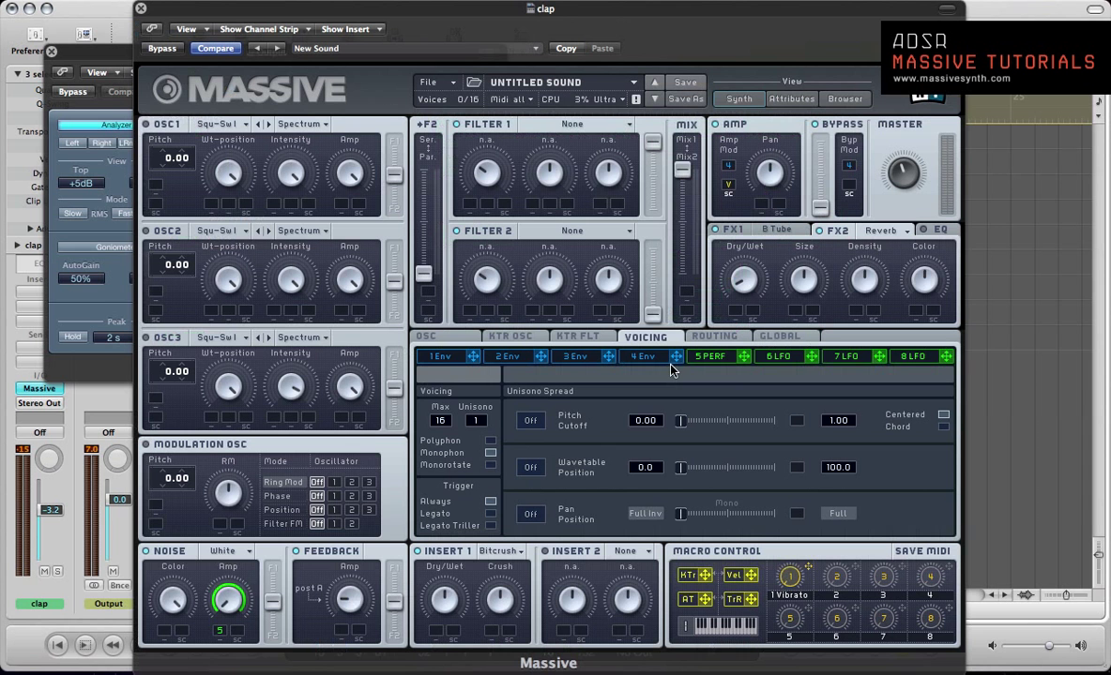
left_click(91, 52)
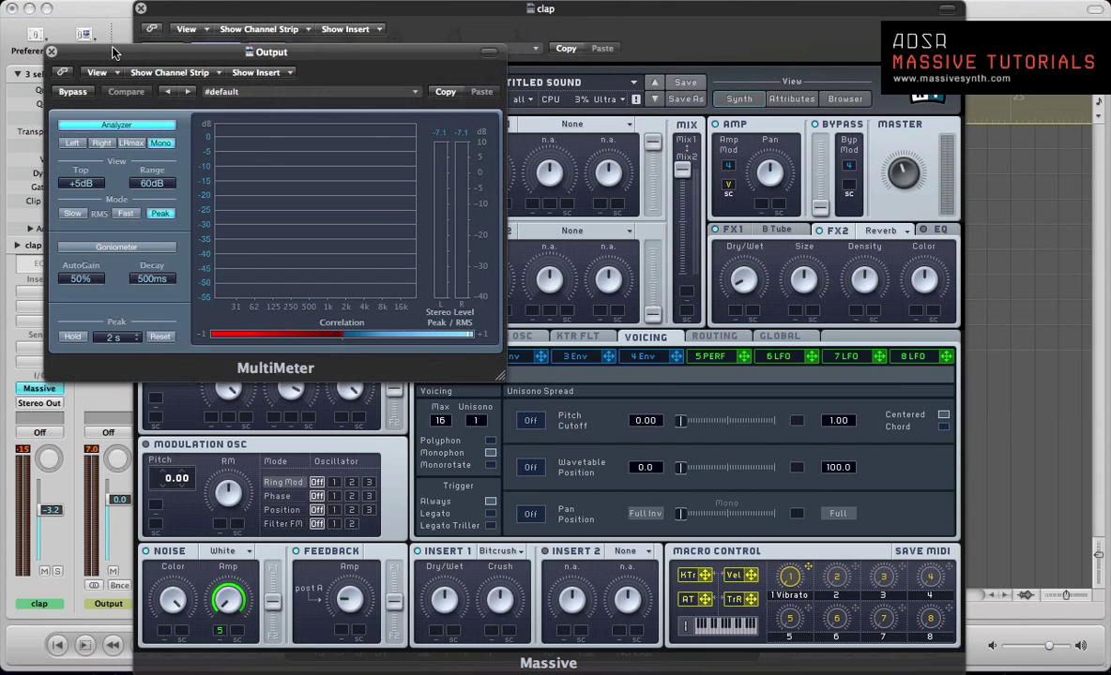
left_click_drag(149, 54, 600, 68)
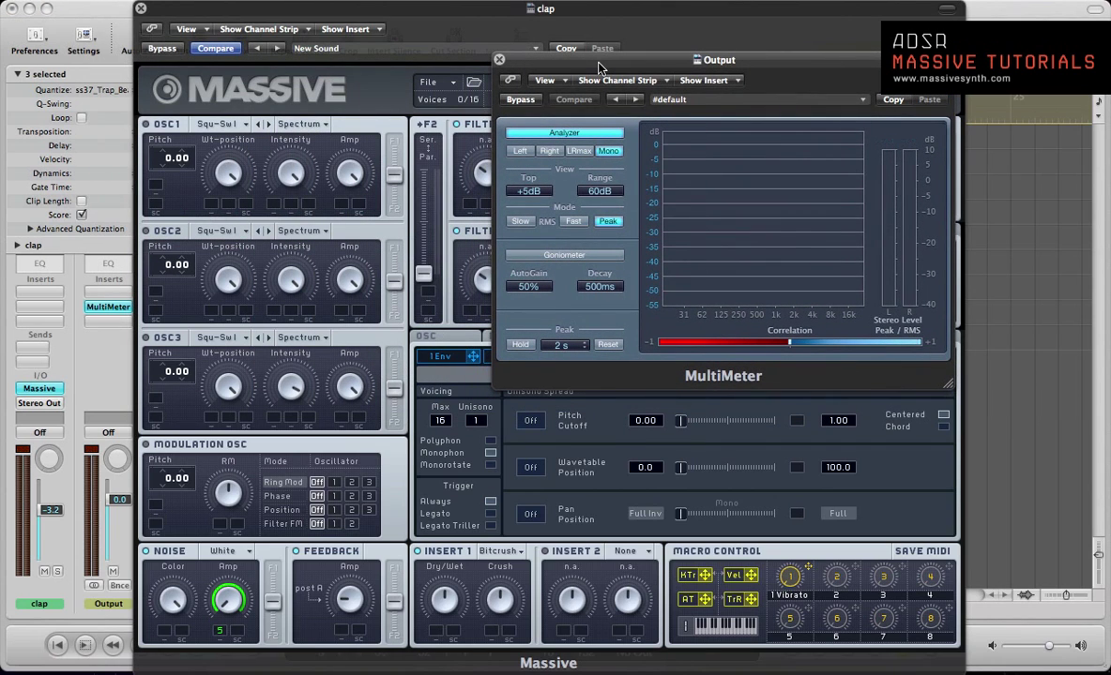
Play the selected snare and clap regions to examine their combined spectrum in the MultiMeter, and check the track levels in the mixer
key("space")
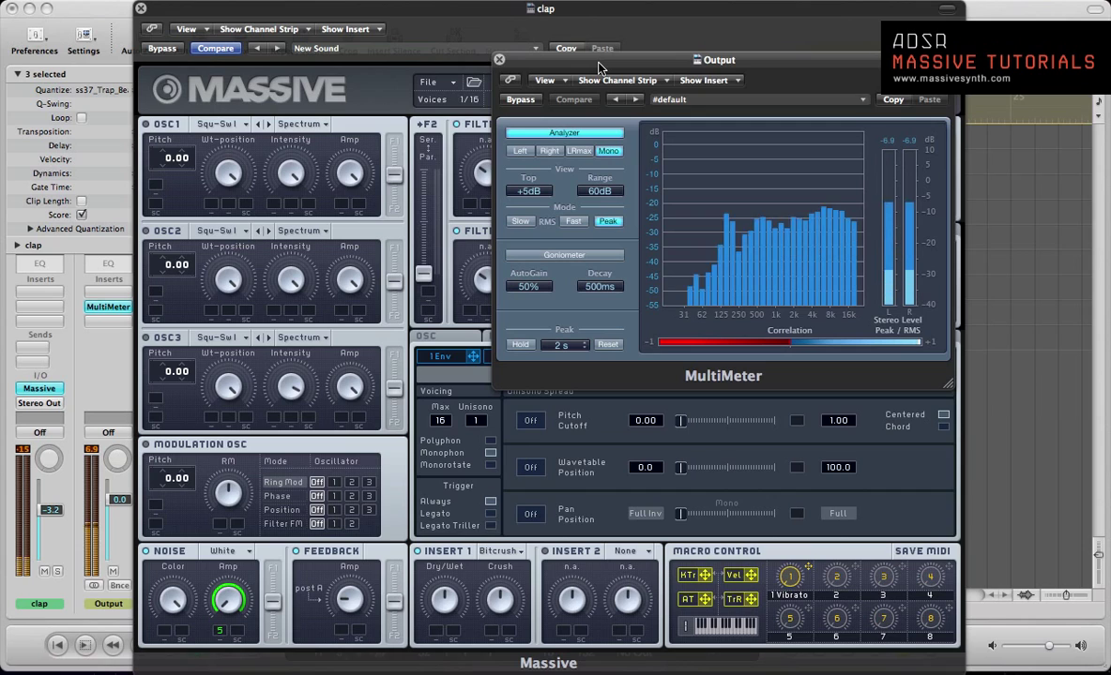
key("v")
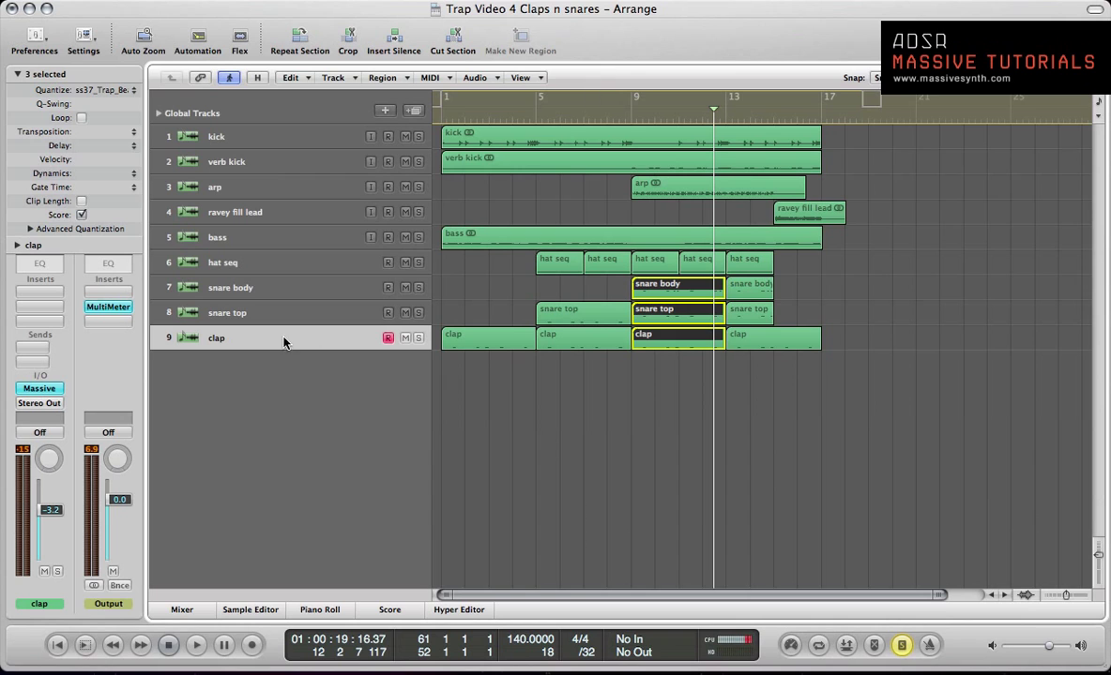
key("x")
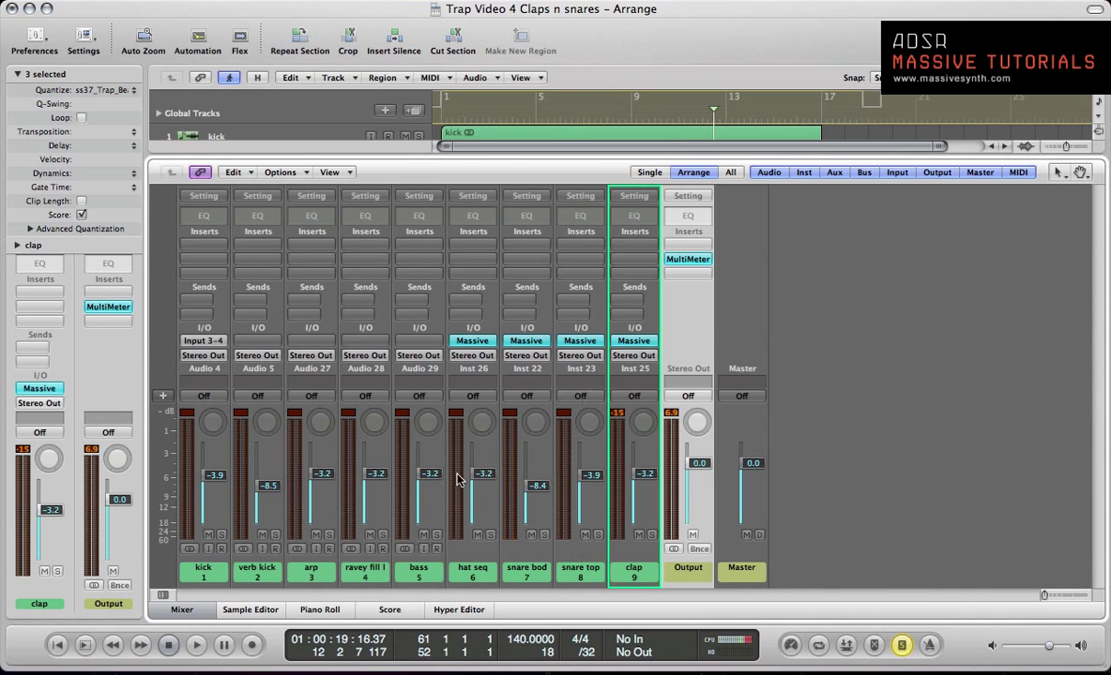
key("x")
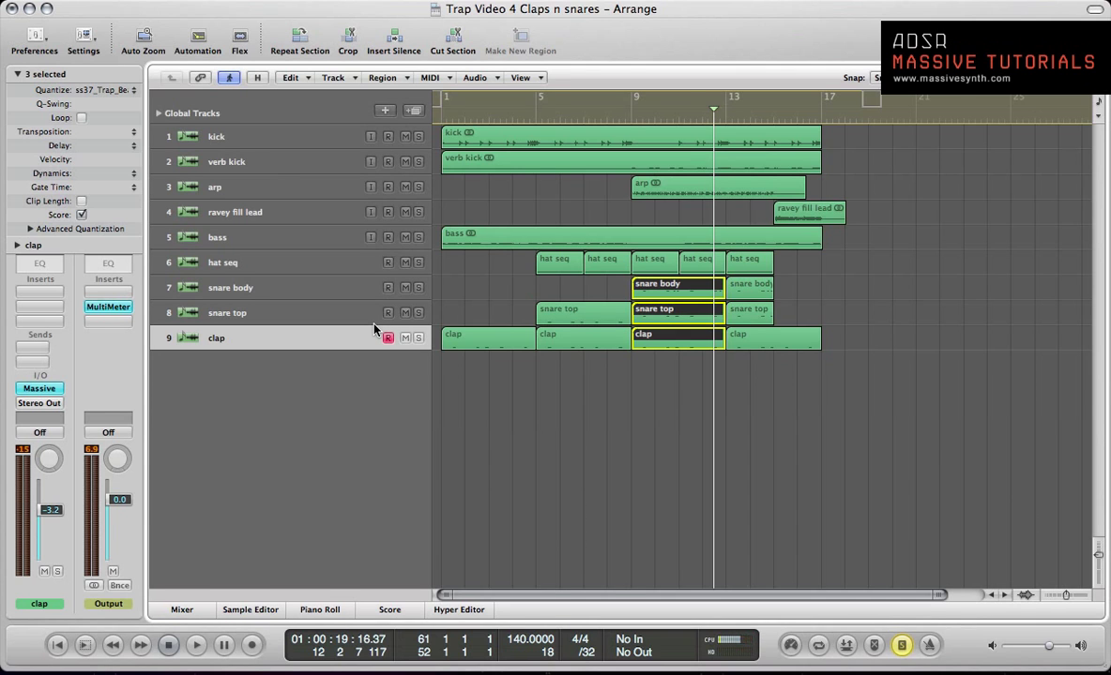
Show the plug-in windows with the clap's Massive patch in front to review its settings, and hide them again
key("v")
left_click(419, 23)
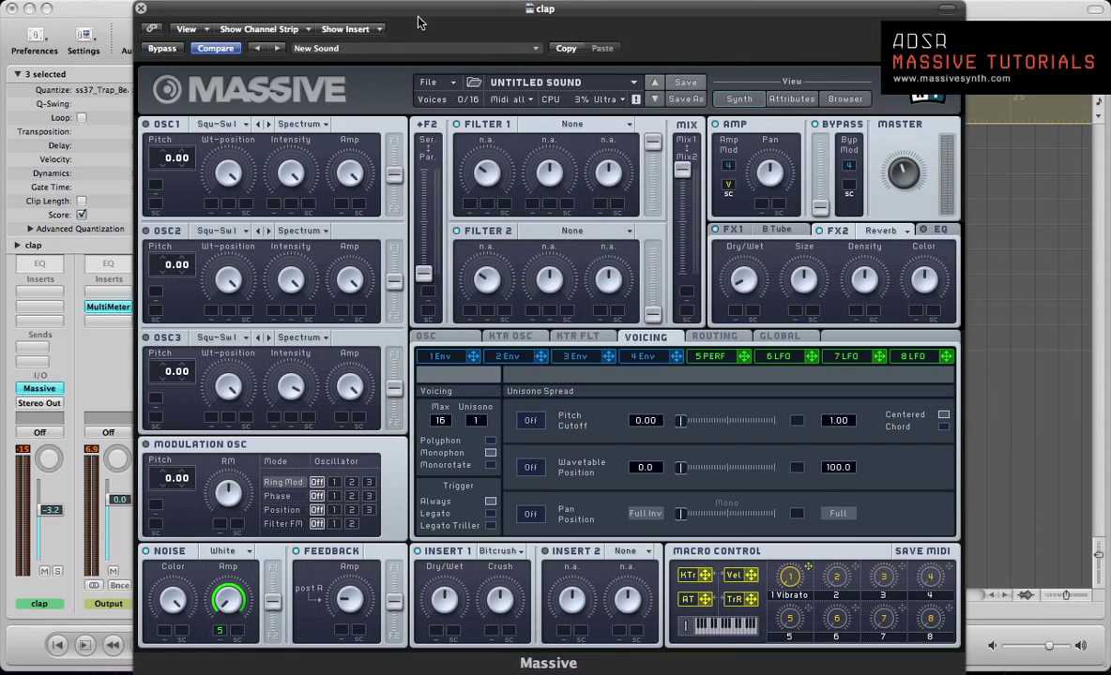
key("v")
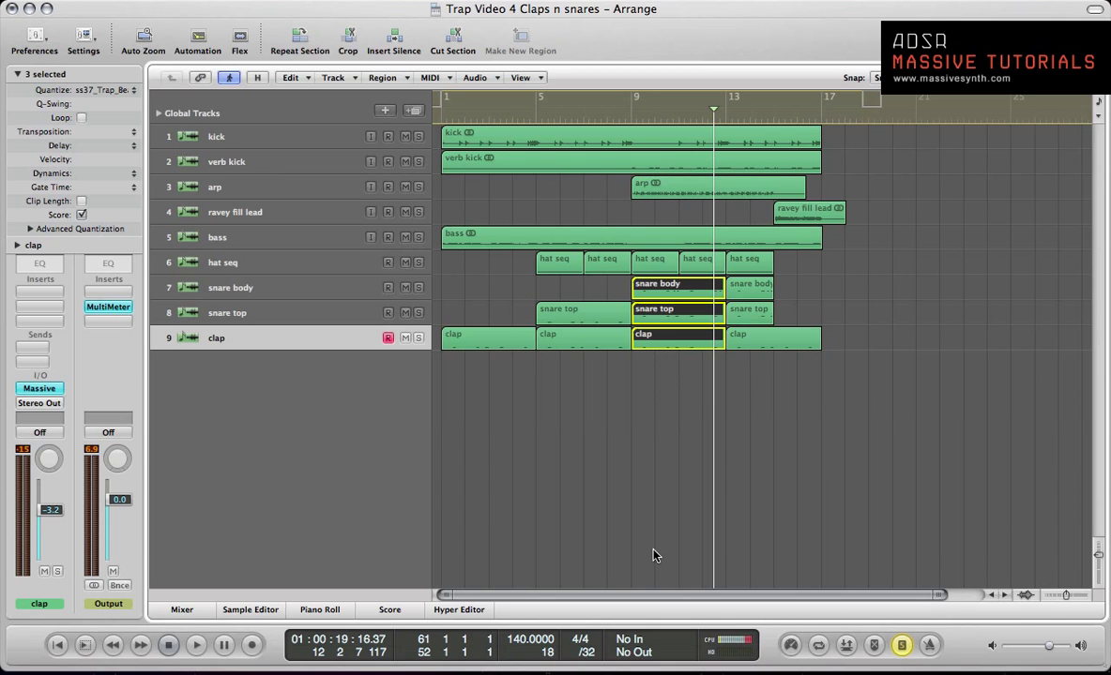
Deselect all regions, play the arrangement from bar 1, and raise the clap track's volume to -1.4 dB
left_click(623, 511)
key("Return")
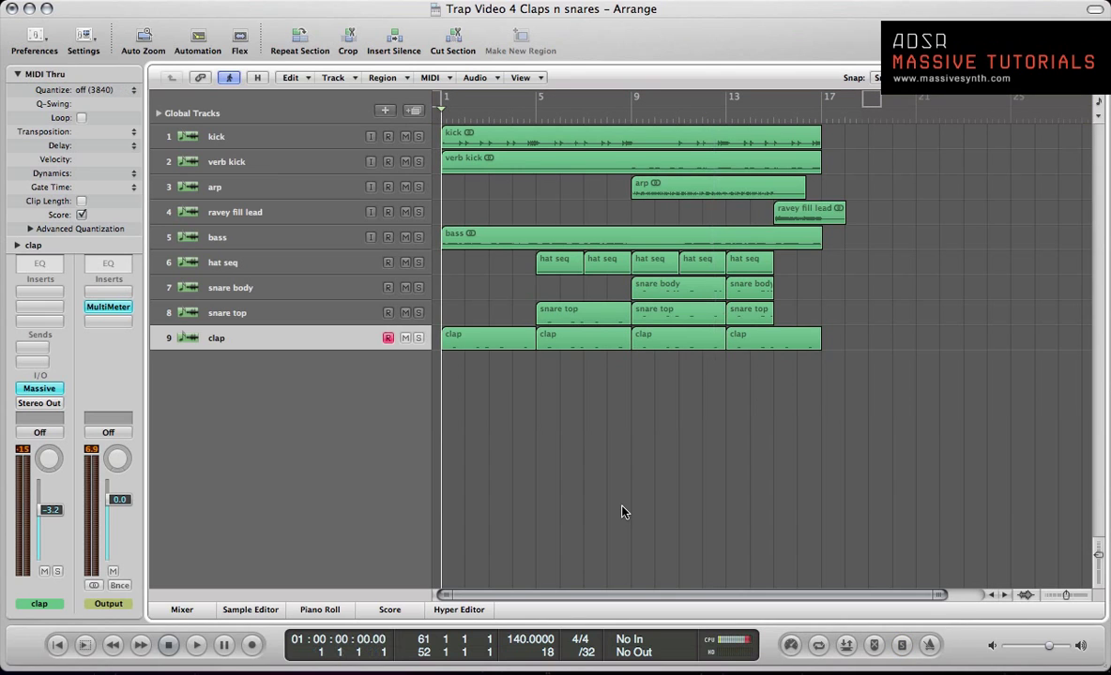
key("space")
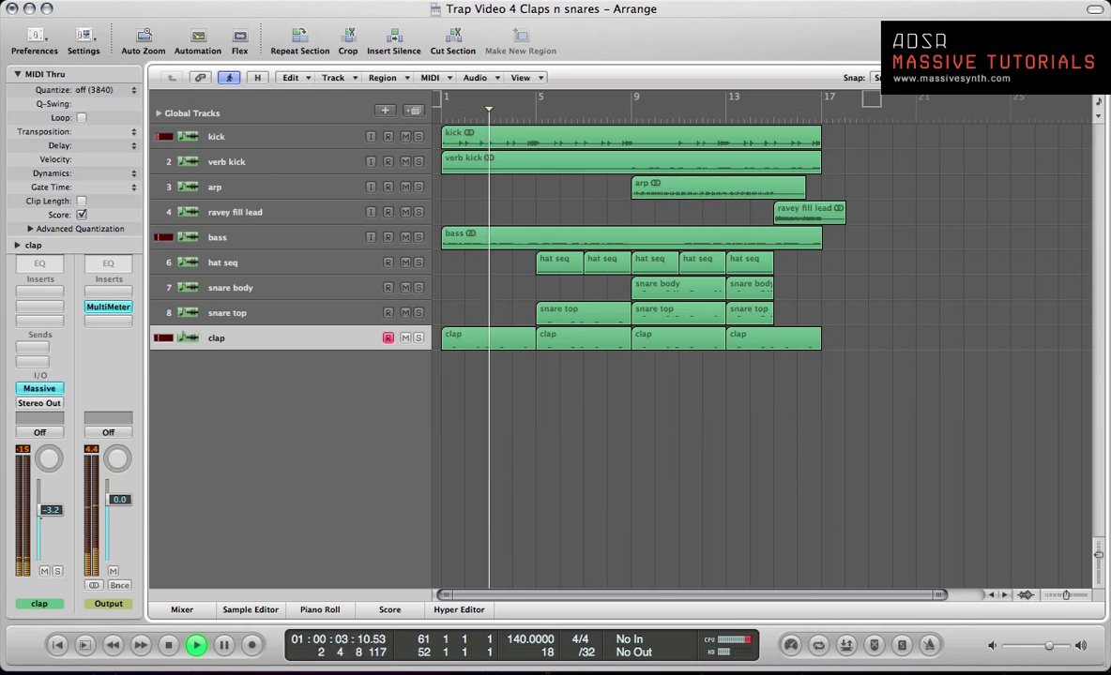
left_click_drag(40, 511, 40, 505)
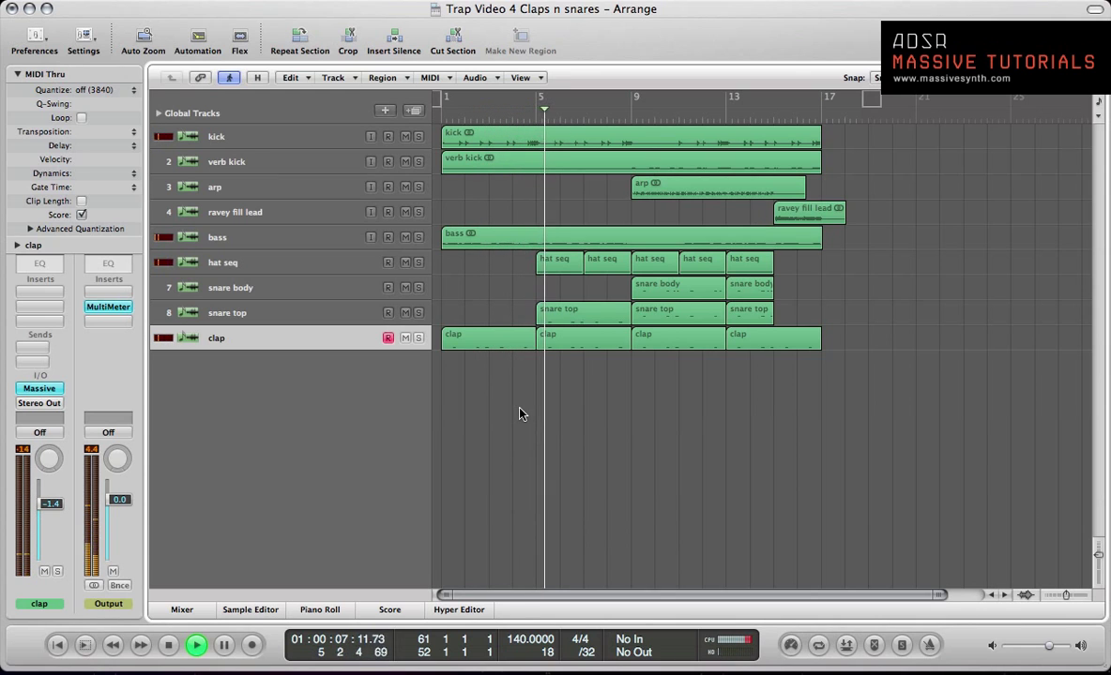
Raise the snare top's volume slightly and lower the snare body's to -10.2 dB during playback, and stop at the end of the arrangement
left_click(291, 315)
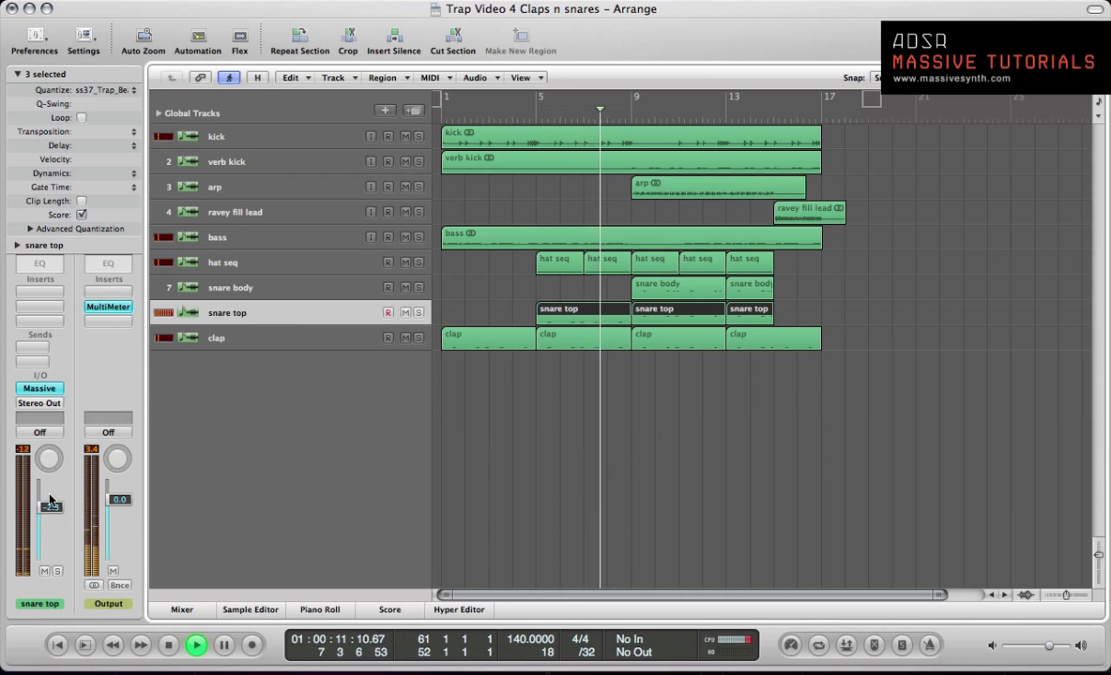
left_click(281, 288)
left_click_drag(44, 525, 45, 536)
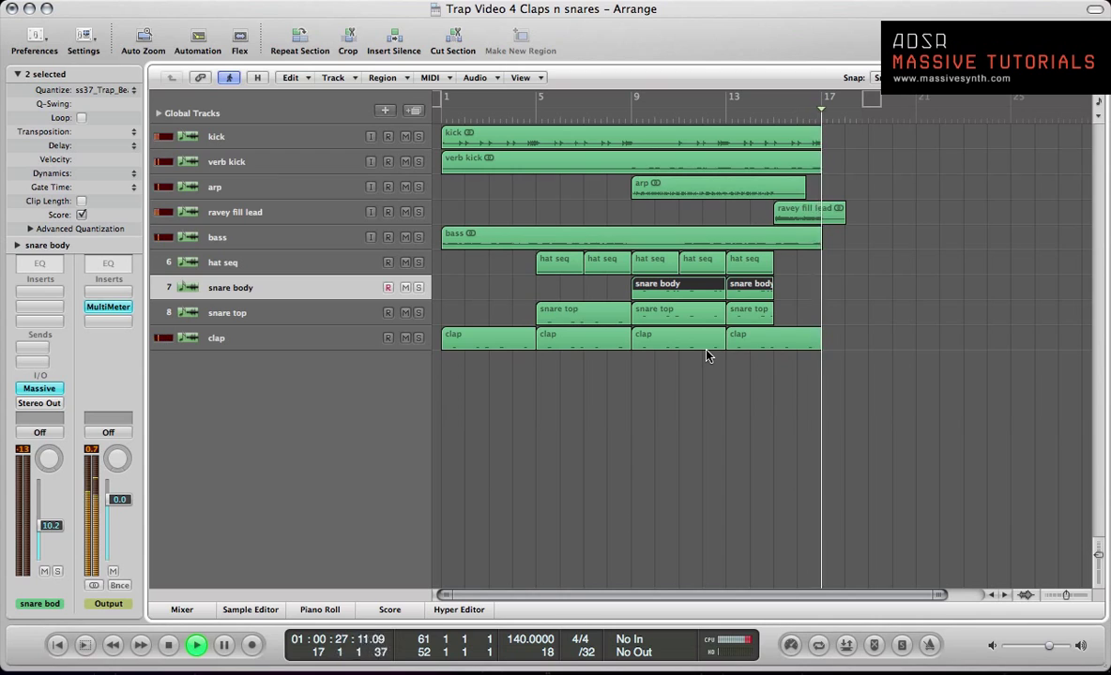
key("space")
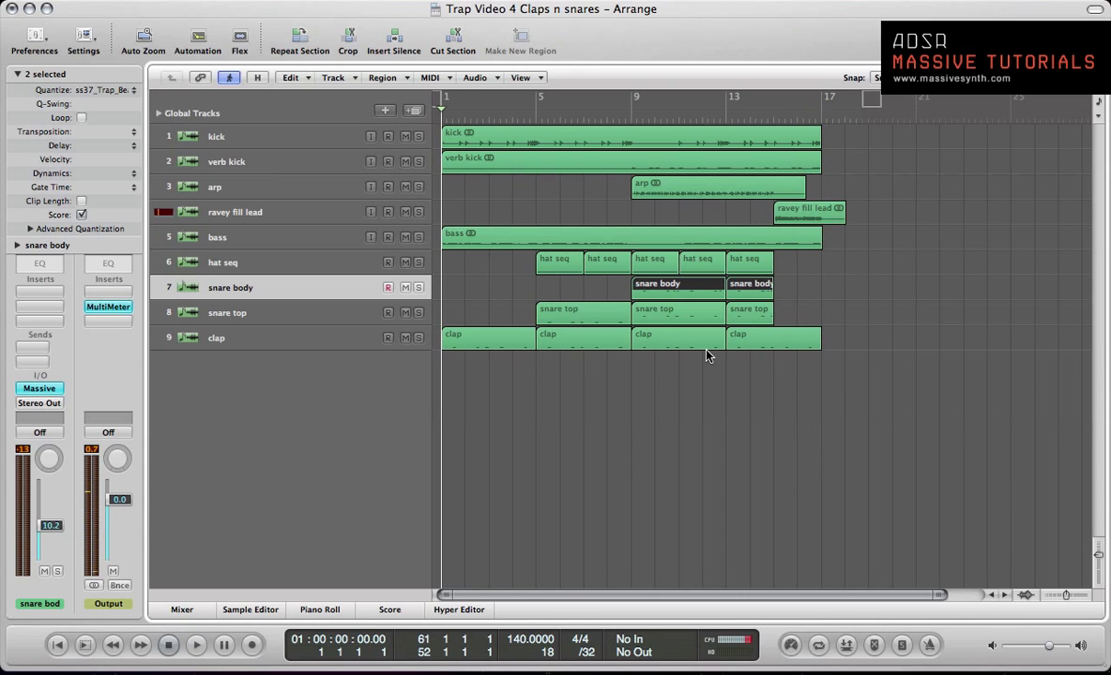